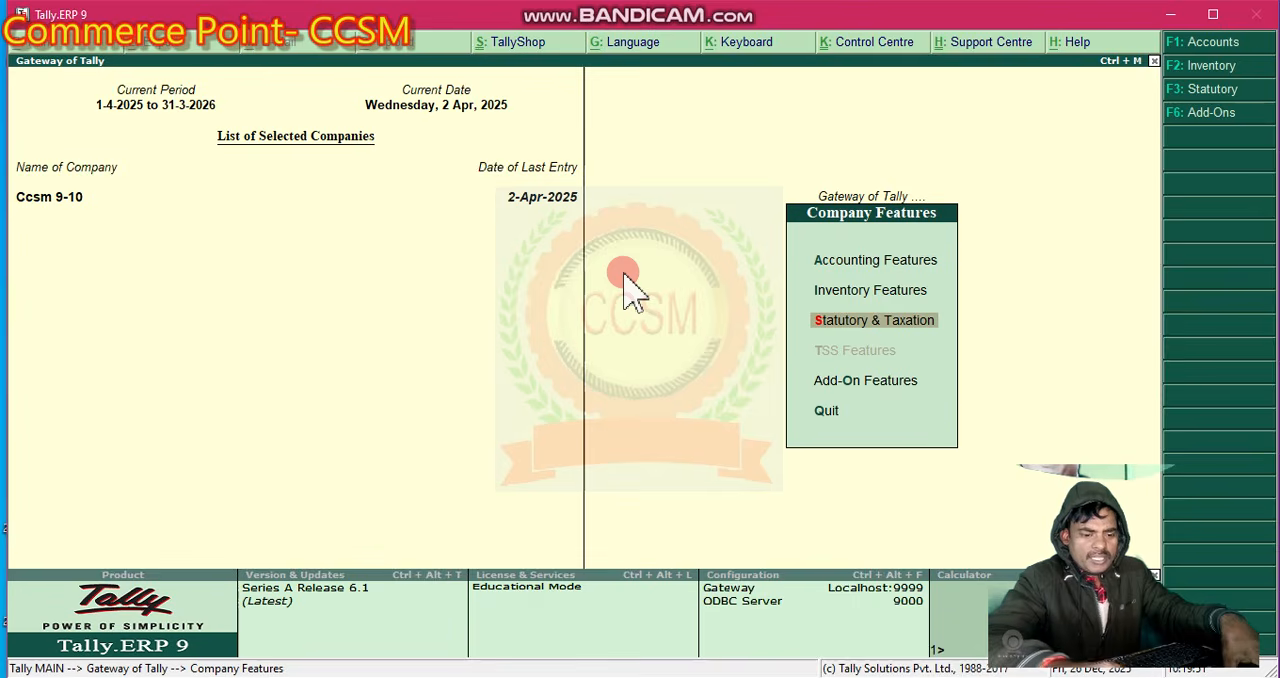
- Open the company's statutory and taxation features and enable setting or altering of the TDS details
{"action": "key", "text": "Return"}
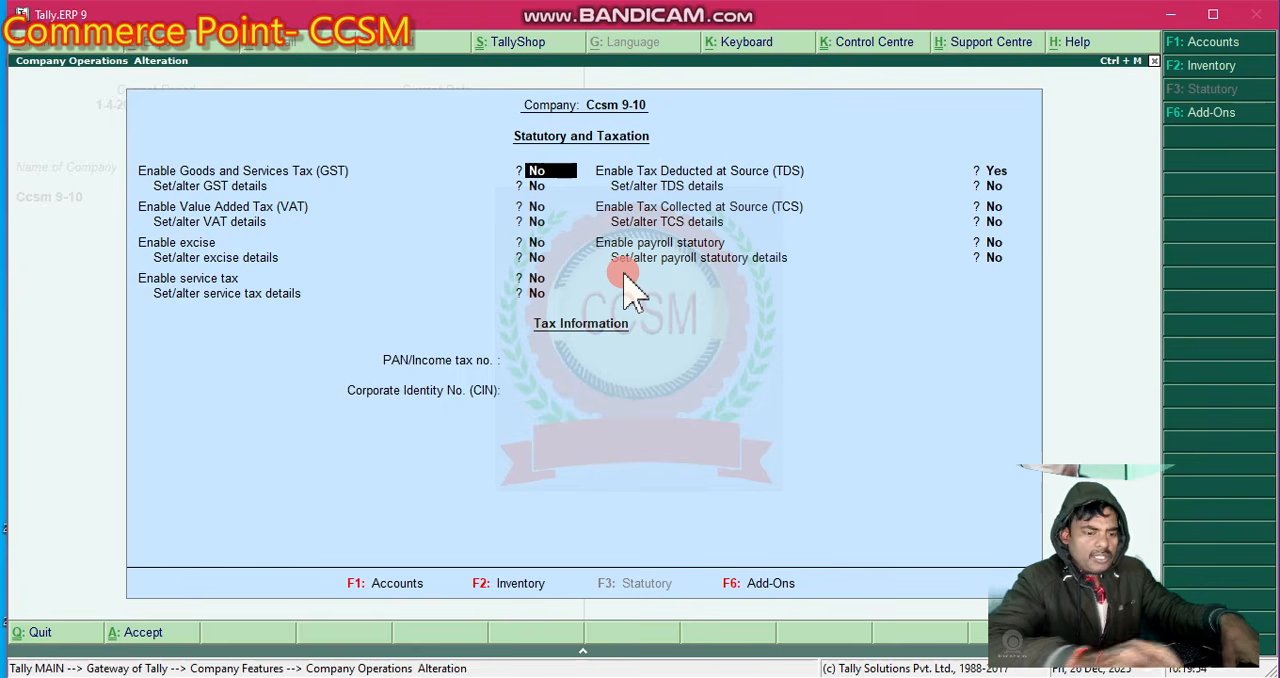
{"action": "key", "text": "Return"}
{"action": "key", "text": "Return"}
{"action": "key", "text": "Return"}
{"action": "key", "text": "Return"}
{"action": "key", "text": "Return"}
{"action": "key", "text": "y"}
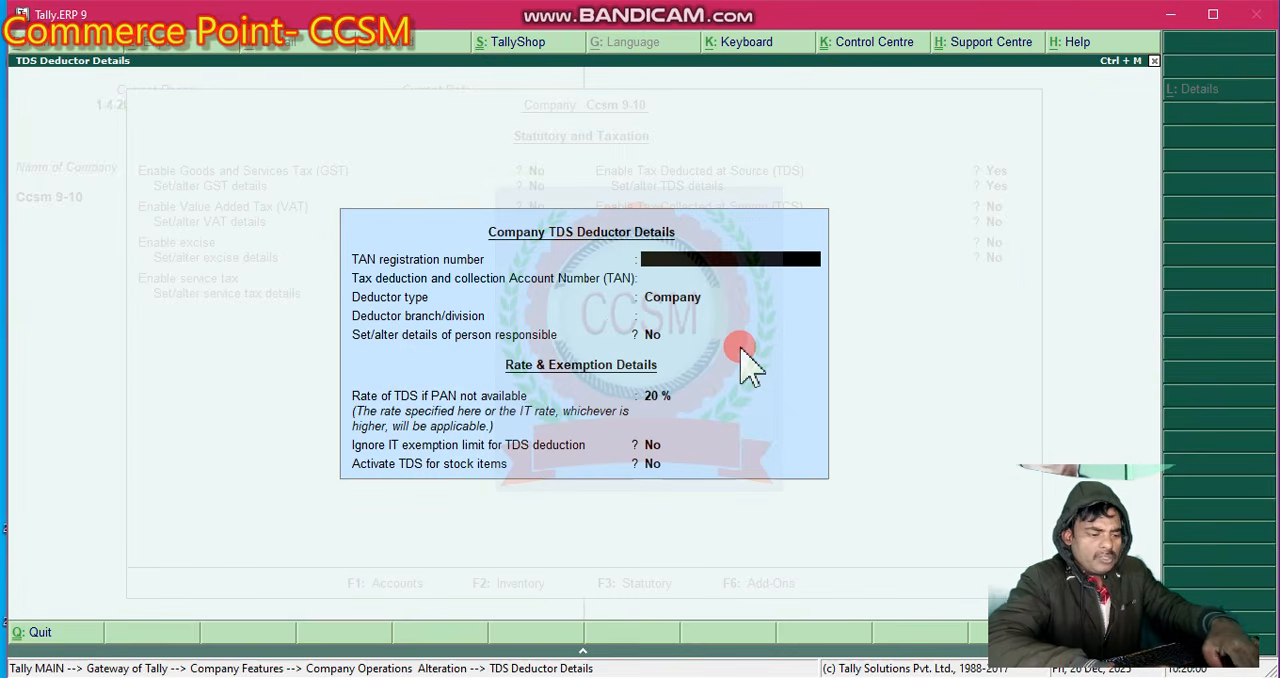
- Enter the company's TAN registration number and accept the remaining TDS deductor, rate and exemption details at their defaults
{"action": "type", "text": "BR"}
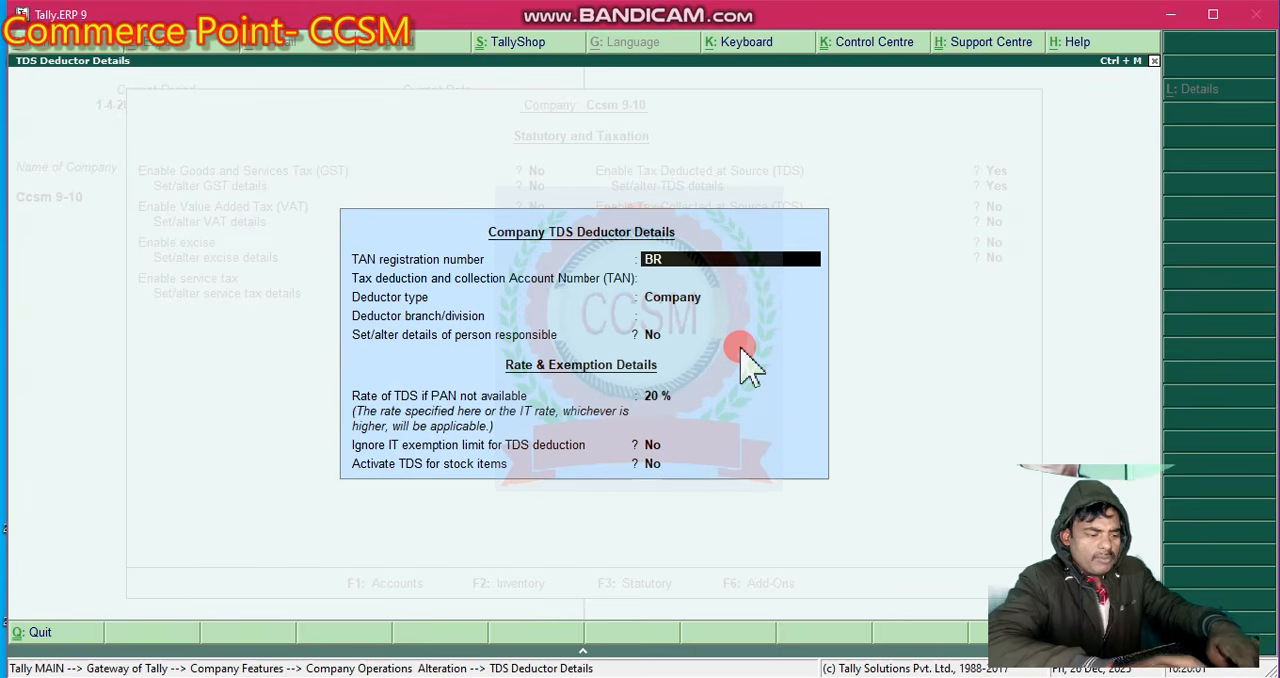
{"action": "type", "text": "W534543334"}
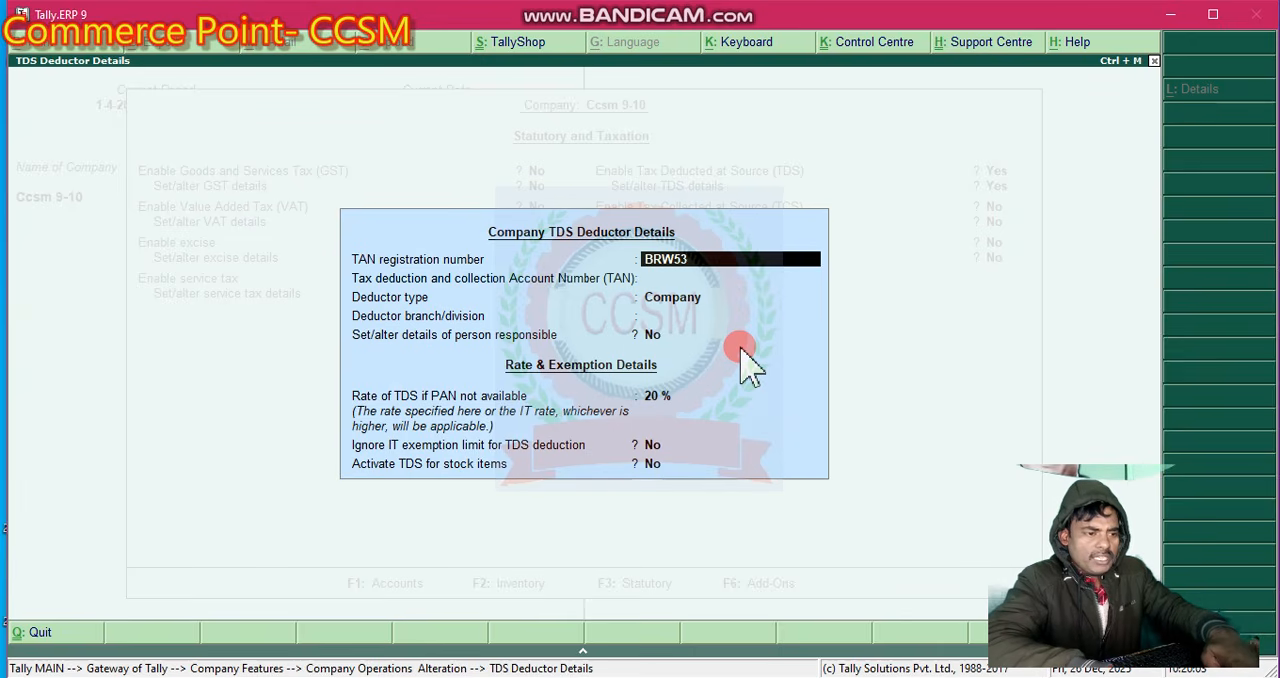
{"action": "key", "text": "Return"}
{"action": "key", "text": "Return"}
{"action": "key", "text": "Return"}
{"action": "key", "text": "Return"}
{"action": "key", "text": "Return"}
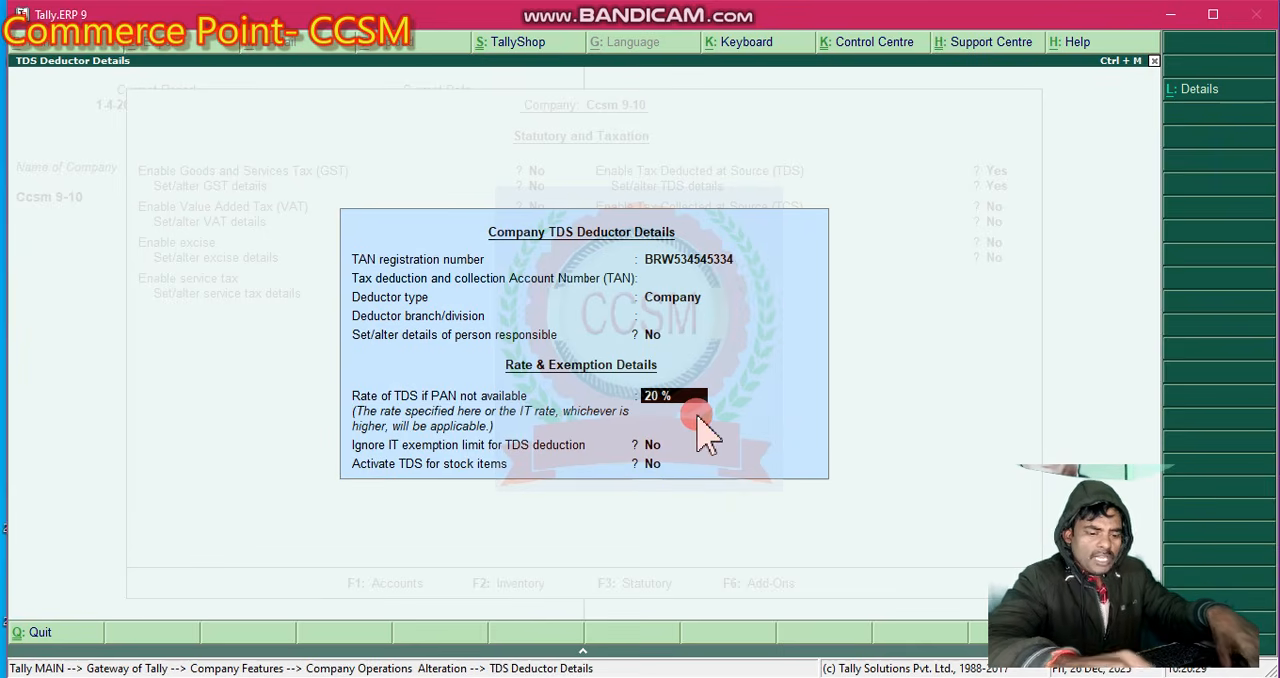
{"action": "key", "text": "Return"}
{"action": "key", "text": "Return"}
{"action": "key", "text": "Return"}
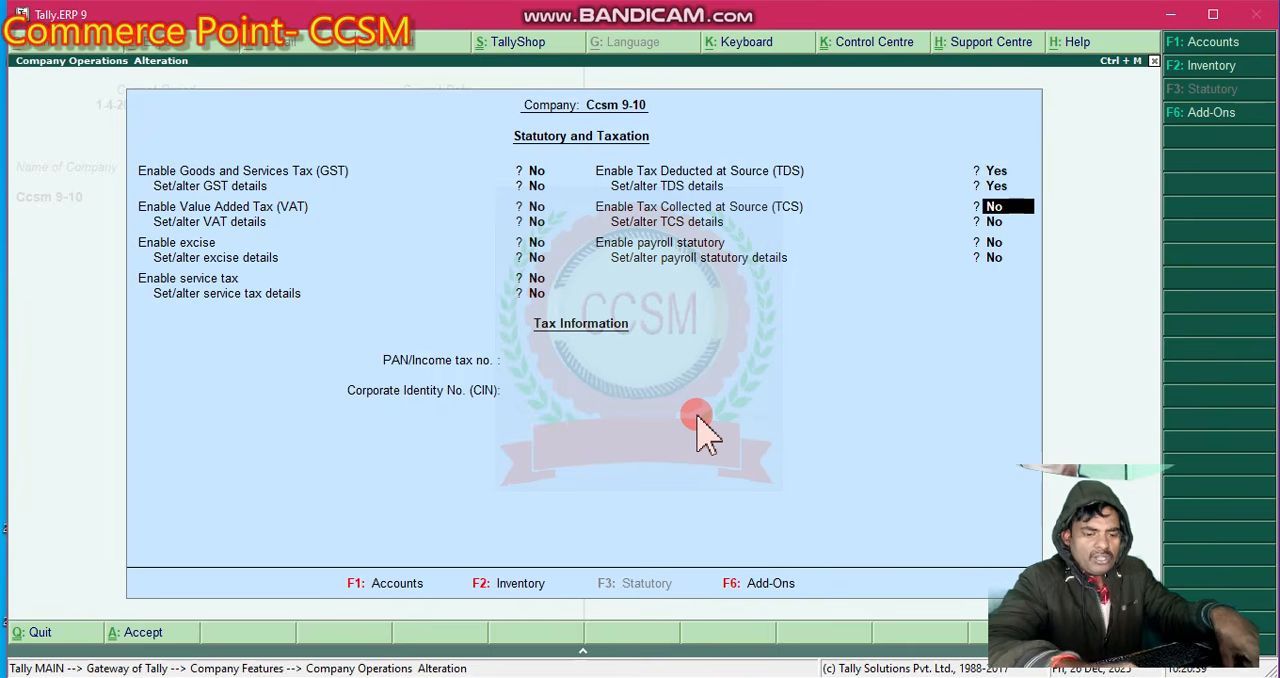
- Accept the remaining statutory and taxation options at their defaults and save the company features
{"action": "key", "text": "Return"}
{"action": "key", "text": "Return"}
{"action": "key", "text": "Return"}
{"action": "key", "text": "Return"}
{"action": "key", "text": "Return"}
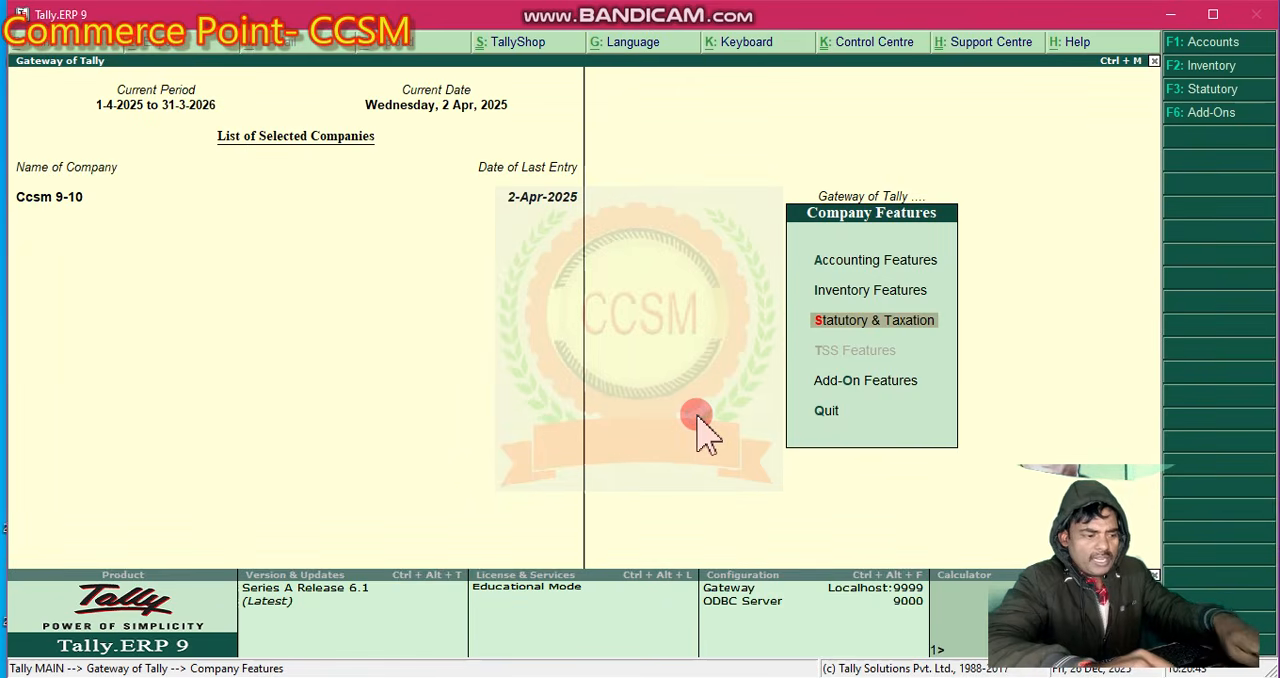
- Return to the accounts masters and start a new single ledger named "Salary 1" without an alias
{"action": "key", "text": "Escape"}
{"action": "key", "text": "Escape"}
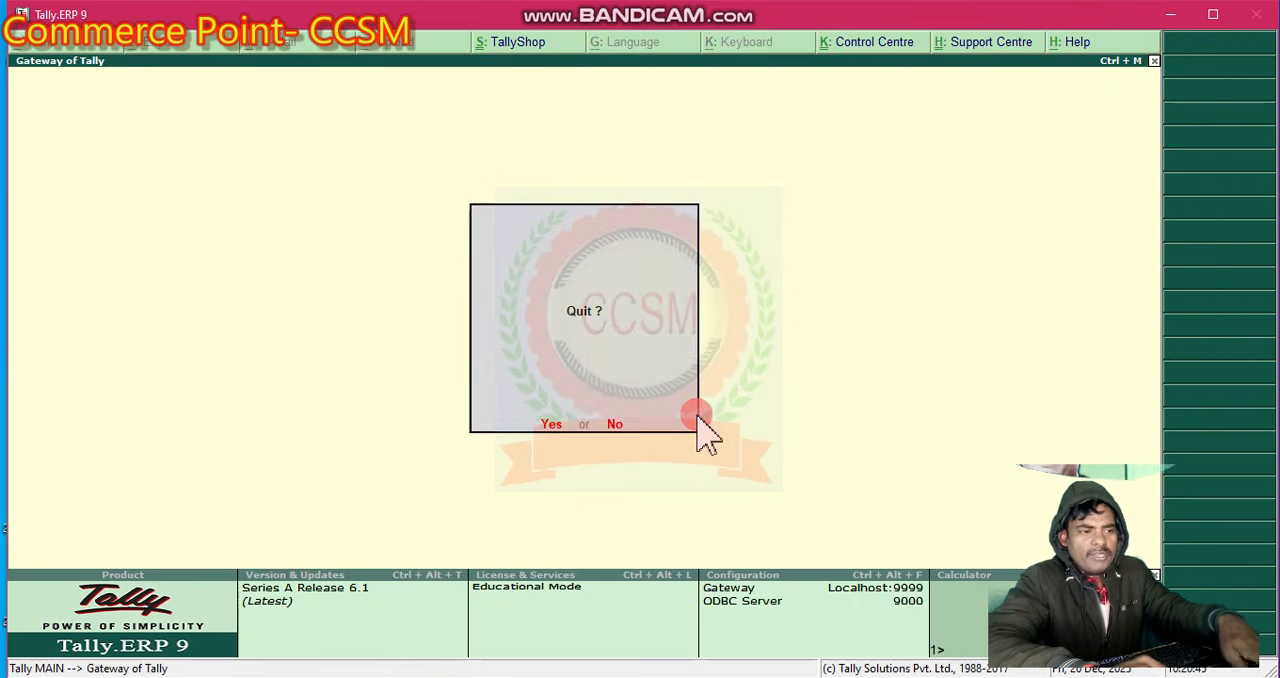
{"action": "key", "text": "Escape"}
{"action": "key", "text": "Return"}
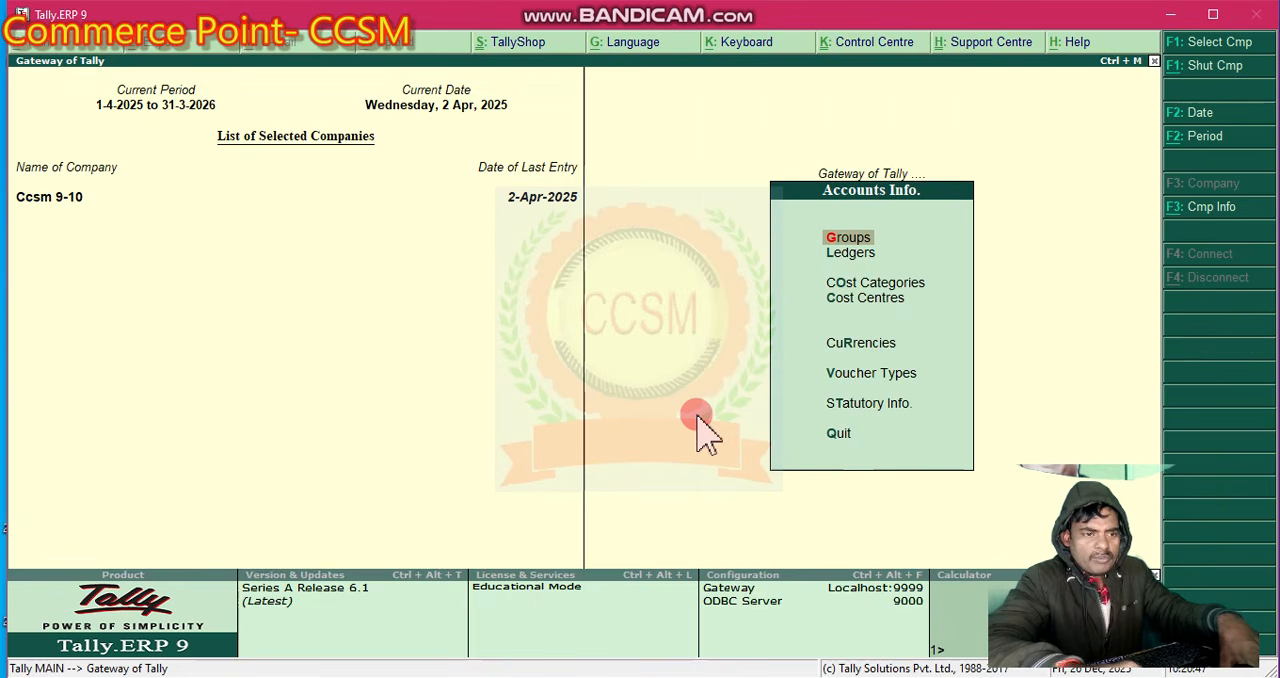
{"action": "key", "text": "Down"}
{"action": "key", "text": "Return"}
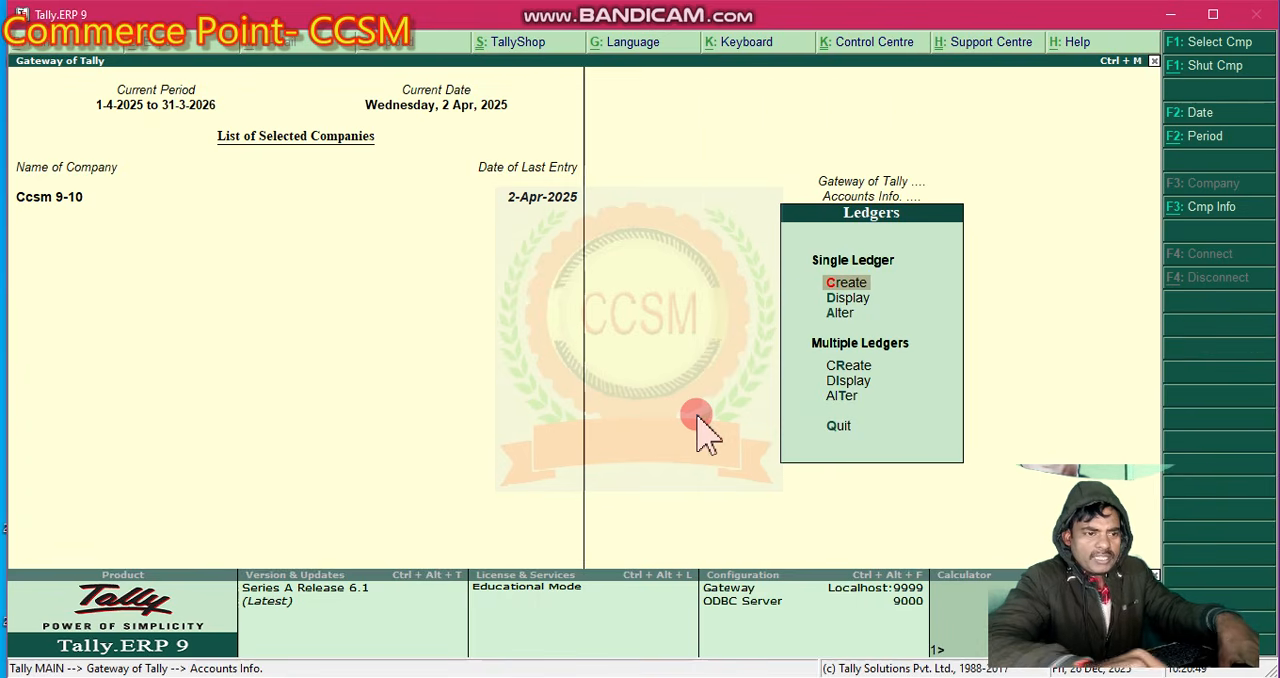
{"action": "key", "text": "Return"}
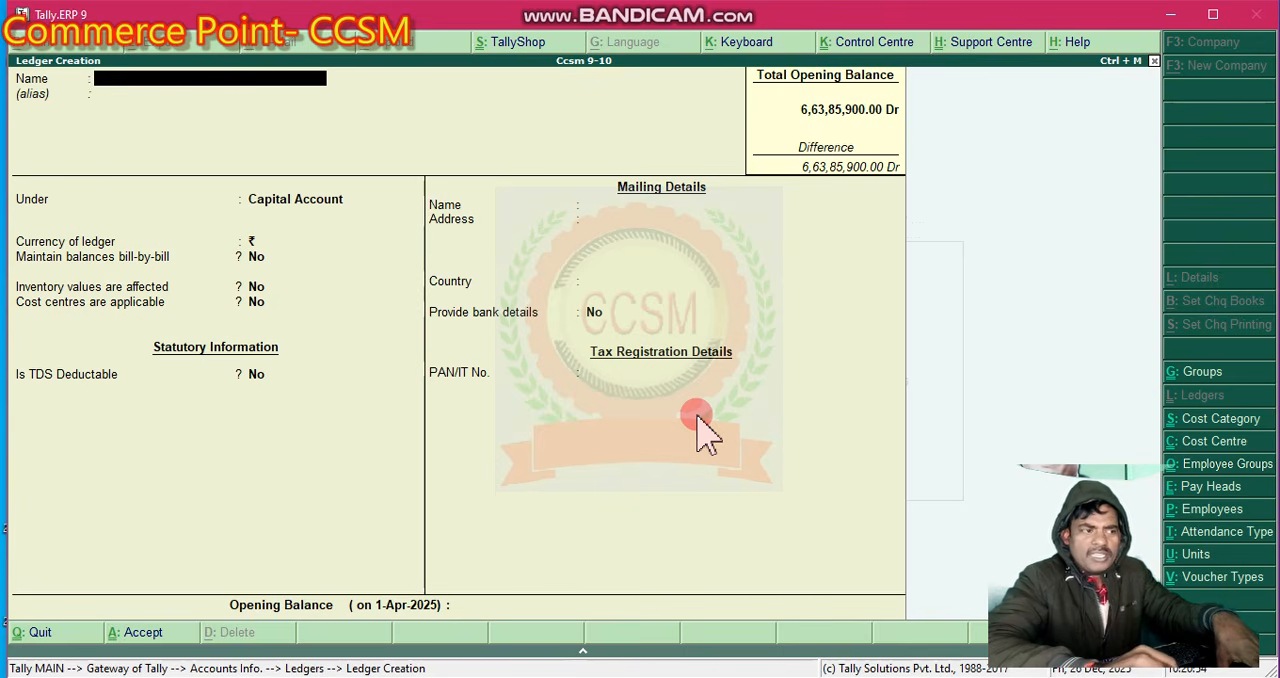
{"action": "type", "text": "Salary"}
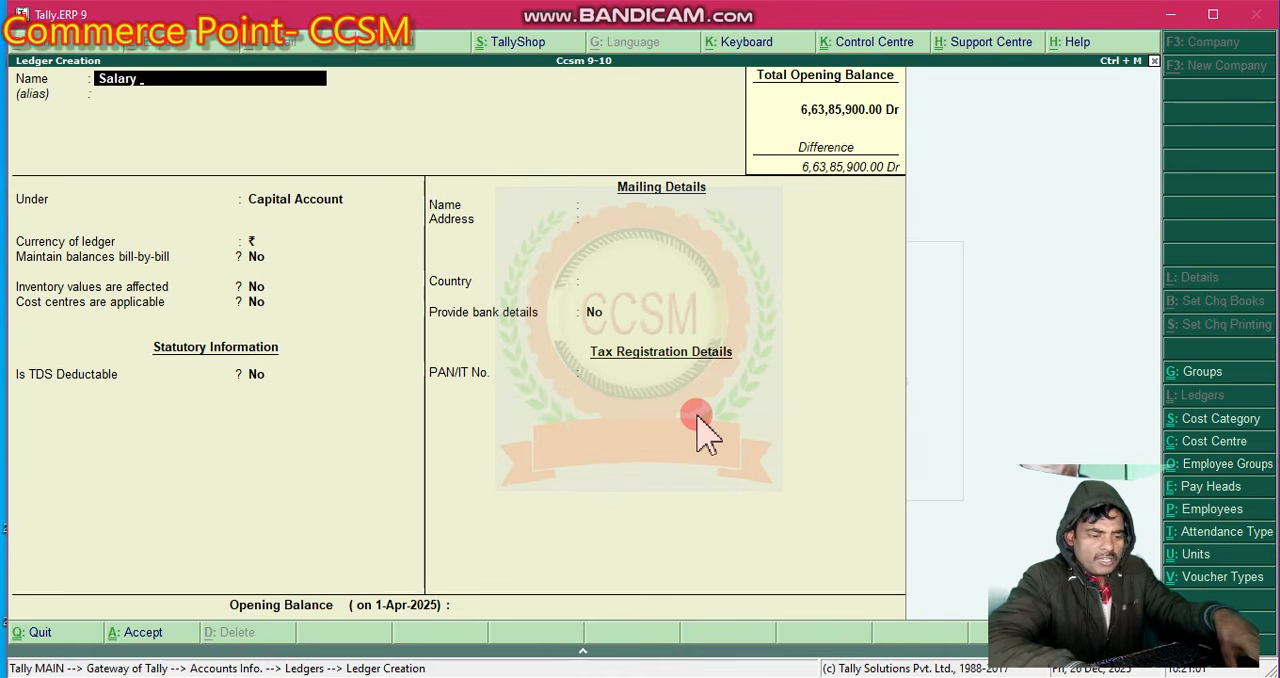
{"action": "type", "text": " 1"}
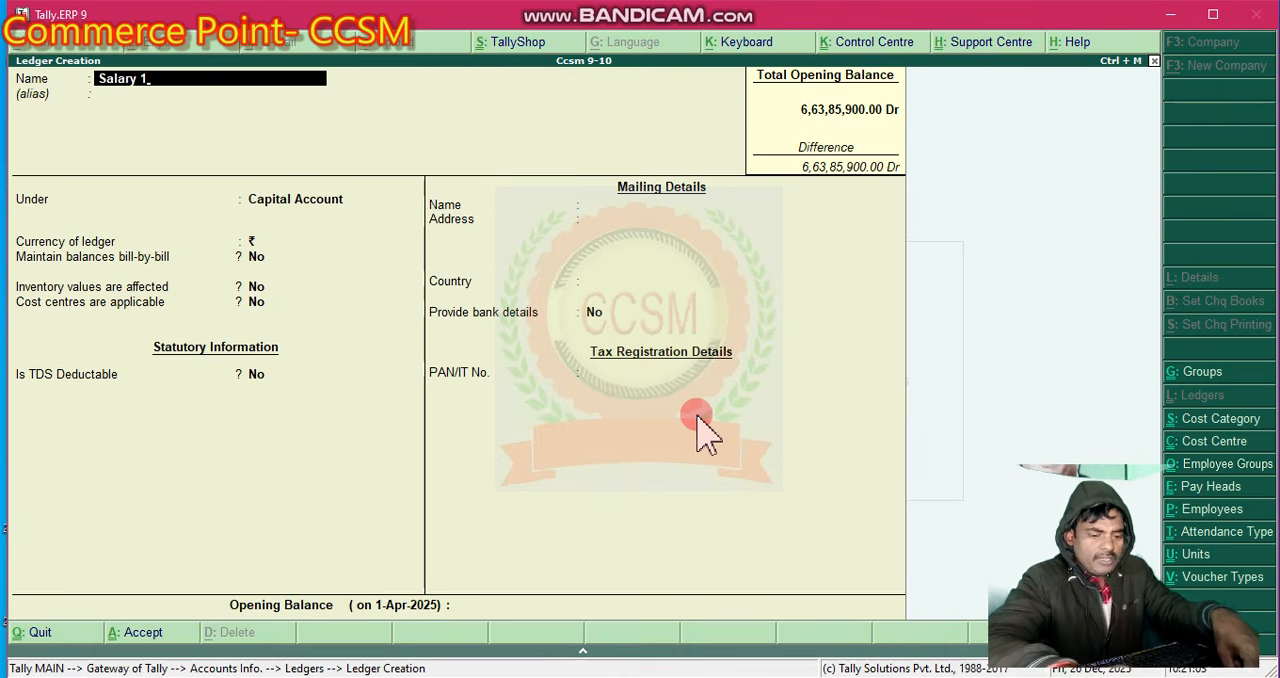
{"action": "key", "text": "Return"}
{"action": "key", "text": "Return"}
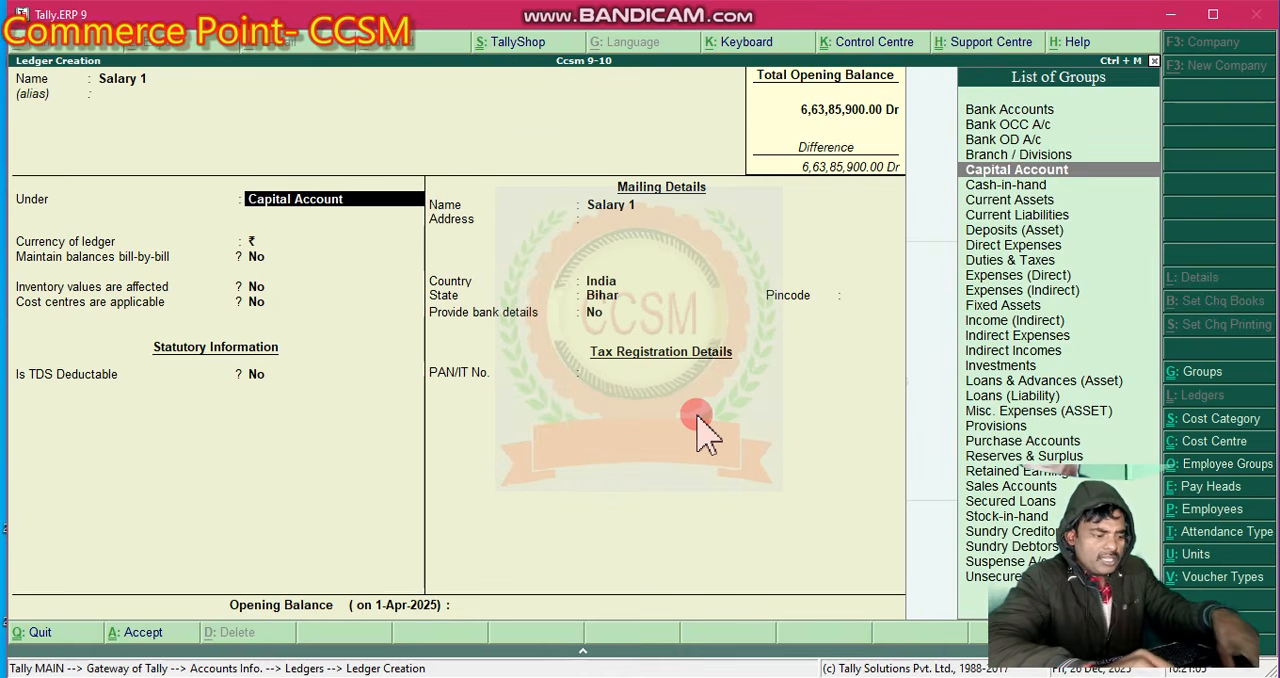
- Place the Salary 1 ledger under the Indirect Expenses group
{"action": "type", "text": "s"}
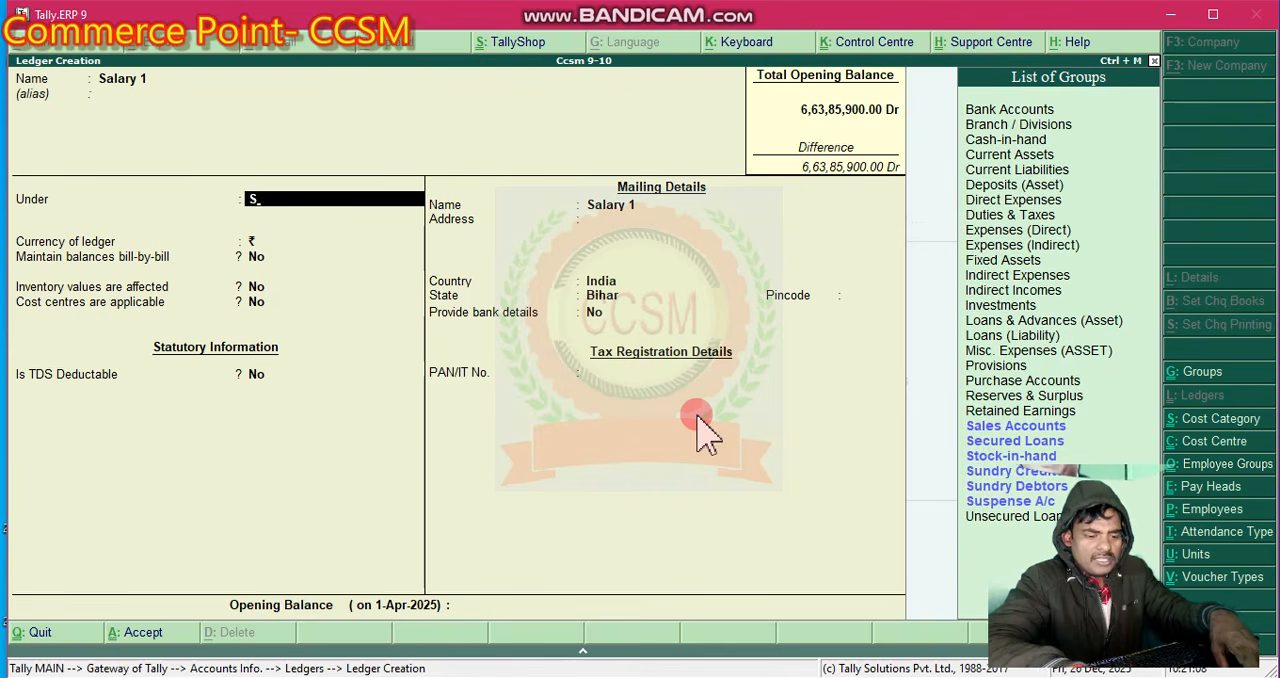
{"action": "key", "text": "BackSpace"}
{"action": "type", "text": "i"}
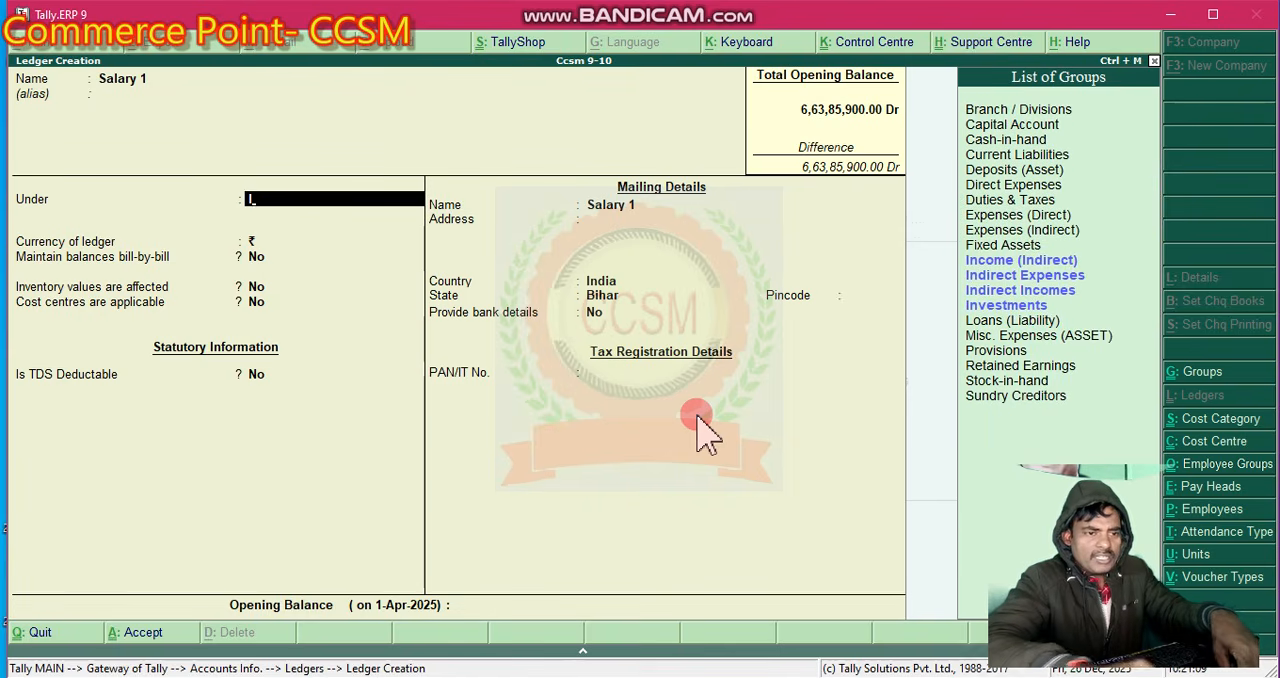
{"action": "key", "text": "Down"}
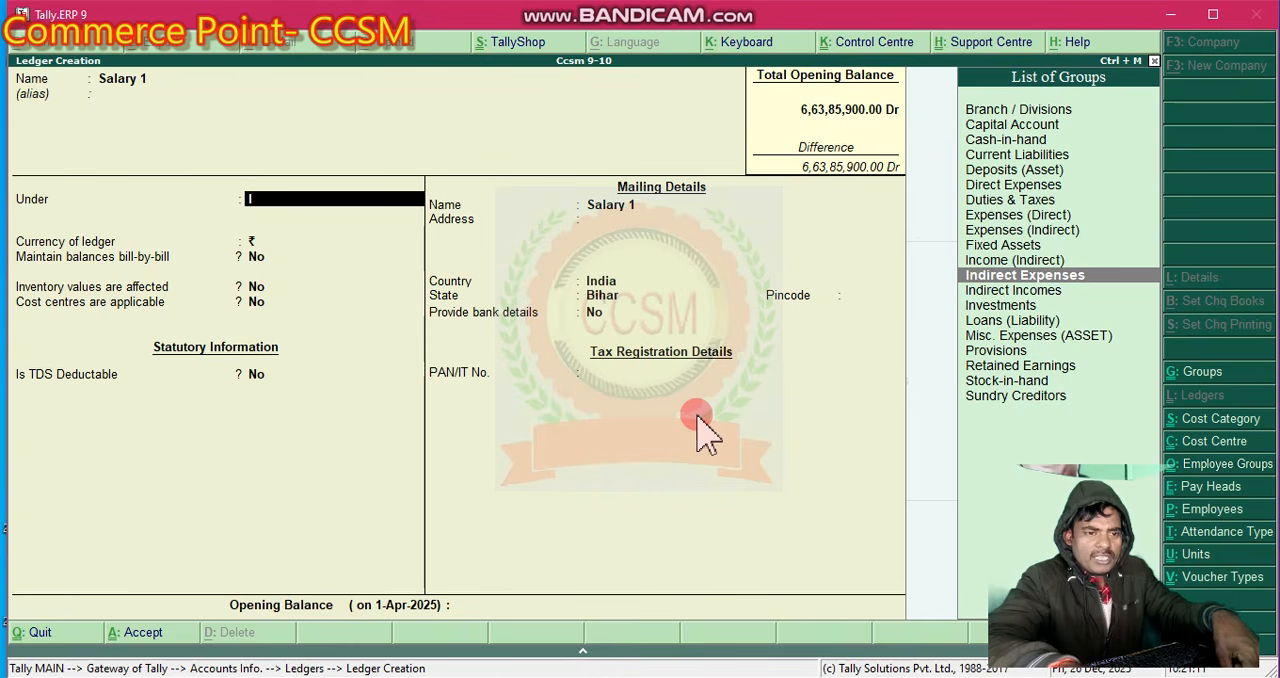
{"action": "key", "text": "Return"}
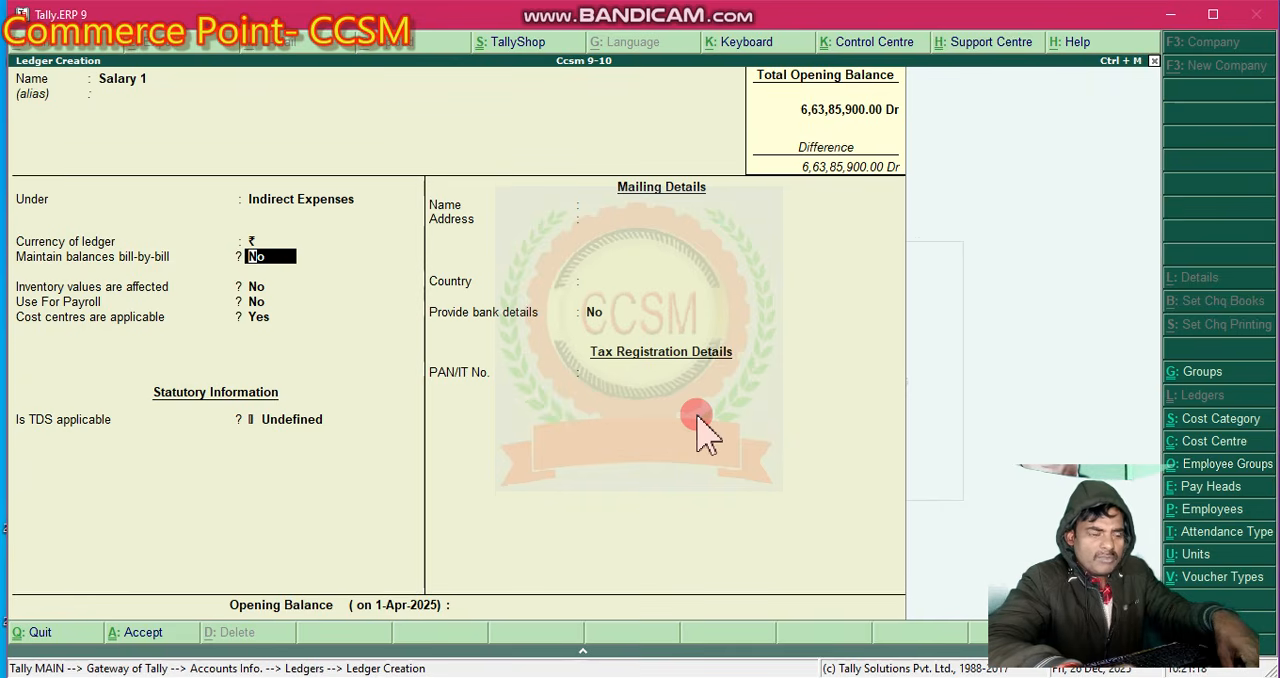
- Keep bill-by-bill balances, inventory values and payroll use at No, and set cost centres applicable to No
{"action": "key", "text": "Return"}
{"action": "key", "text": "Return"}
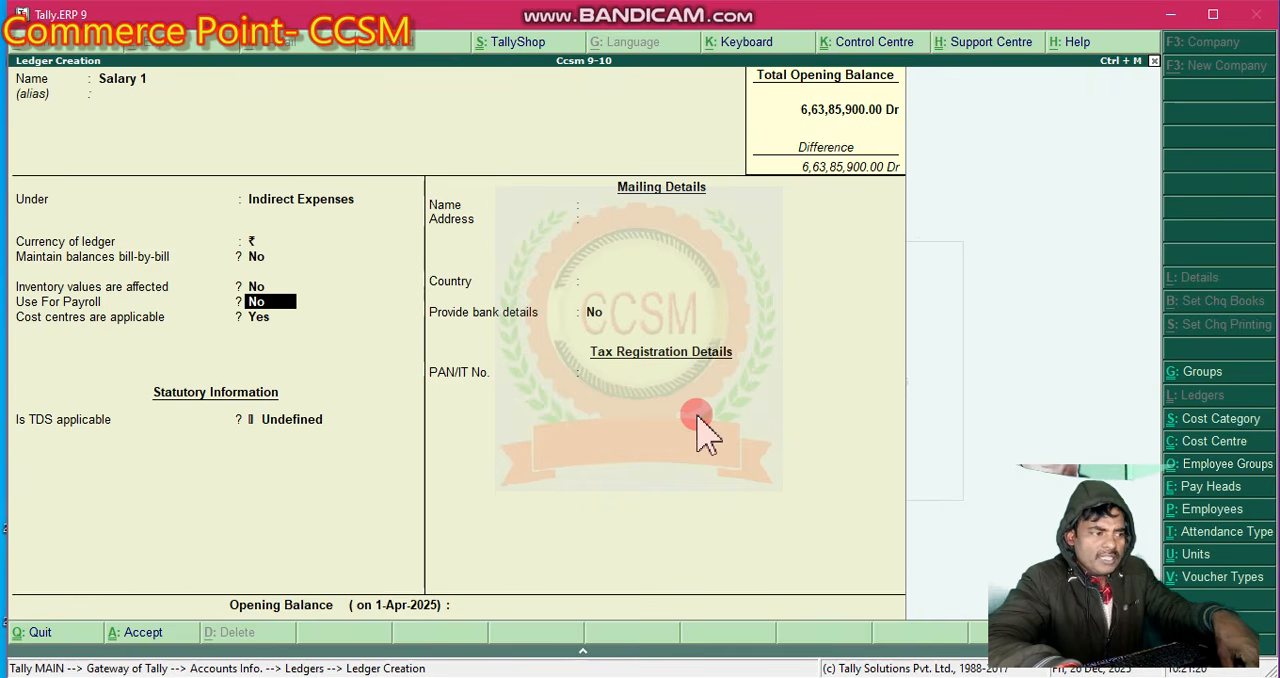
{"action": "key", "text": "Return"}
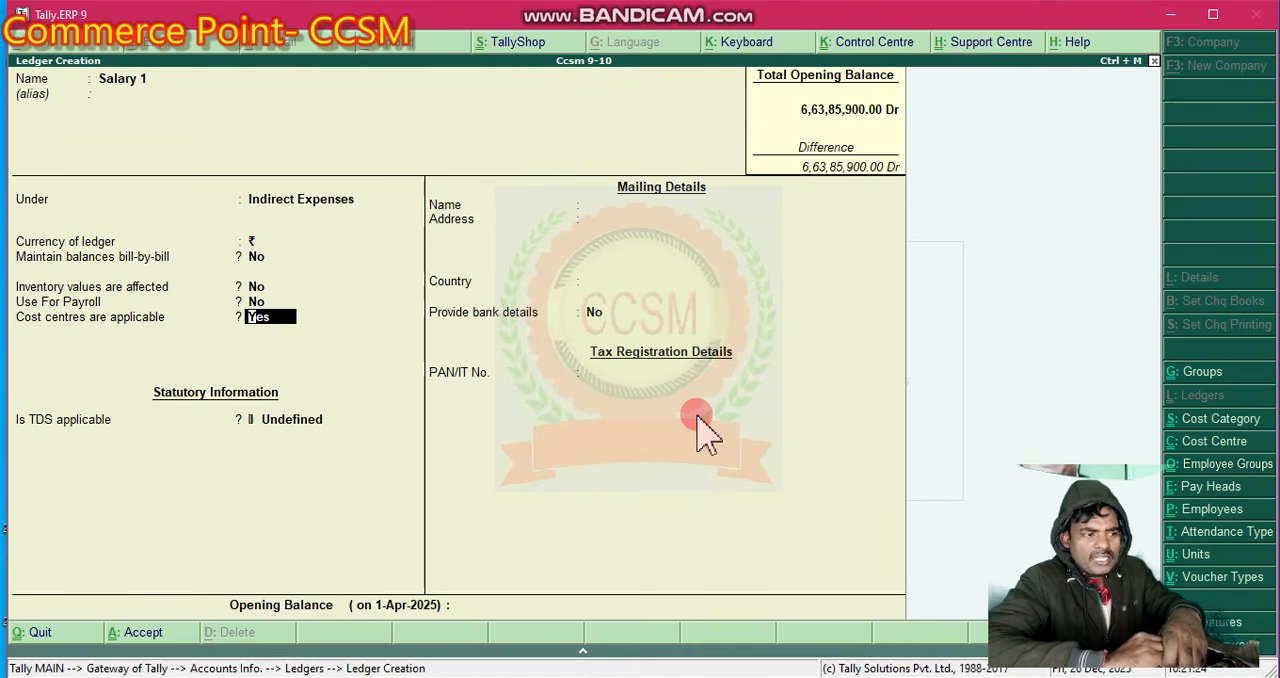
{"action": "type", "text": "n"}
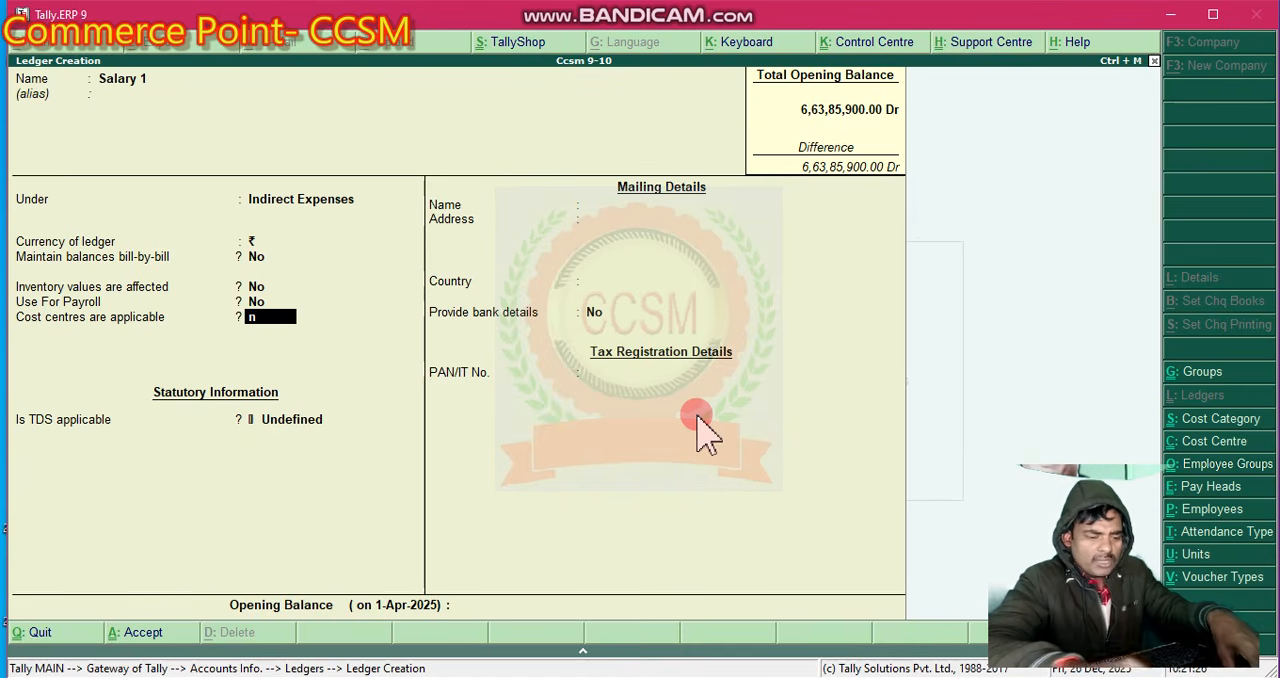
{"action": "key", "text": "Return"}
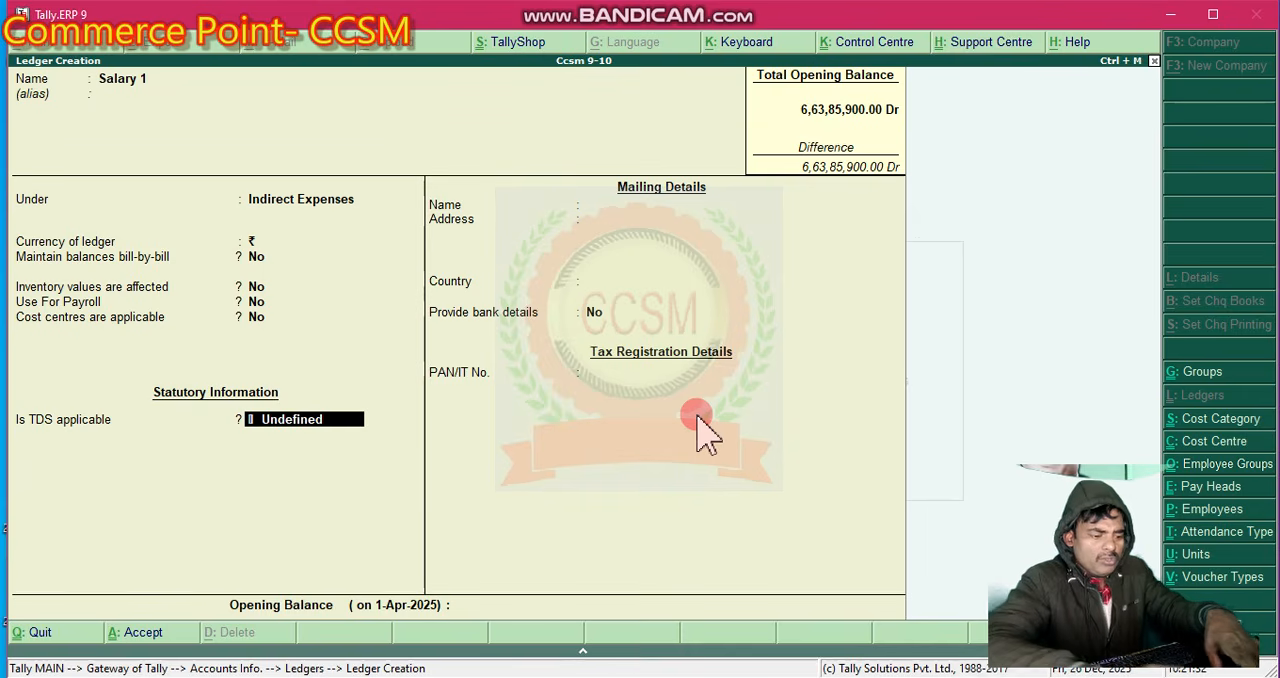
- Set TDS for the Salary 1 ledger to Applicable
{"action": "type", "text": "A"}
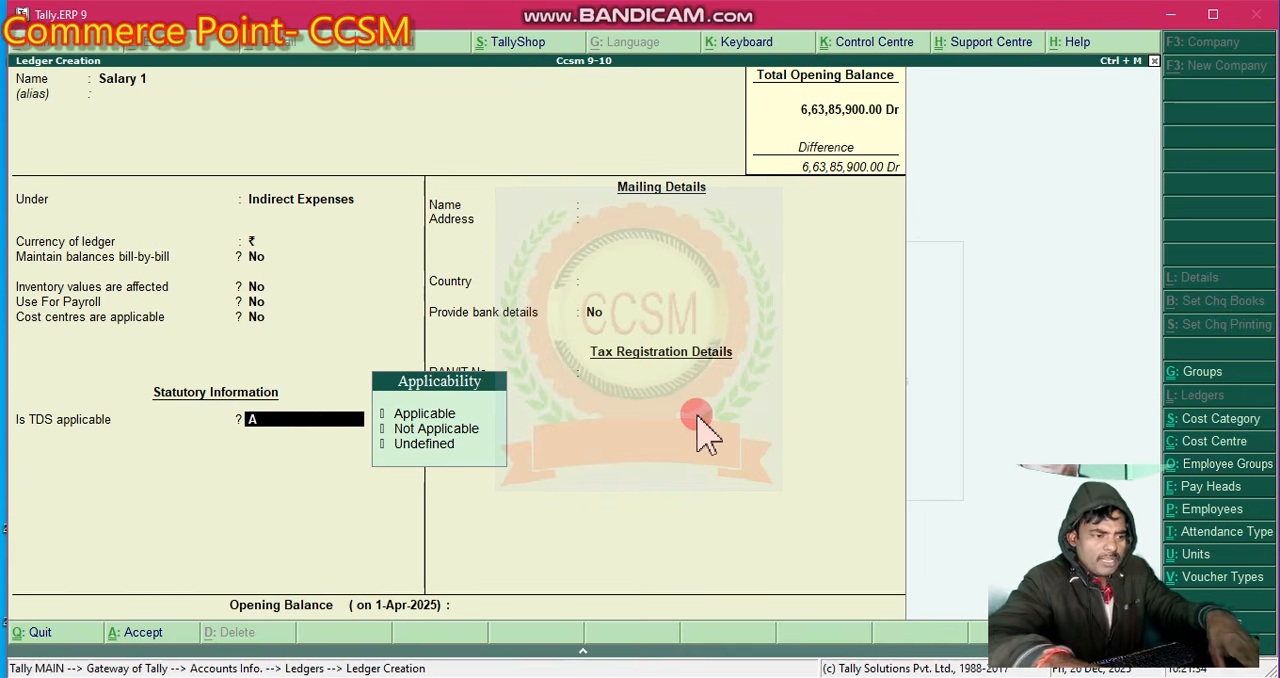
{"action": "key", "text": "Down"}
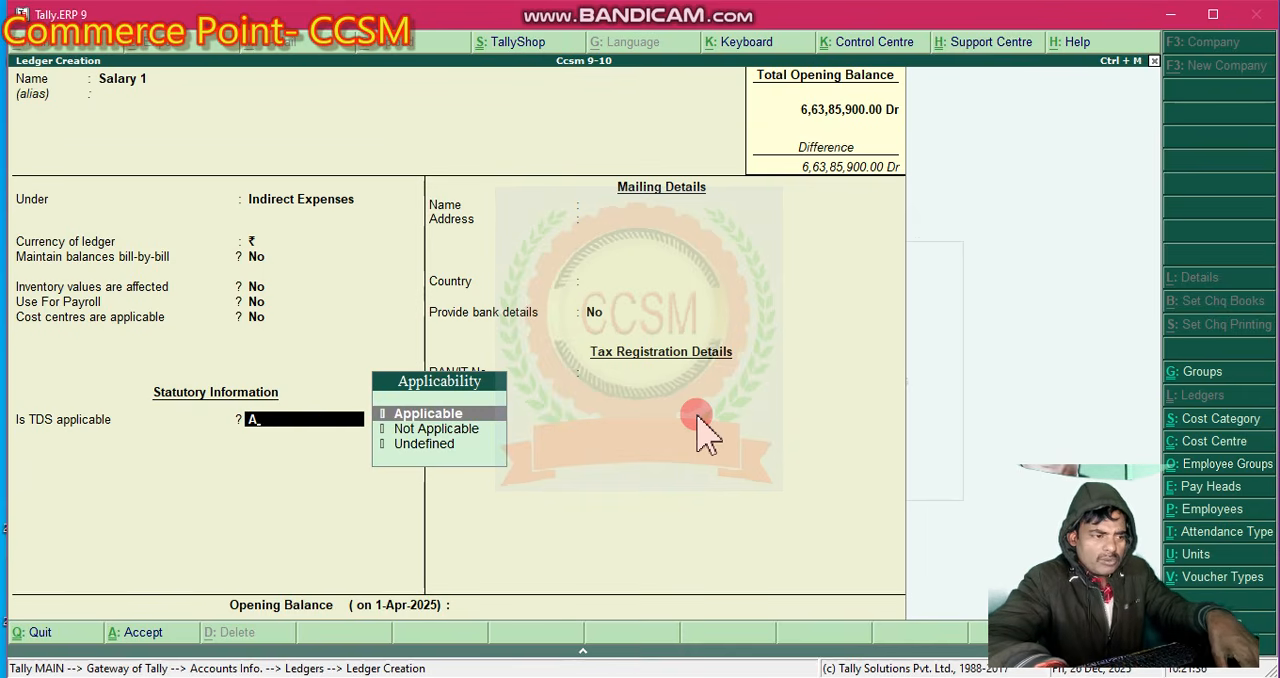
{"action": "key", "text": "Return"}
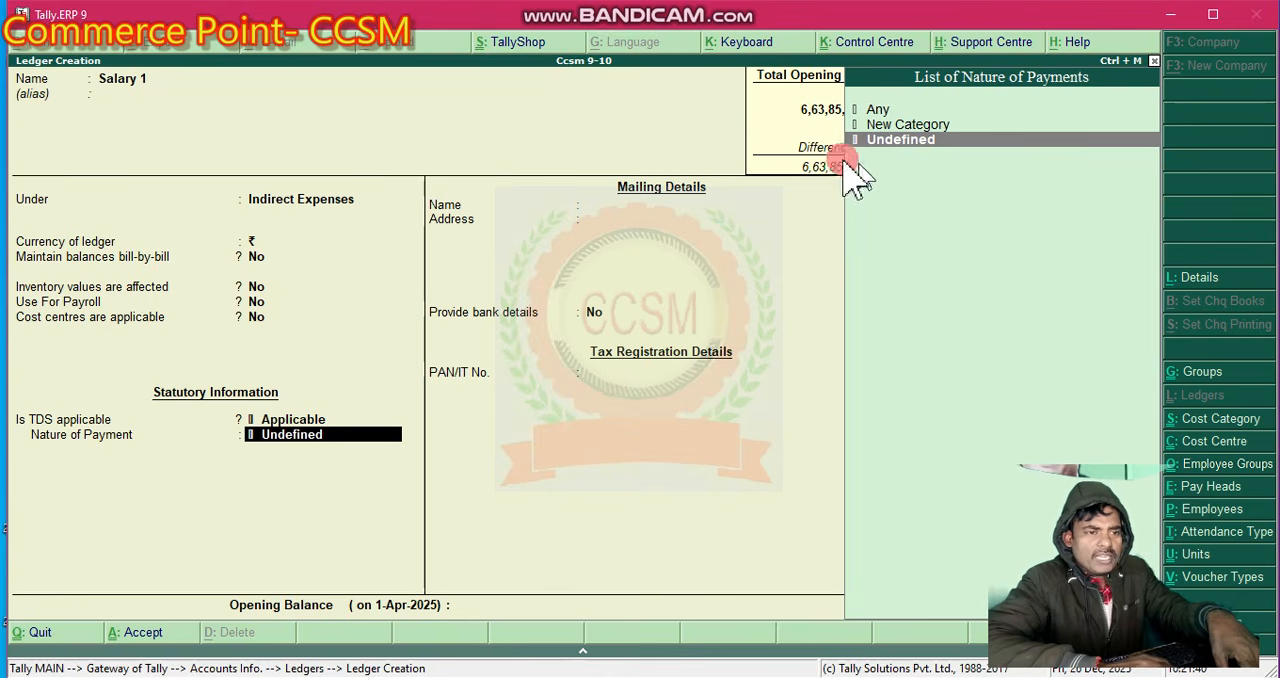
- Start a new TDS nature of payment category for the ledger and name it "Tds Deduction"
{"action": "left_click", "coordinate": [1022, 176]}
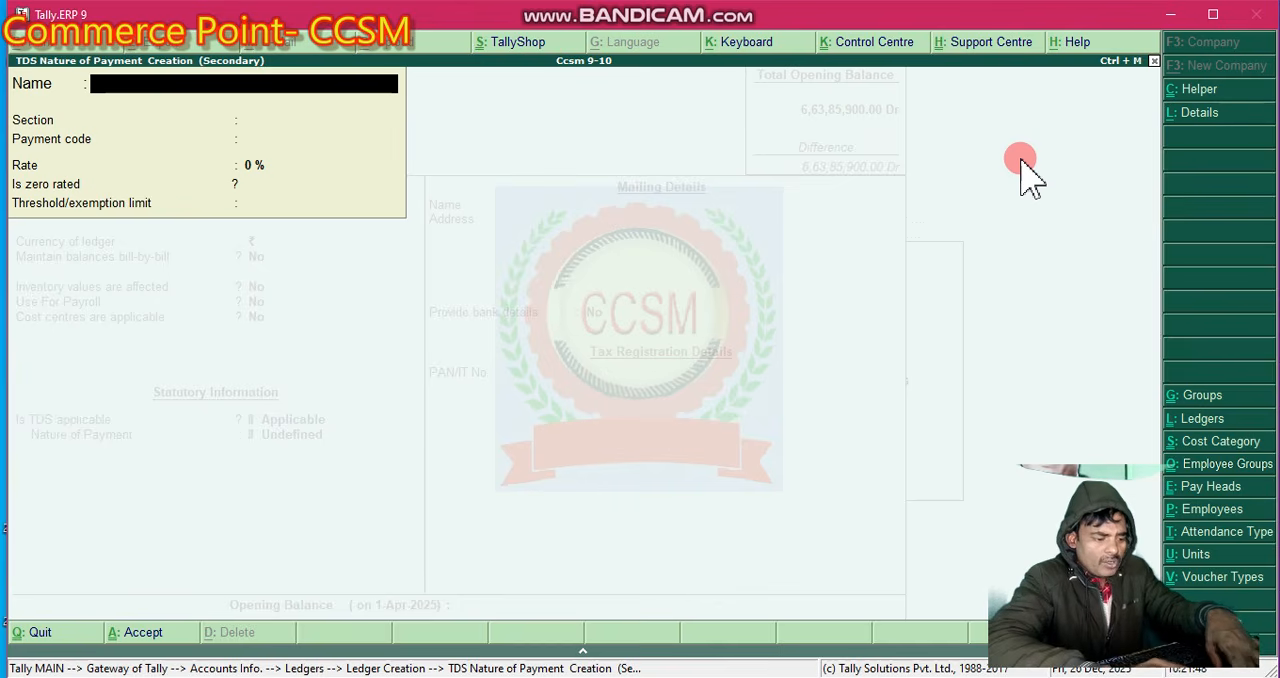
{"action": "type", "text": "Tds"}
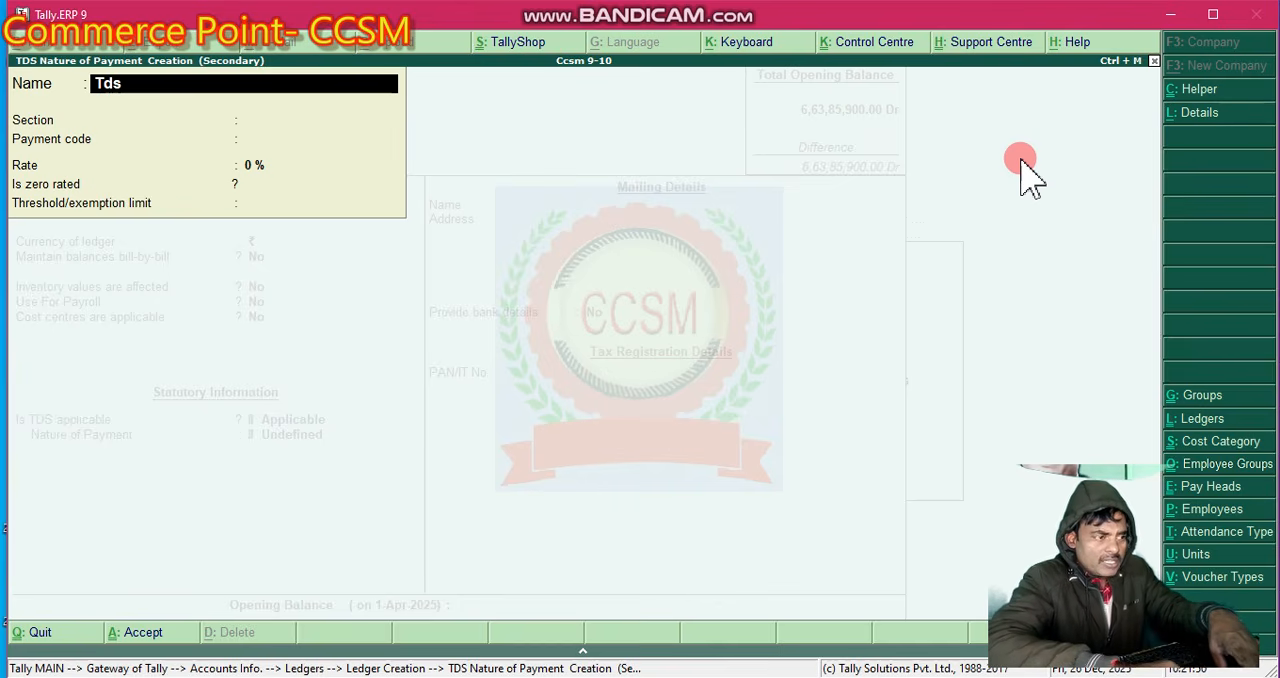
{"action": "type", "text": " o"}
{"action": "key", "text": "BackSpace"}
{"action": "type", "text": "D"}
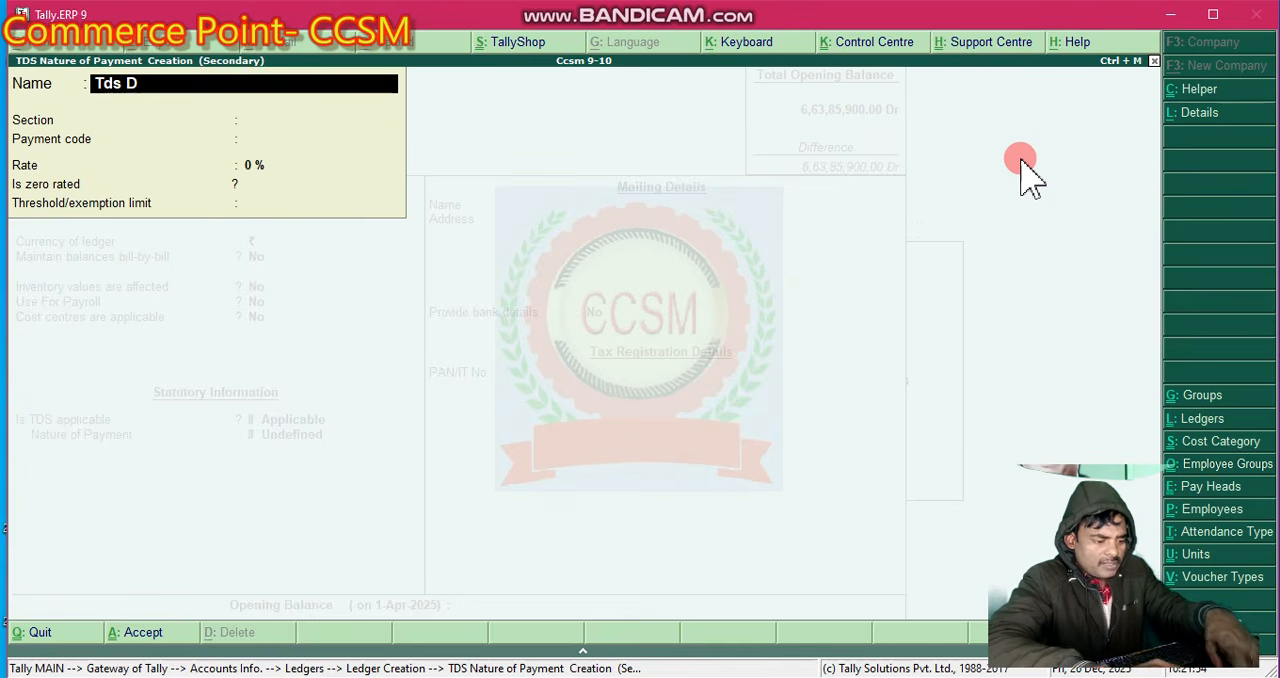
{"action": "type", "text": "eduction"}
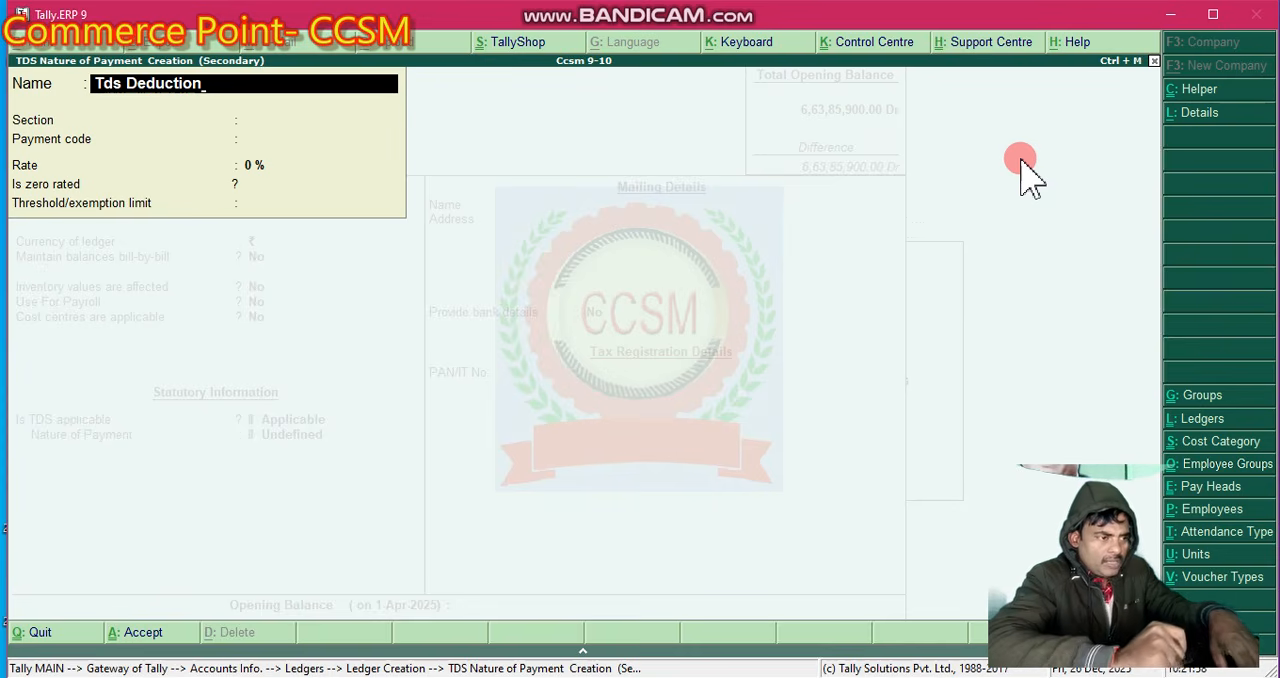
{"action": "key", "text": "Return"}
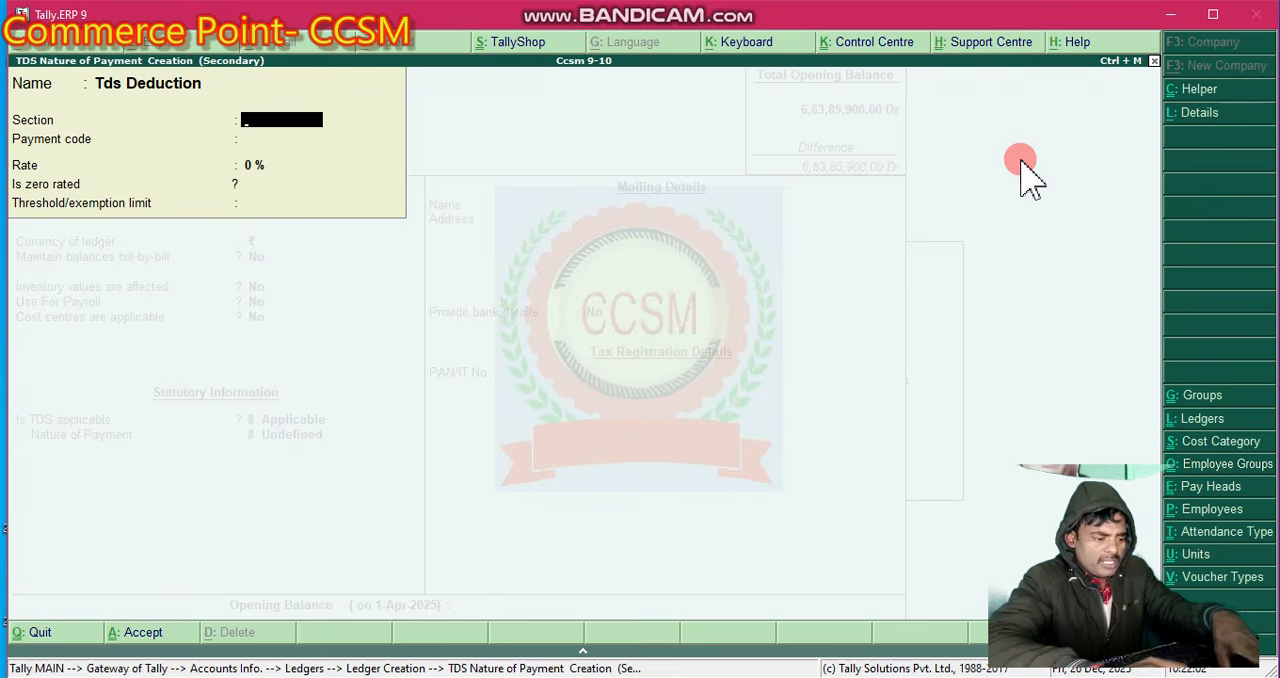
- Set the nature of payment's section to 172A and its payment code to "Salary"
{"action": "type", "text": "172"}
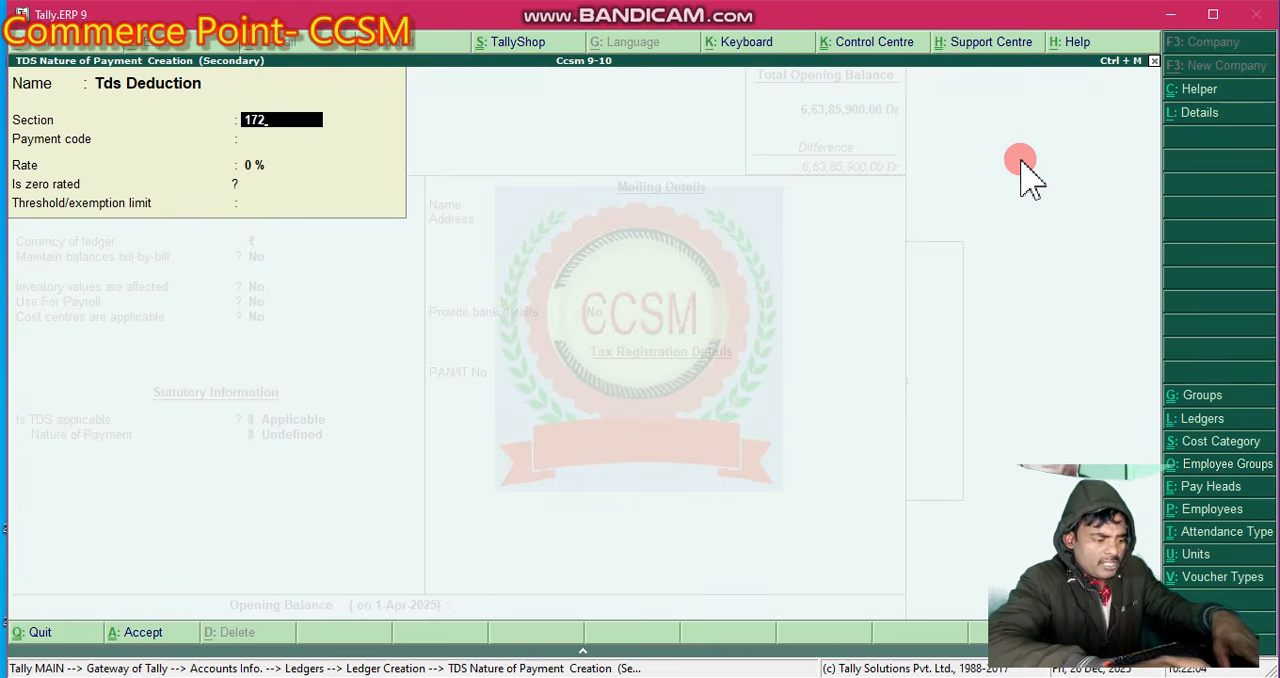
{"action": "type", "text": "A"}
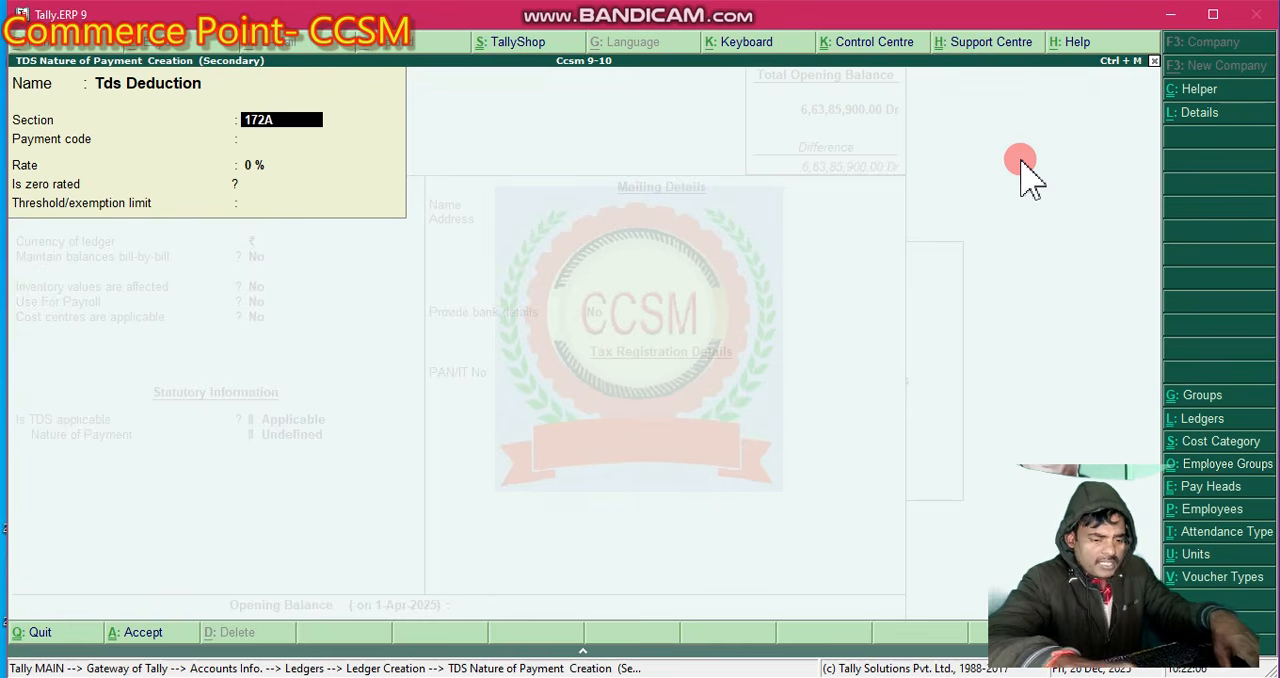
{"action": "key", "text": "Return"}
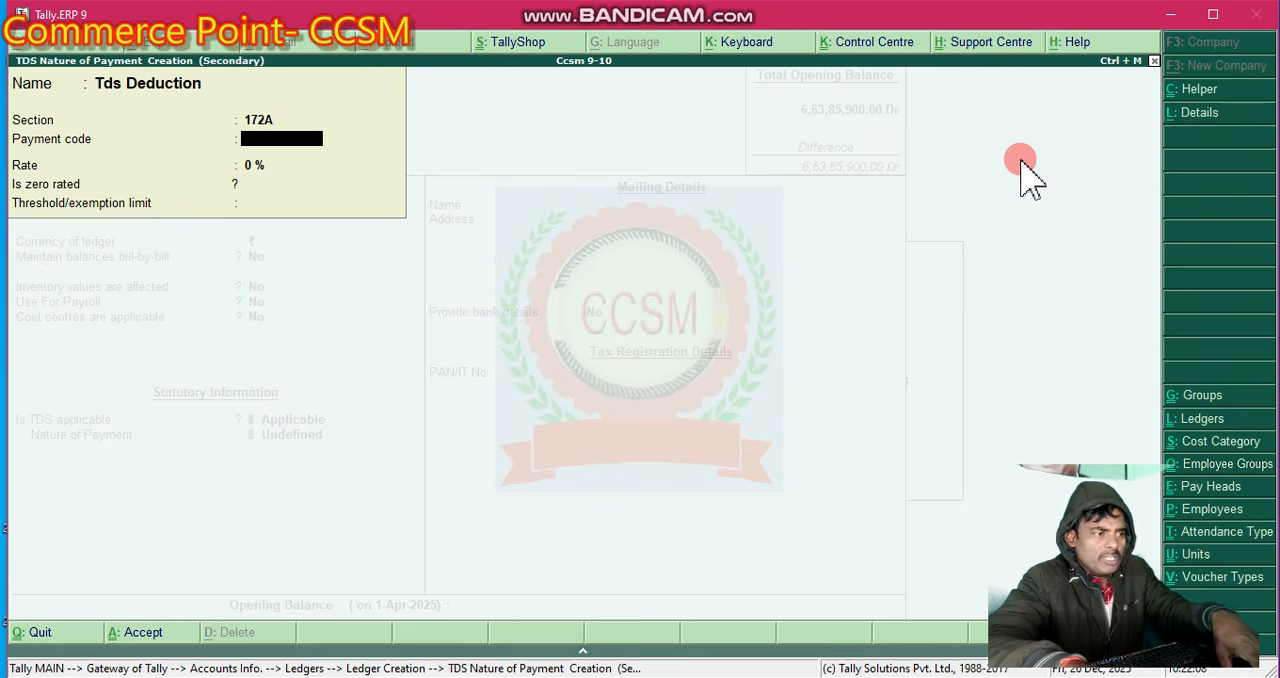
{"action": "type", "text": "S"}
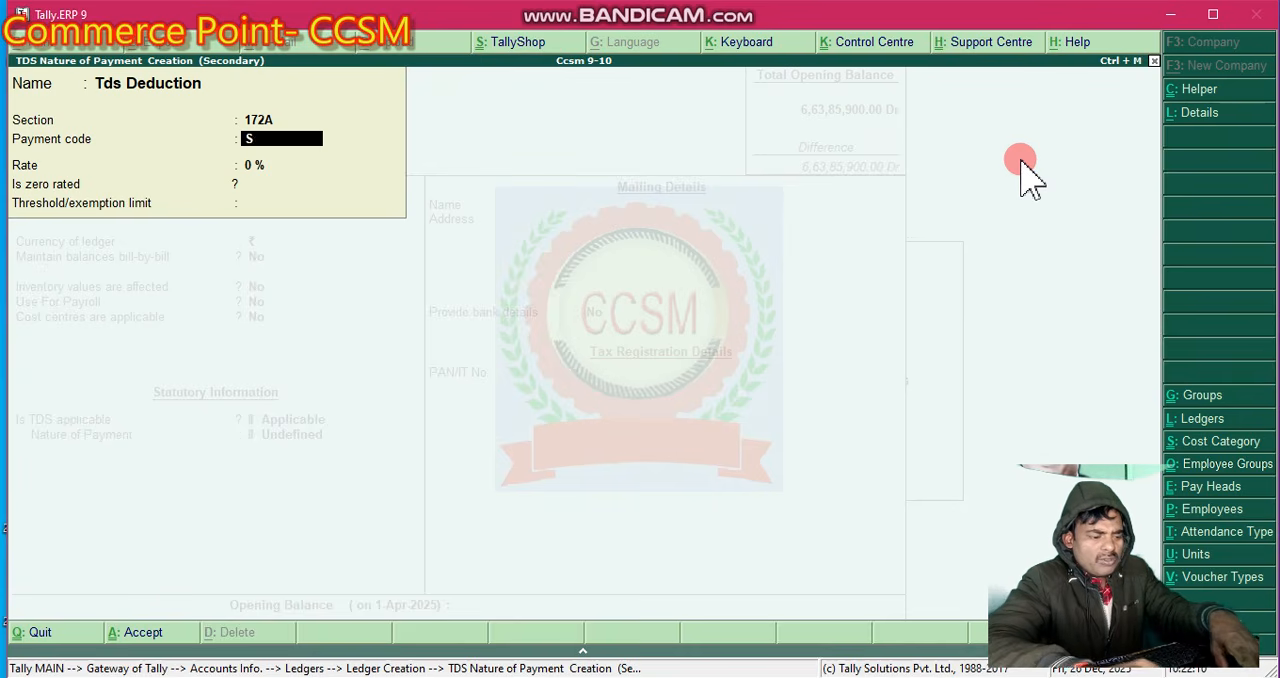
{"action": "type", "text": "alary"}
{"action": "key", "text": "Return"}
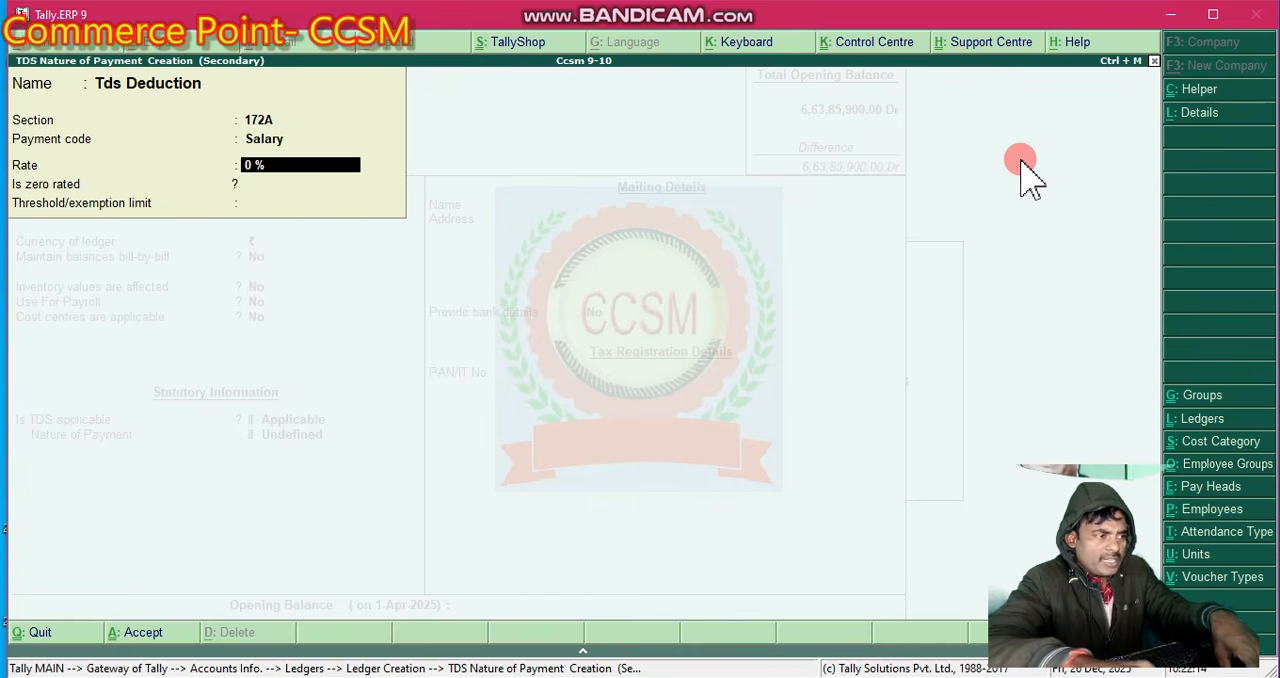
- Set the Tds Deduction nature of payment's rate to 10 %, leave the exemption limit blank and save it
{"action": "type", "text": "10"}
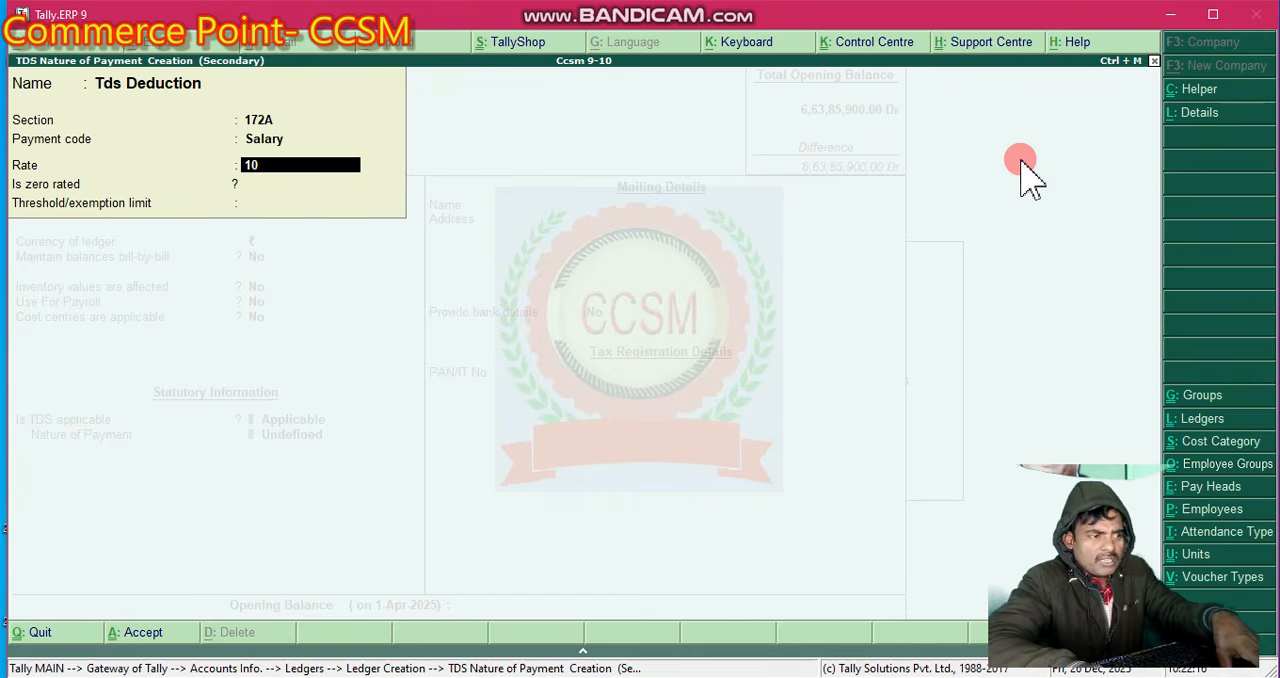
{"action": "key", "text": "Return"}
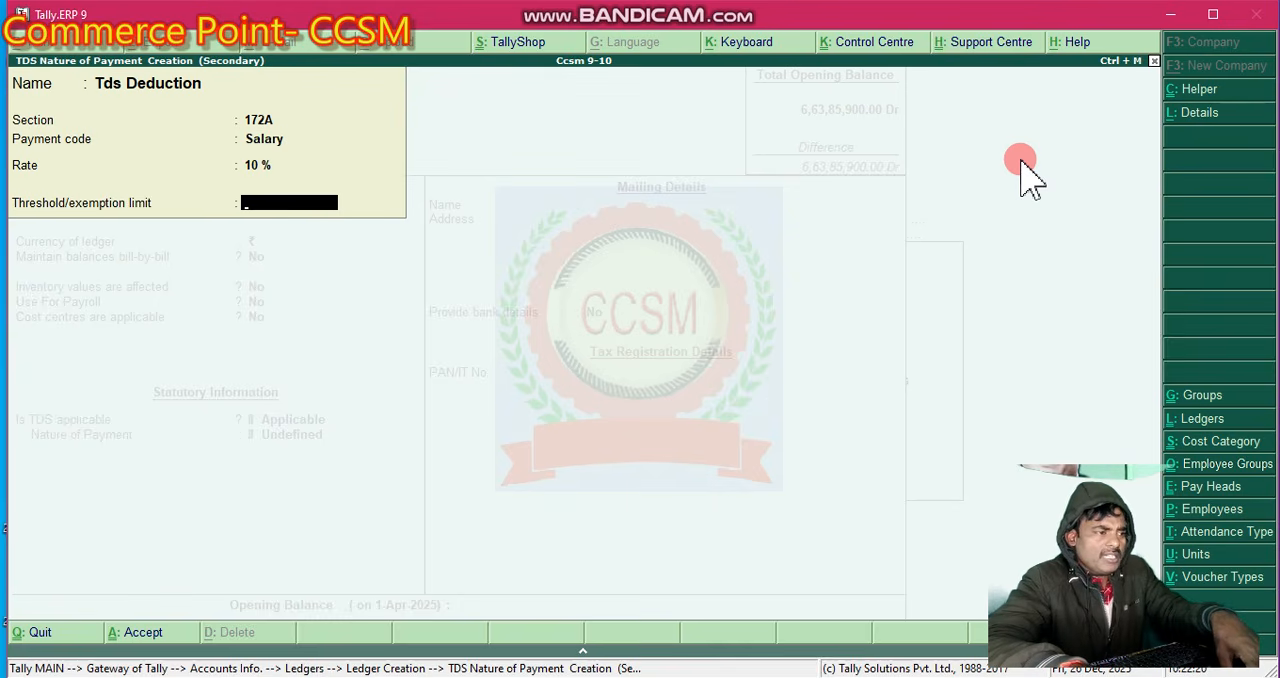
{"action": "key", "text": "Return"}
{"action": "key", "text": "Return"}
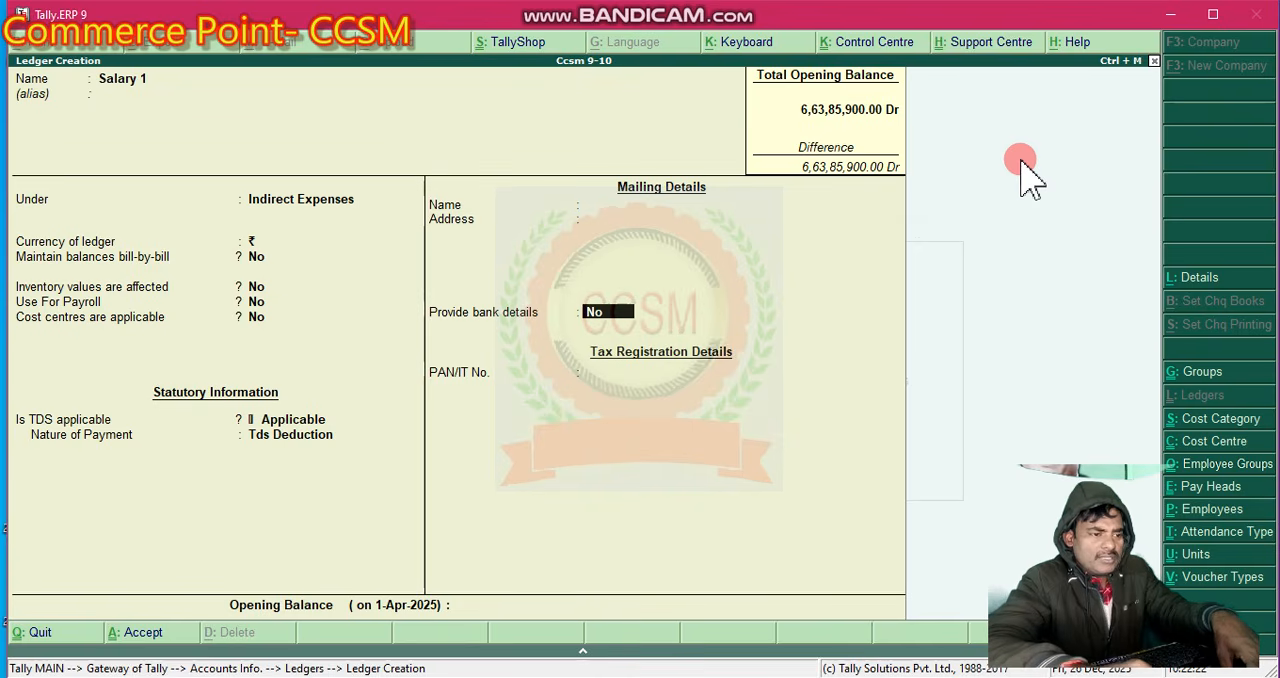
- Keep bank details at No, leave the PAN blank and save the Salary 1 ledger
{"action": "key", "text": "Return"}
{"action": "key", "text": "Return"}
{"action": "key", "text": "Return"}
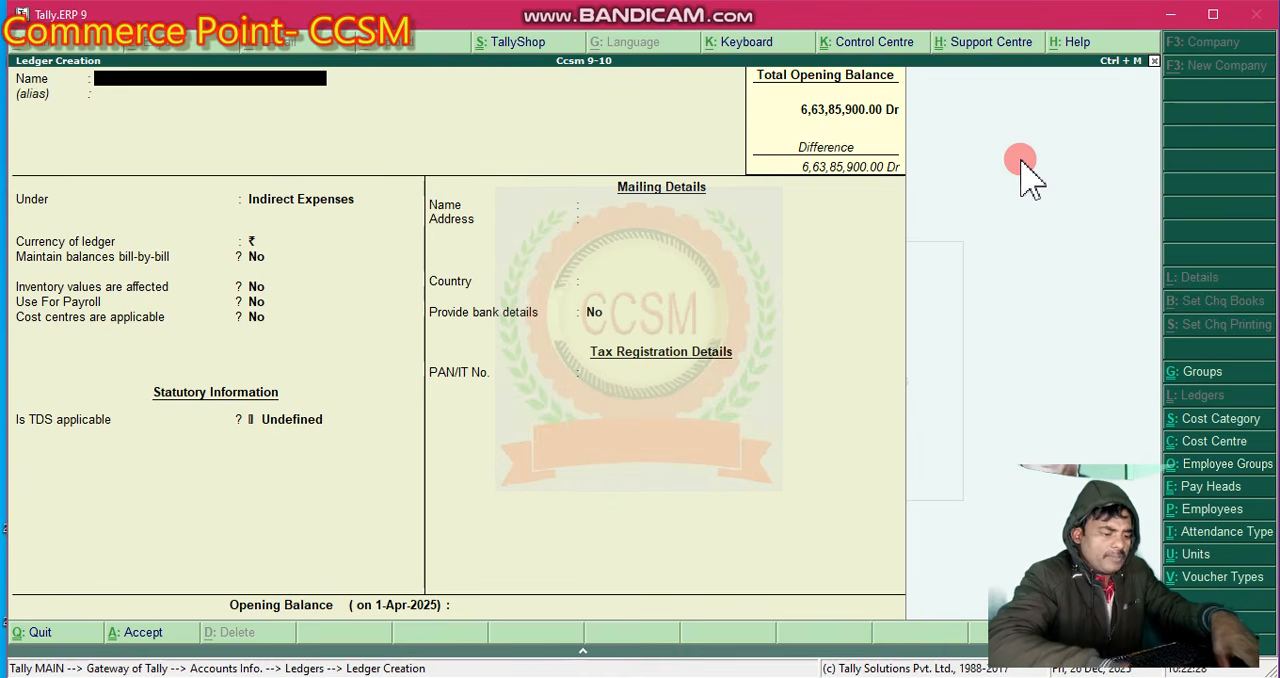
- Name the new ledger "Tds on Salary" and leave its alias blank
{"action": "type", "text": "Tds"}
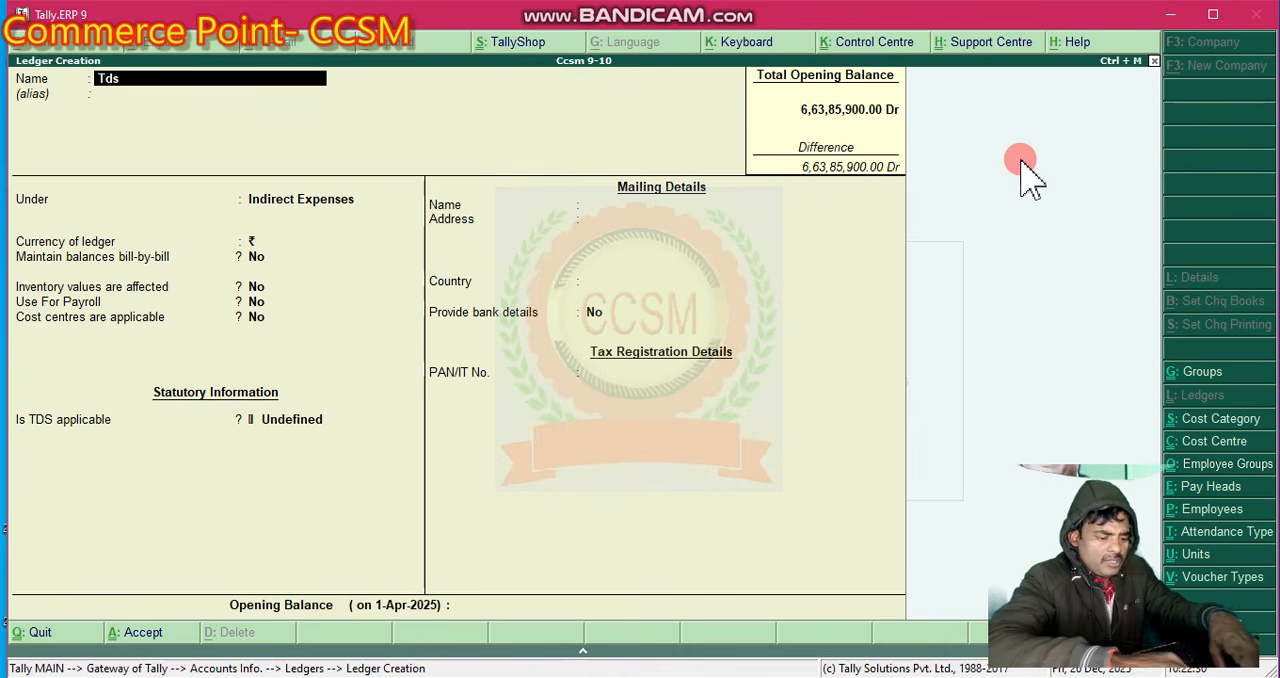
{"action": "type", "text": " on Sa"}
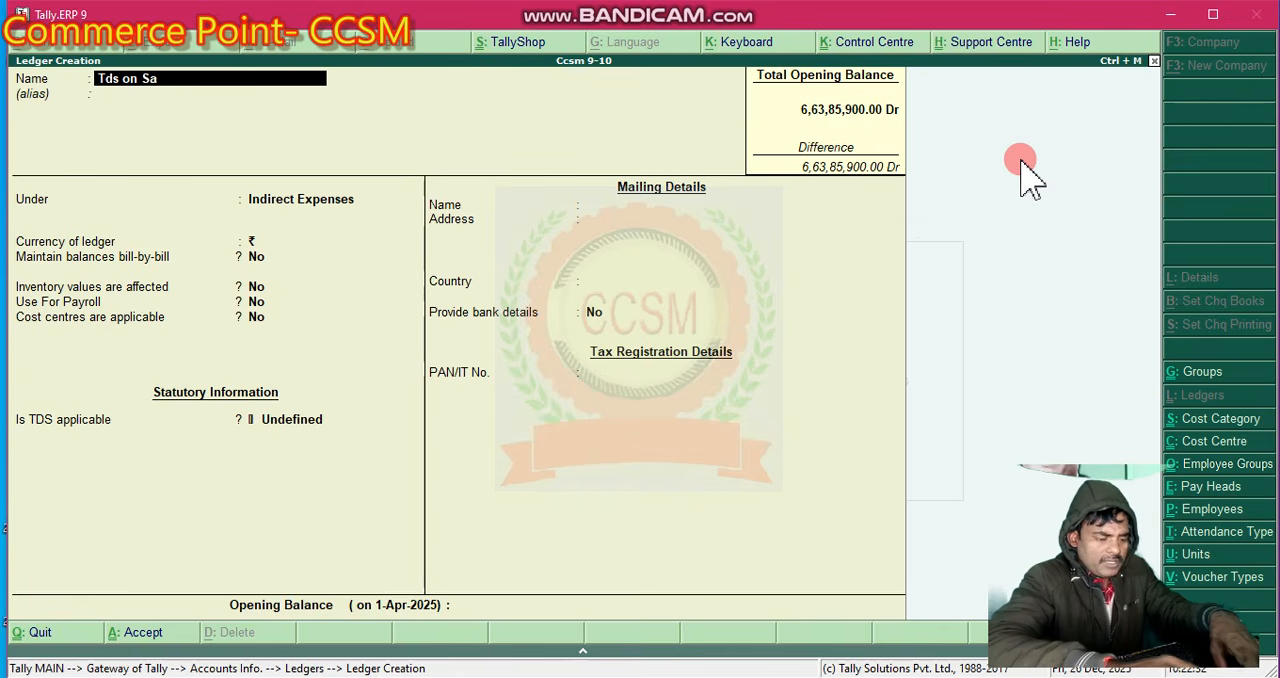
{"action": "type", "text": "lary"}
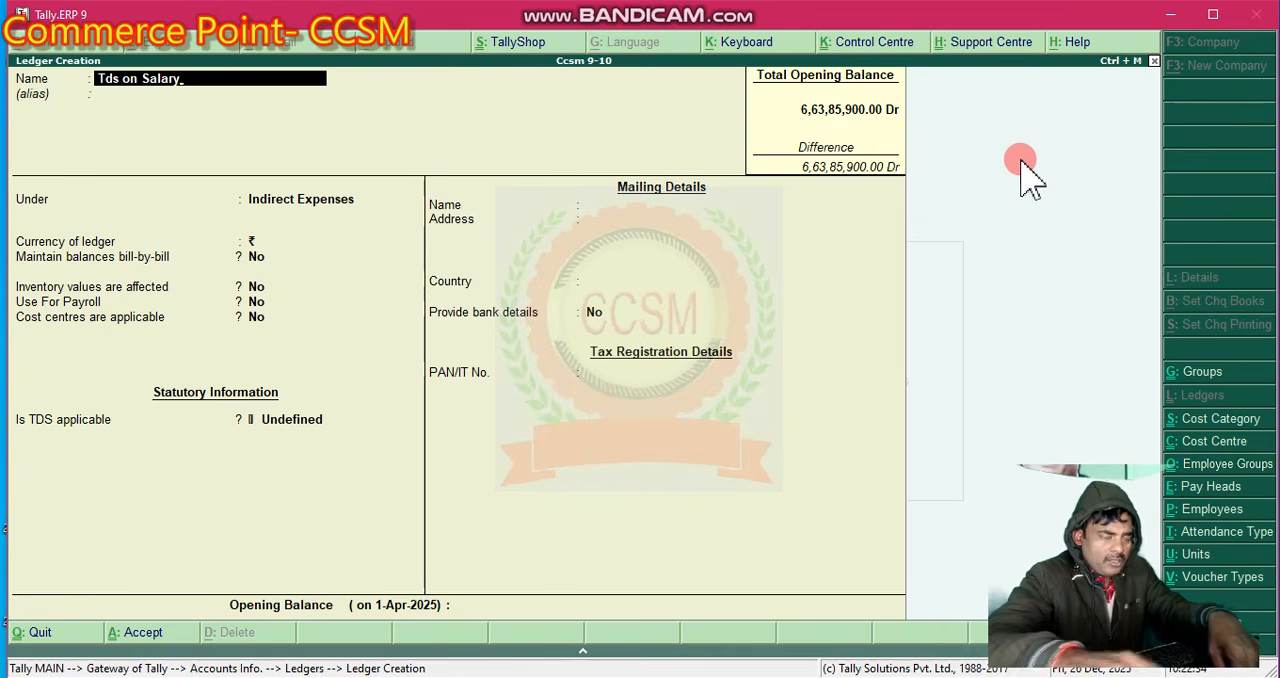
{"action": "key", "text": "Return"}
{"action": "key", "text": "Return"}
- Place the Tds on Salary ledger under the Duties & Taxes group
{"action": "type", "text": "D"}
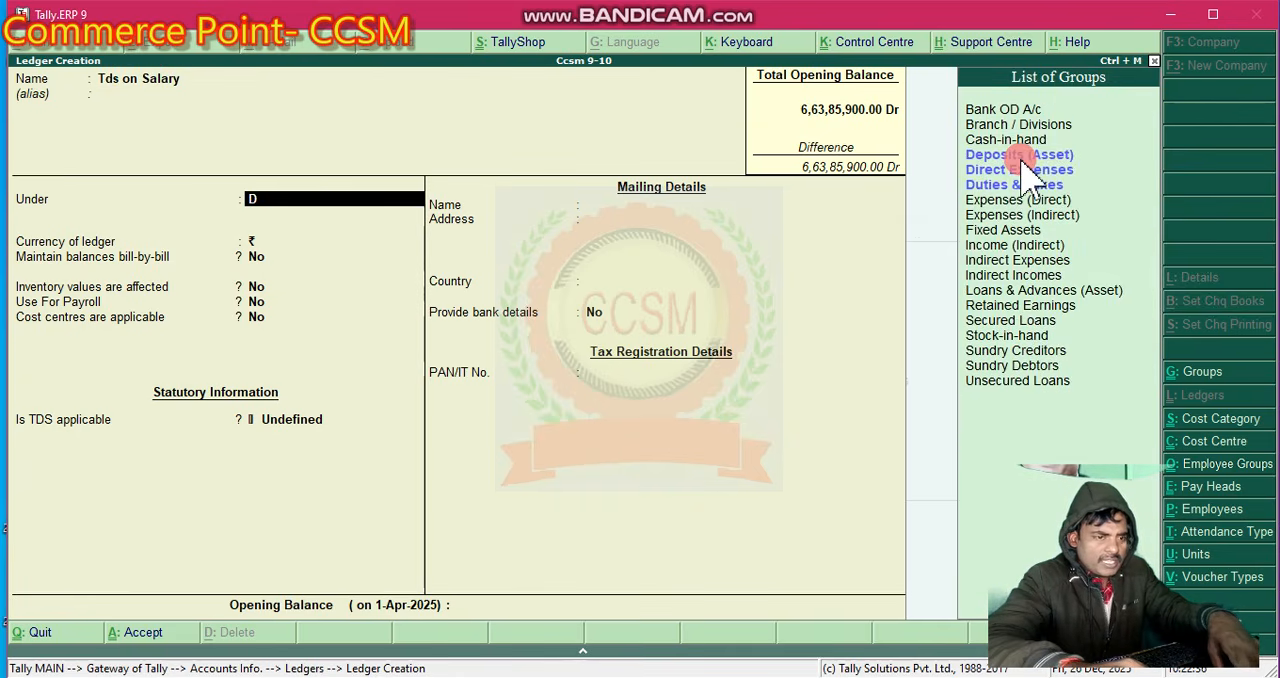
{"action": "key", "text": "Down"}
{"action": "key", "text": "Down"}
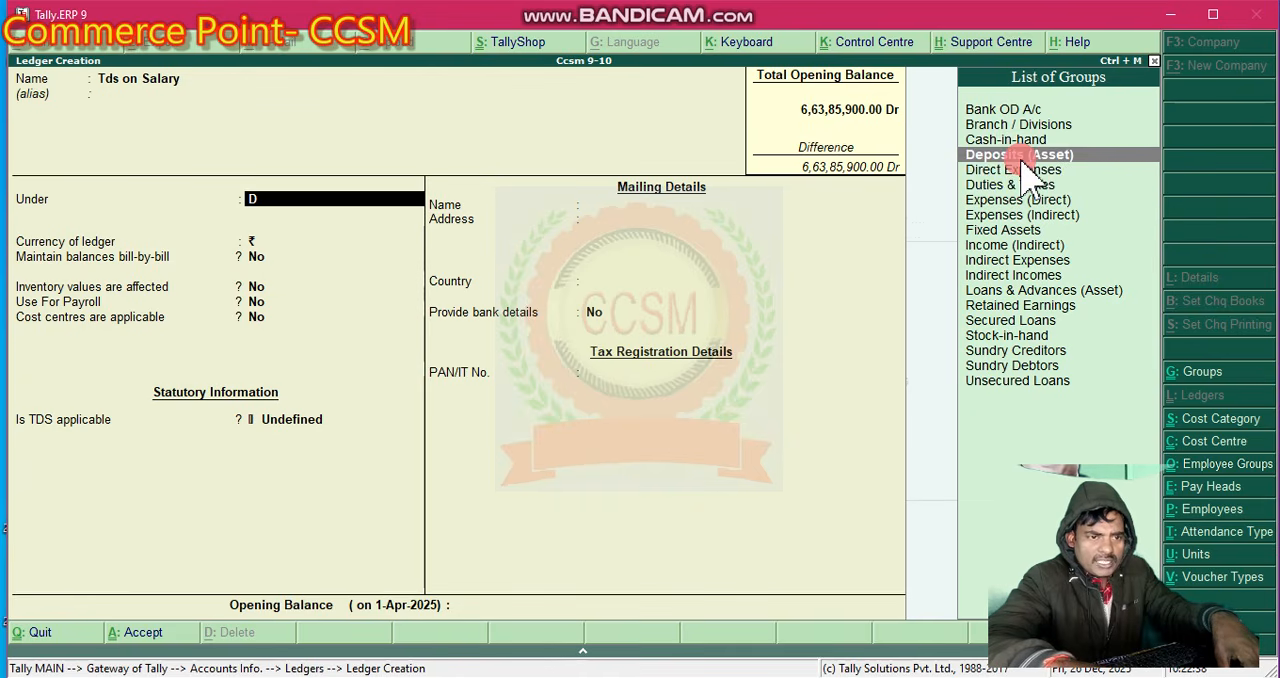
{"action": "key", "text": "Down"}
{"action": "key", "text": "Return"}
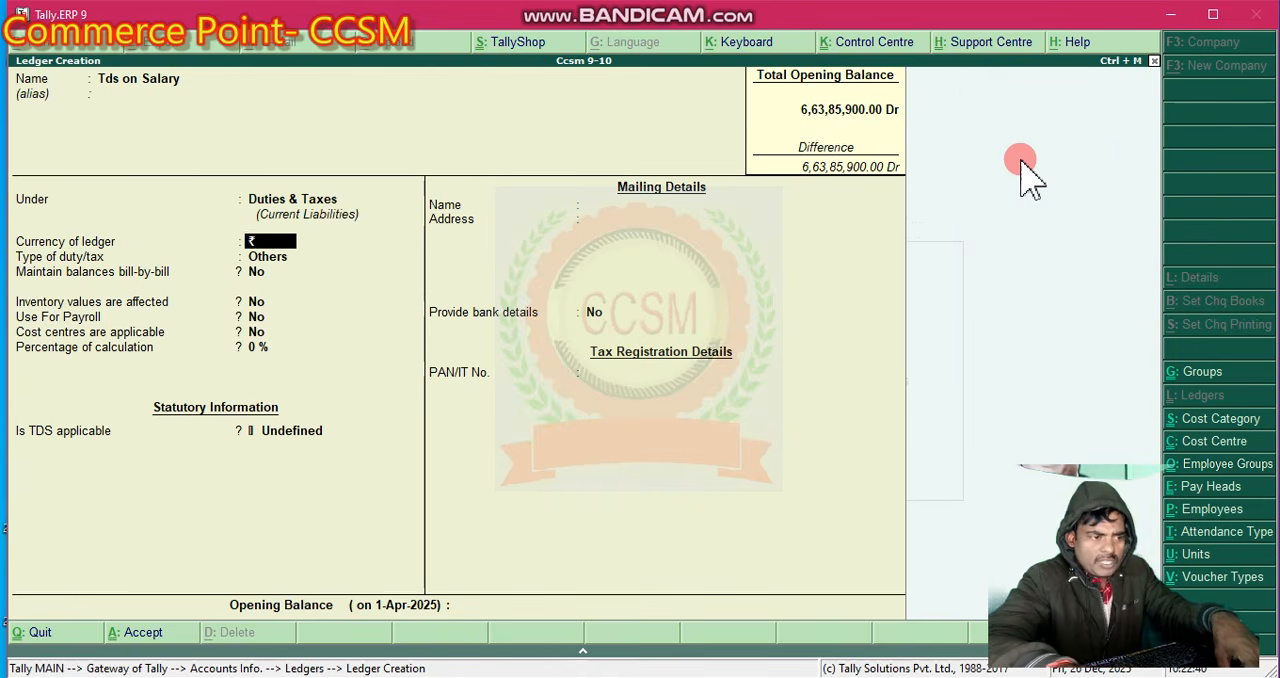
- Set the ledger's type of duty/tax to TDS and its nature of payment to Tds Deduction
{"action": "key", "text": "Return"}
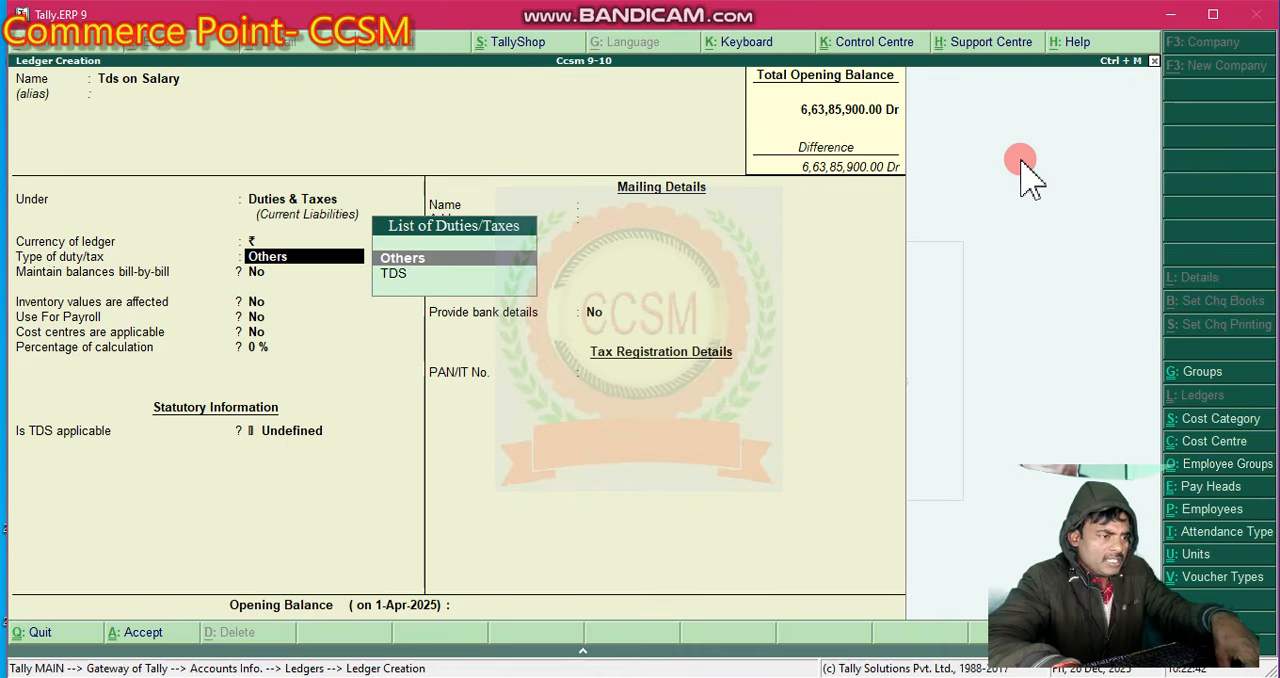
{"action": "key", "text": "Down"}
{"action": "key", "text": "Return"}
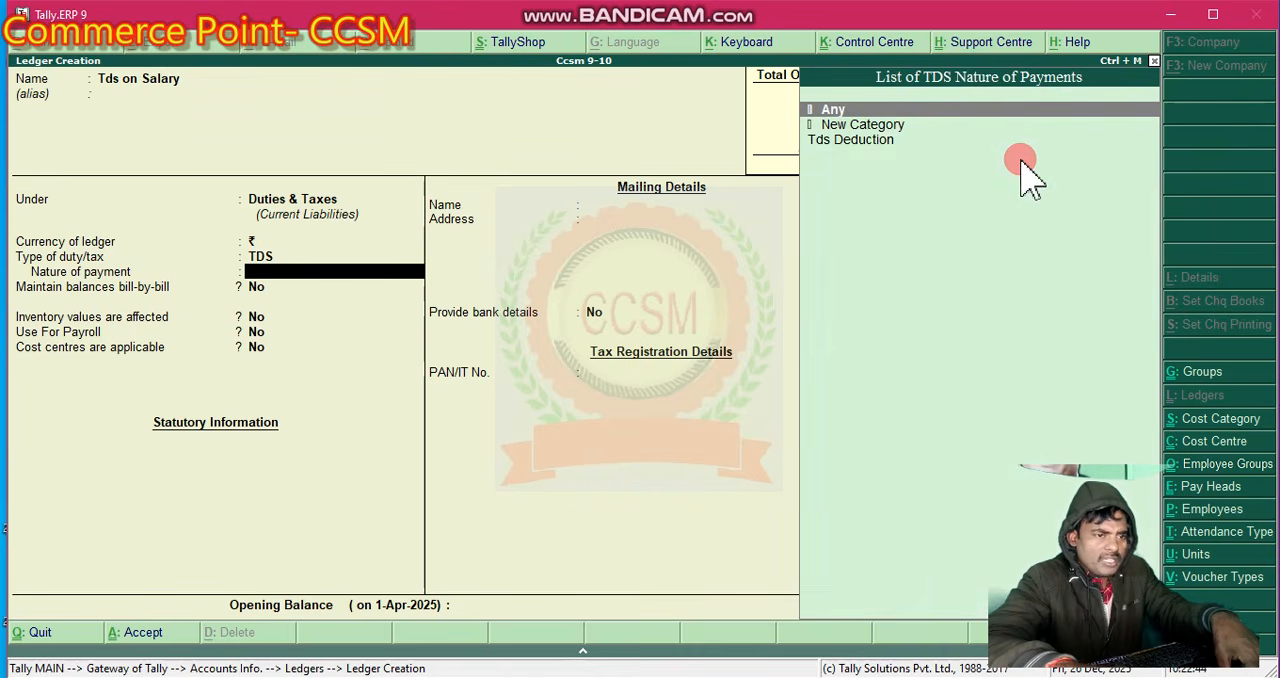
{"action": "key", "text": "Down"}
{"action": "key", "text": "Down"}
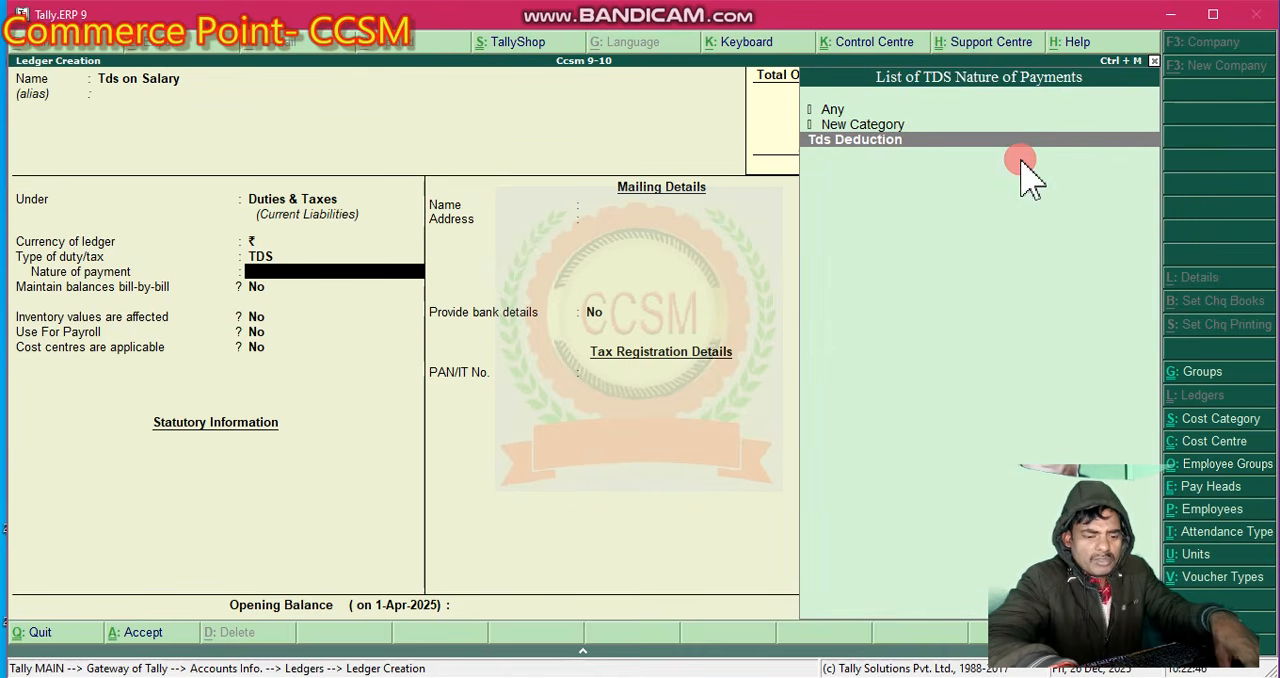
{"action": "key", "text": "Return"}
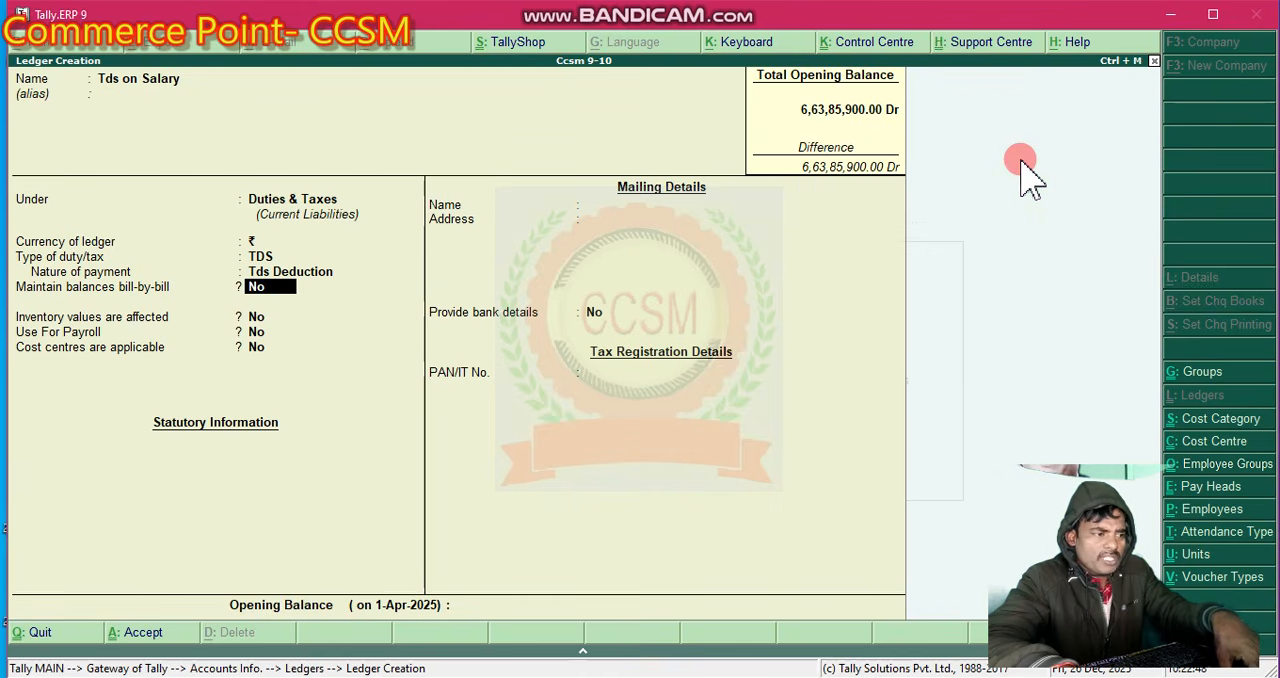
- Keep bill-by-bill balances, inventory values, payroll use and cost centres at No, and save the Tds on Salary ledger
{"action": "key", "text": "Return"}
{"action": "key", "text": "Return"}
{"action": "key", "text": "Return"}
{"action": "key", "text": "Return"}
{"action": "key", "text": "Return"}
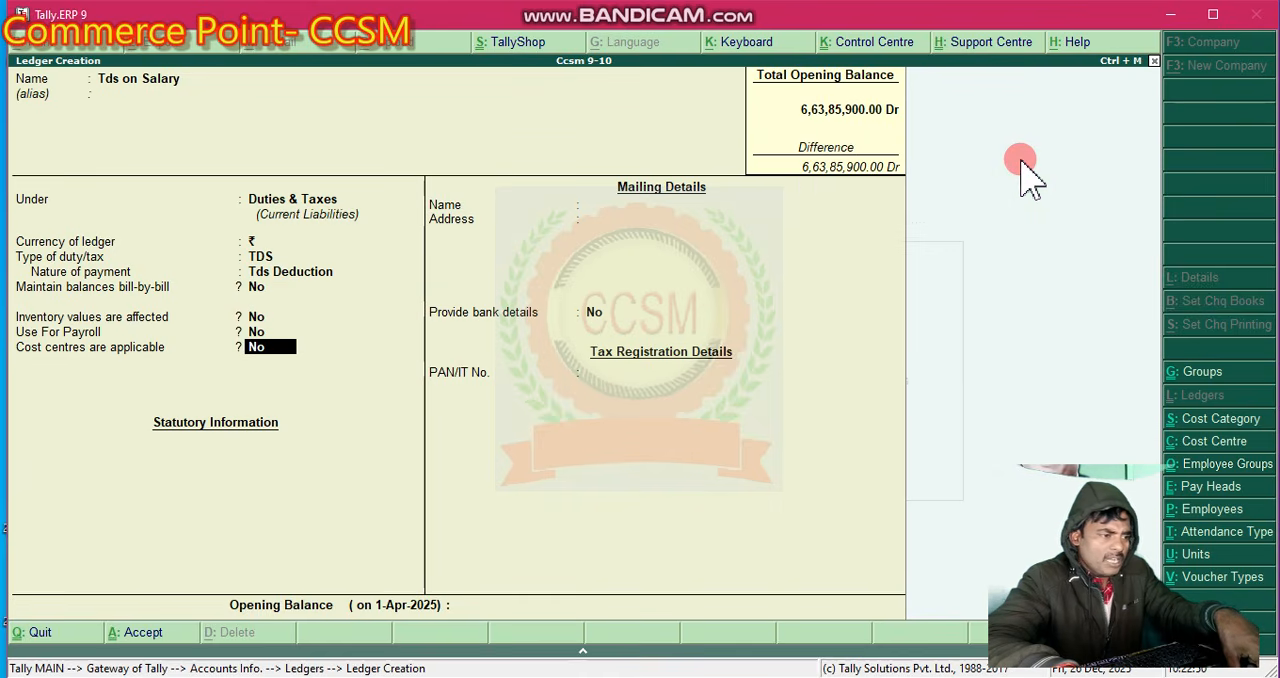
{"action": "key", "text": "Return"}
{"action": "key", "text": "Return"}
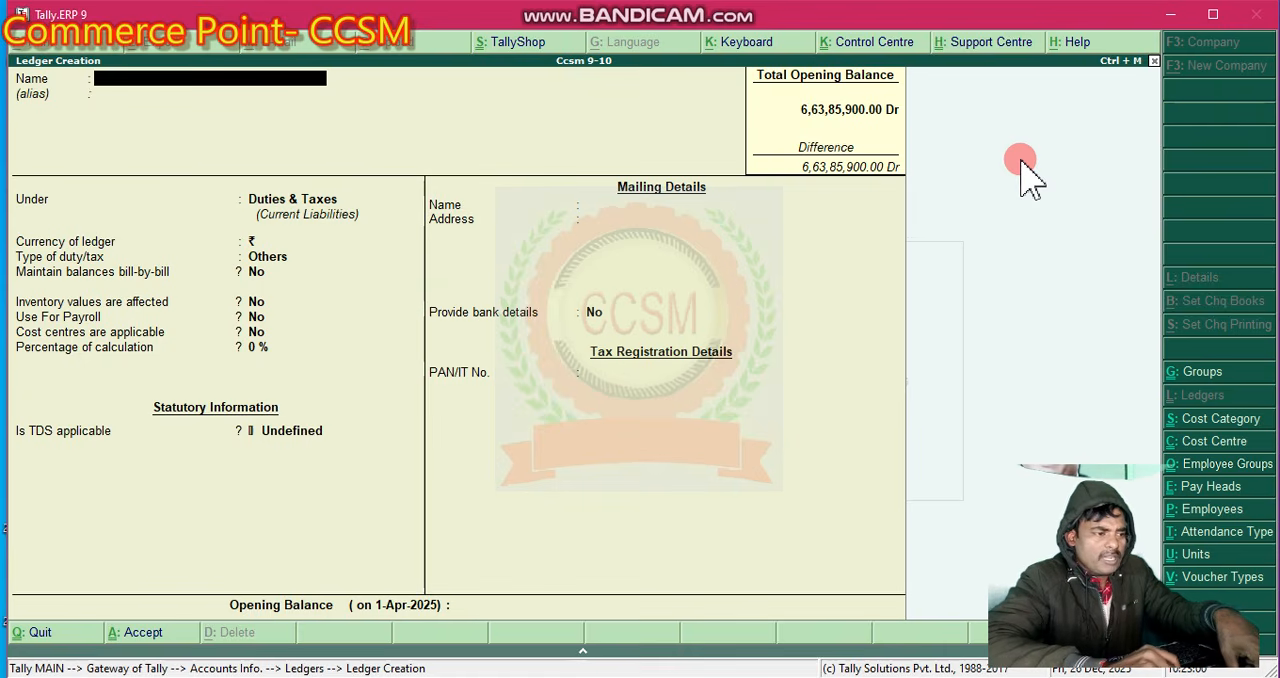
- Enter the employee's full name as the new ledger's name and leave its alias blank
{"action": "type", "text": "Sanja"}
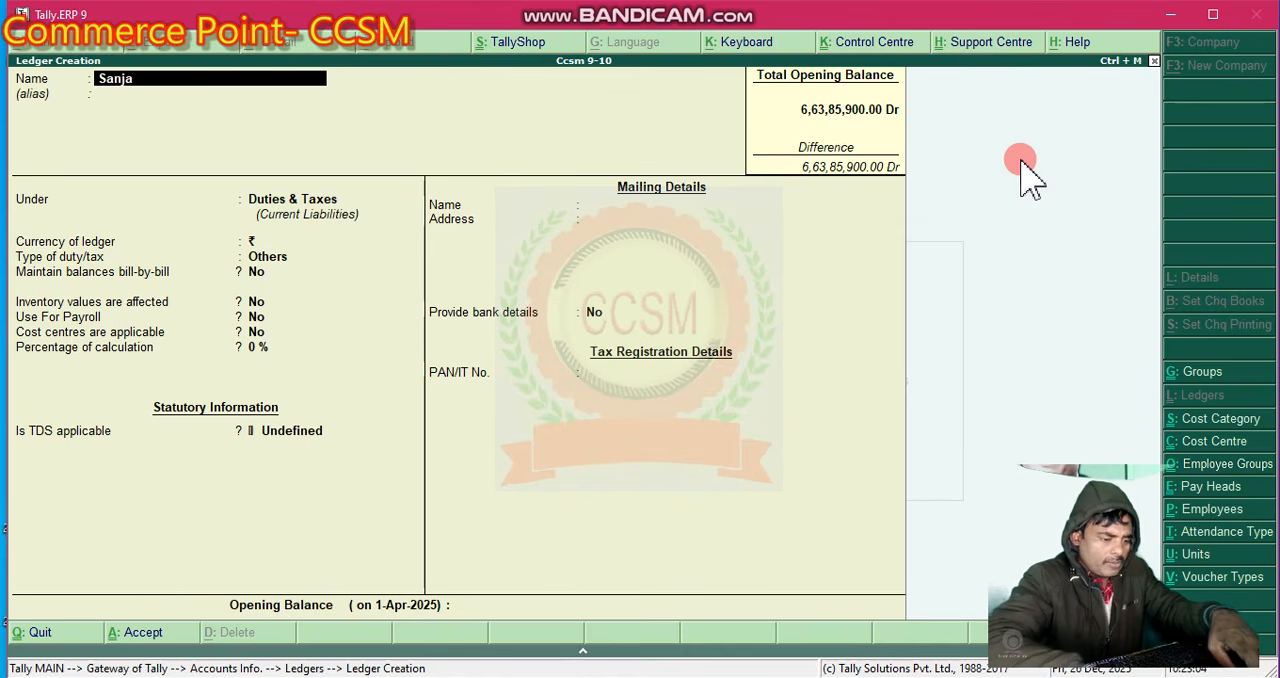
{"action": "type", "text": "y "}
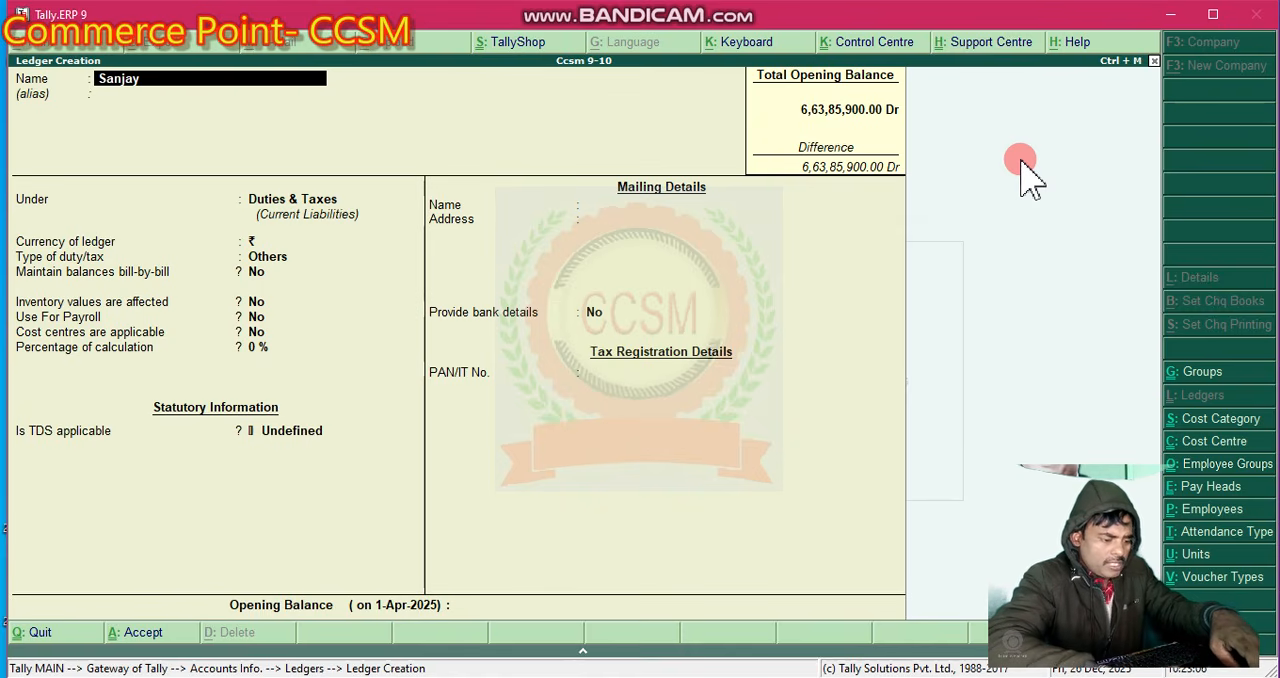
{"action": "type", "text": "Gup"}
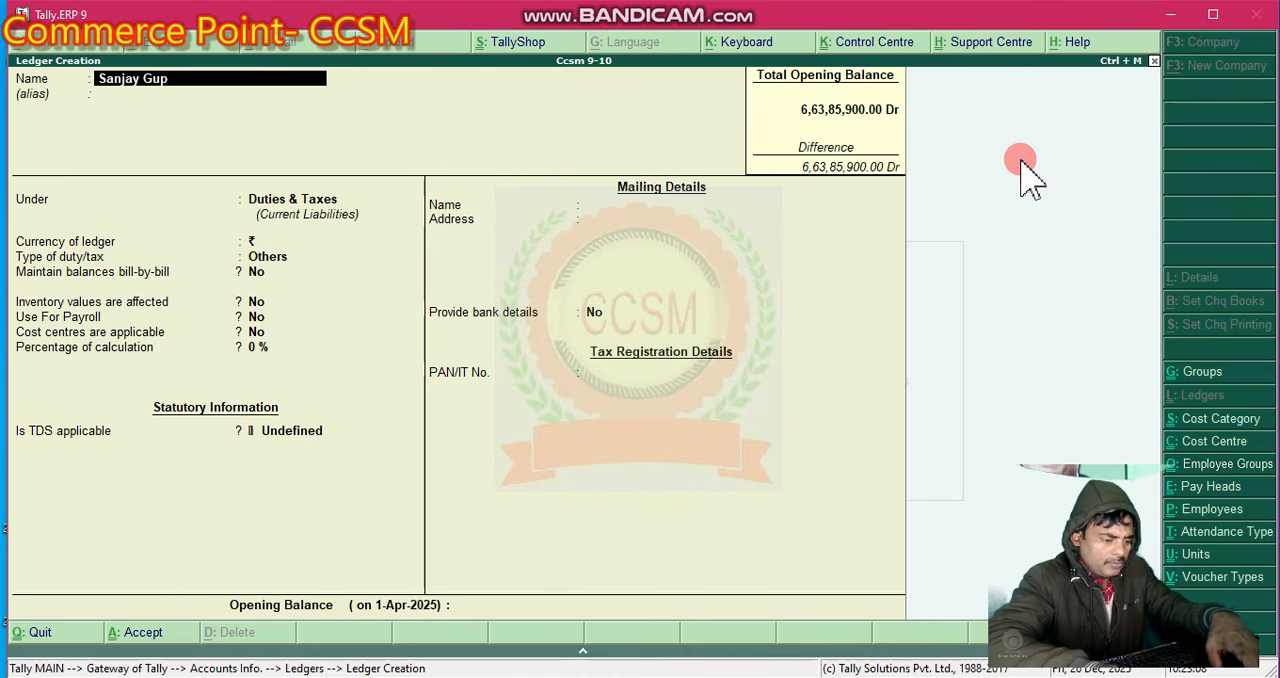
{"action": "type", "text": "ta"}
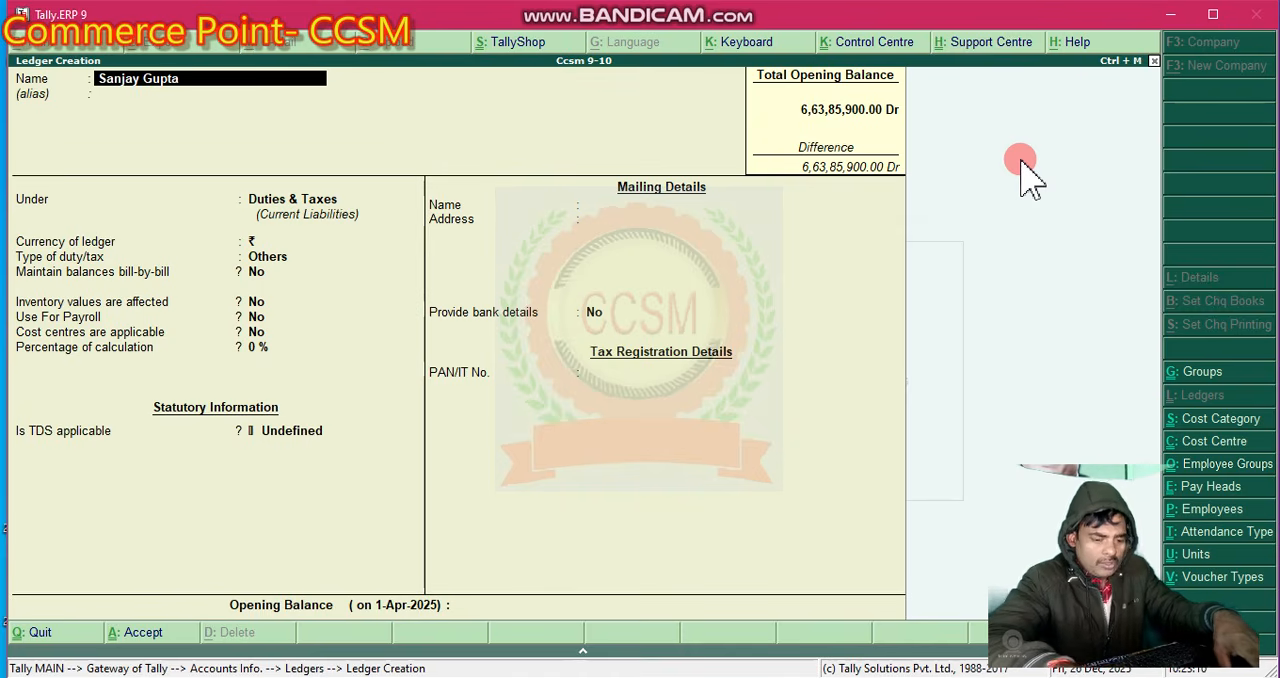
{"action": "key", "text": "Return"}
{"action": "key", "text": "Return"}
- Place the employee's ledger under the Sundry Creditors group
{"action": "key", "text": "Down"}
{"action": "key", "text": "Down"}
{"action": "key", "text": "Down"}
{"action": "key", "text": "Down"}
{"action": "key", "text": "Up"}
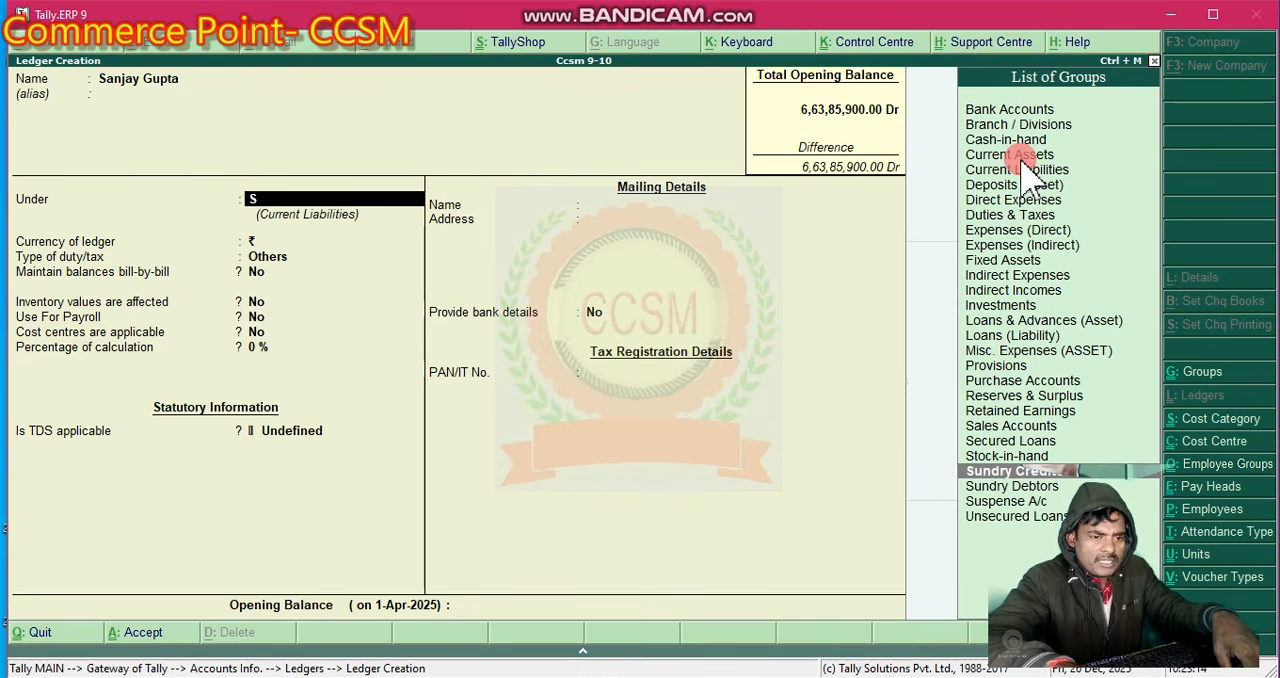
{"action": "key", "text": "Return"}
{"action": "key", "text": "Return"}
{"action": "key", "text": "Return"}
{"action": "key", "text": "Return"}
{"action": "key", "text": "Return"}
{"action": "key", "text": "Return"}
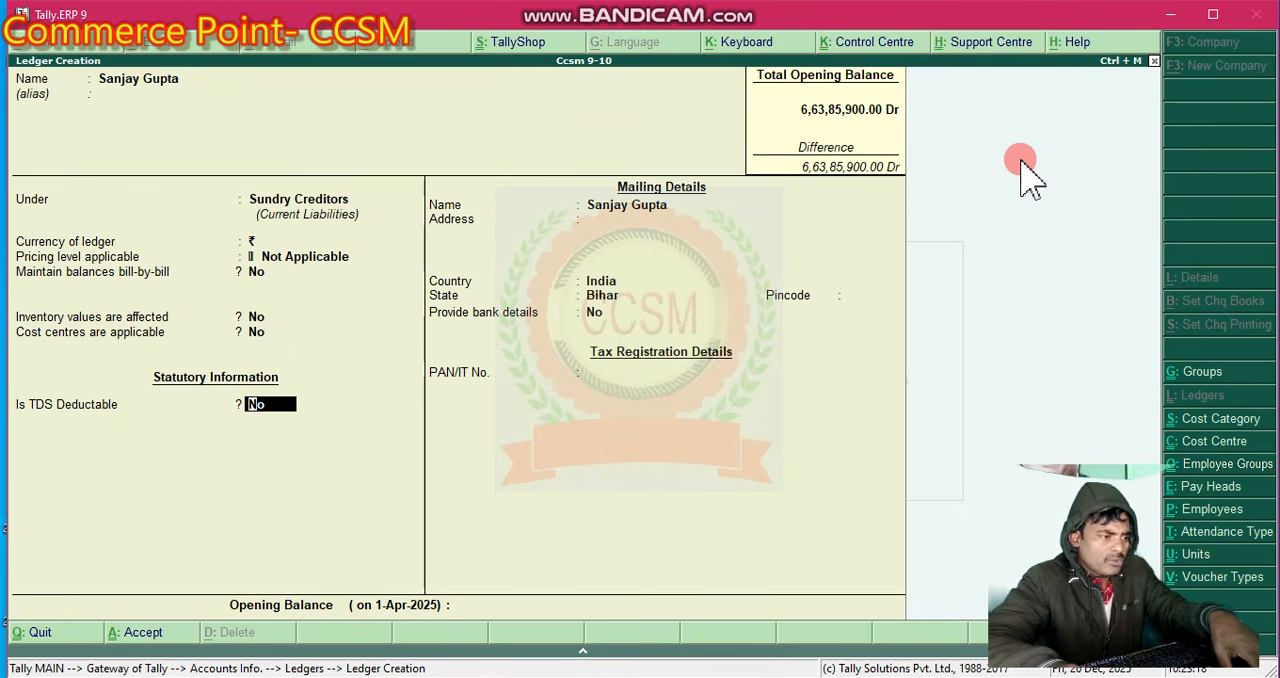
- Keep the general ledger options at their defaults and set TDS deductable to Yes for the employee's ledger
{"action": "key", "text": "BackSpace"}
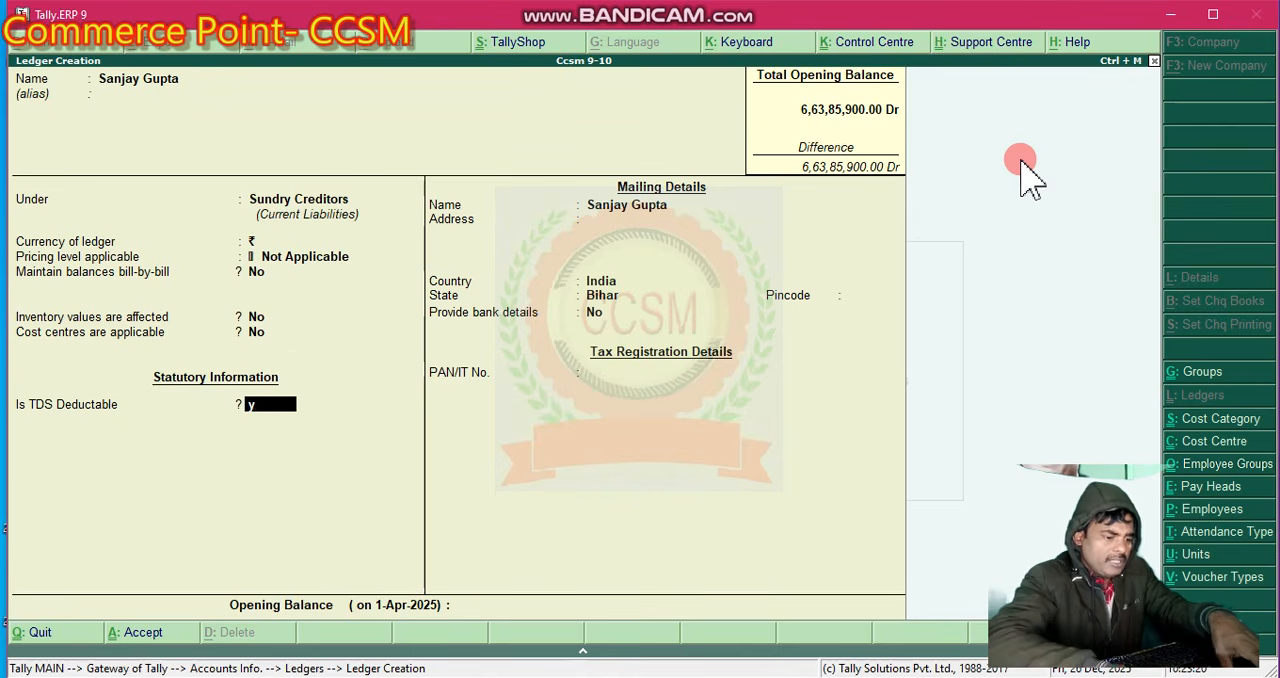
{"action": "type", "text": "y"}
{"action": "key", "text": "Return"}
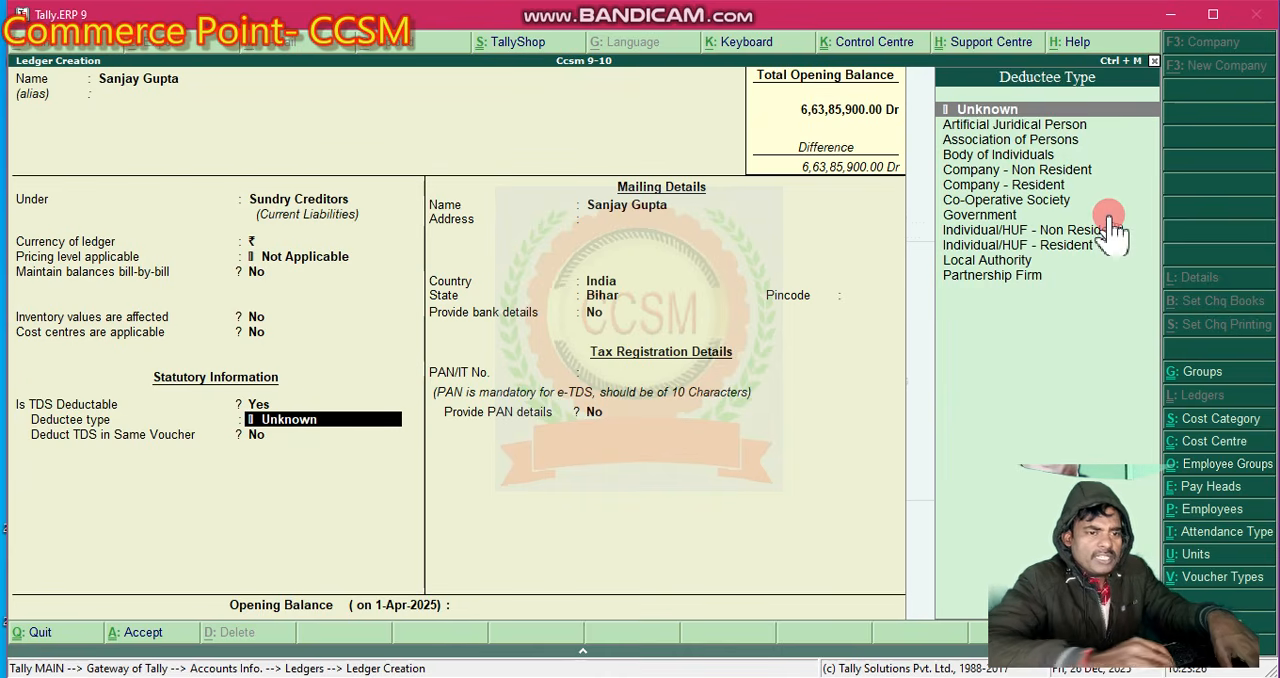
- Set the deductee type to Body of Individuals, with TDS deduction in the same voucher at Yes
{"action": "key", "text": "Down"}
{"action": "key", "text": "Down"}
{"action": "key", "text": "Down"}
{"action": "key", "text": "Down"}
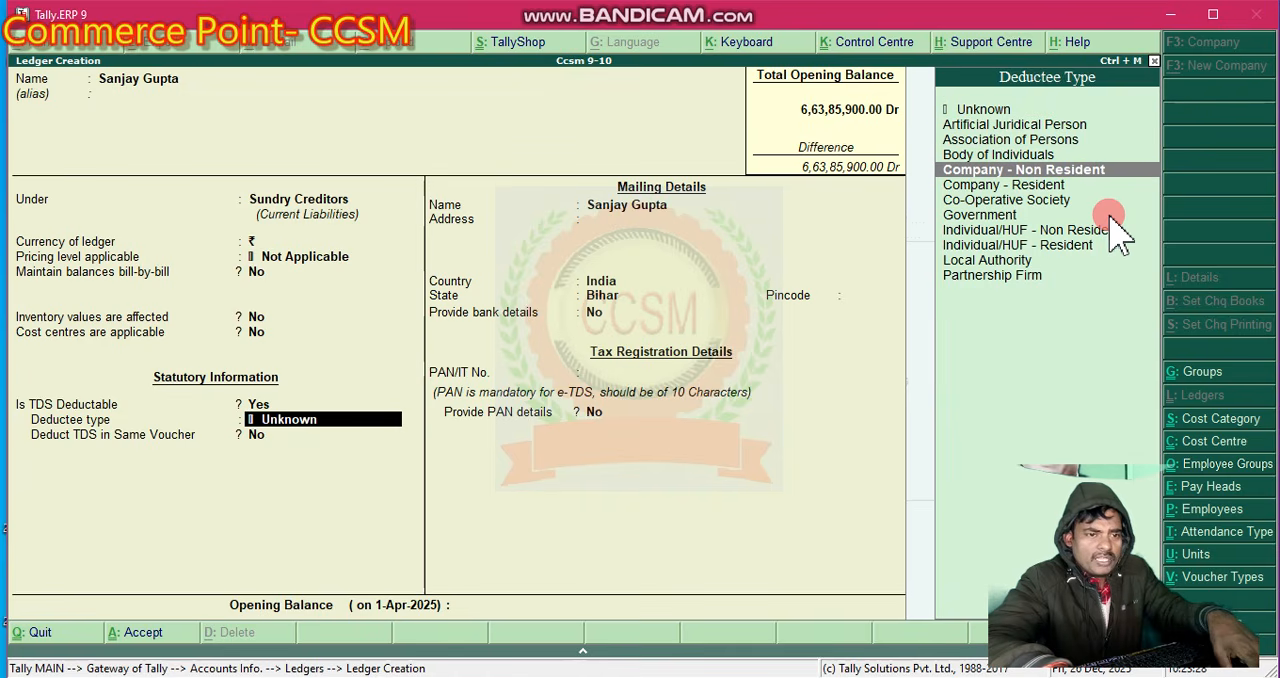
{"action": "key", "text": "Up"}
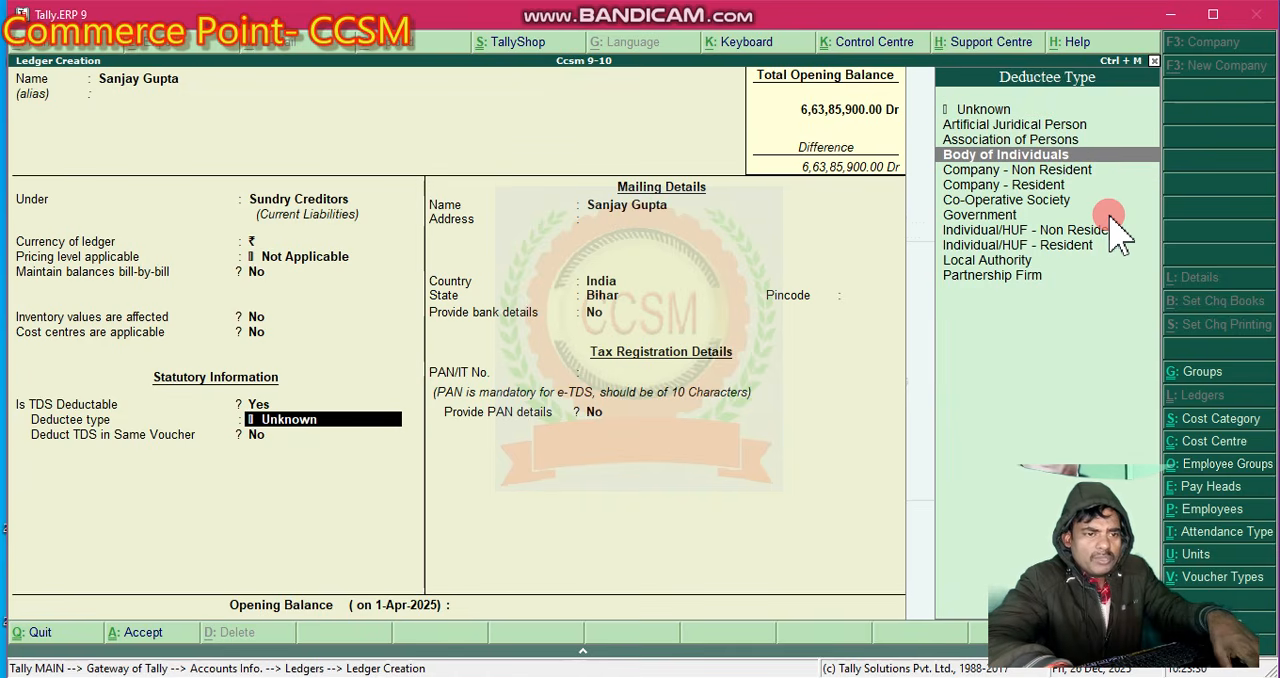
{"action": "key", "text": "Return"}
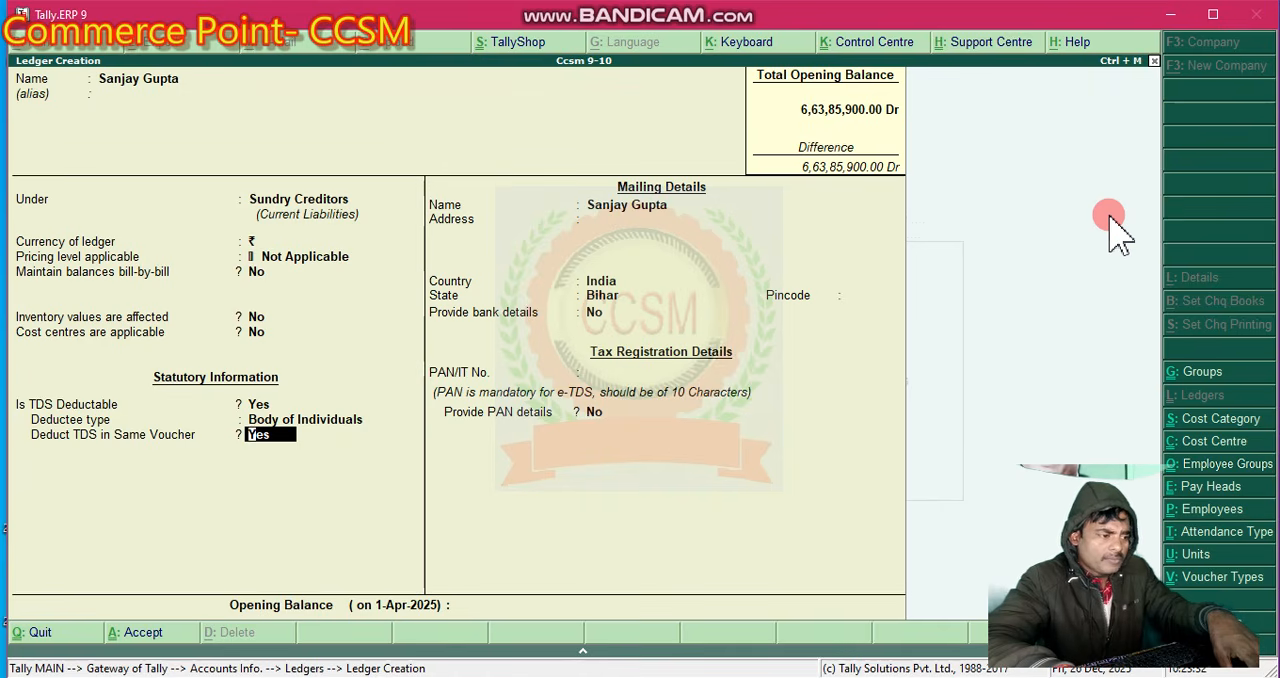
{"action": "key", "text": "Return"}
{"action": "key", "text": "Return"}
{"action": "key", "text": "Return"}
{"action": "key", "text": "Return"}
{"action": "key", "text": "Return"}
{"action": "key", "text": "Return"}
{"action": "key", "text": "Return"}
{"action": "key", "text": "Return"}
{"action": "key", "text": "Return"}
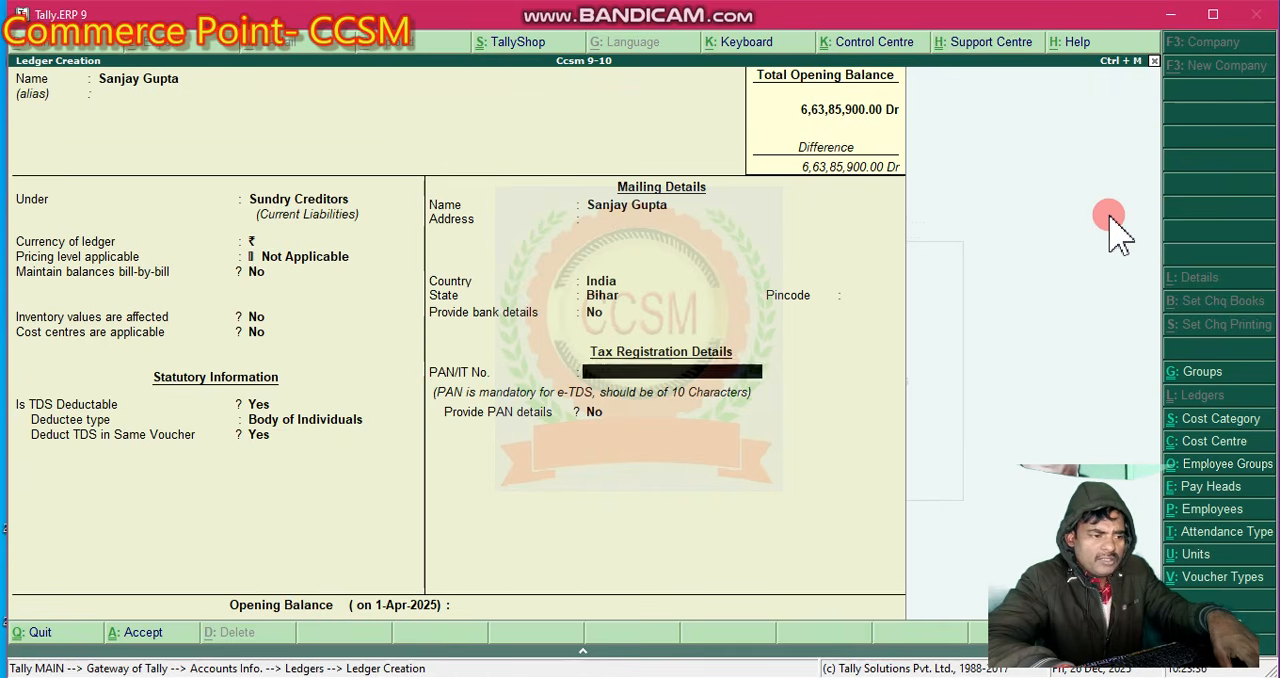
- Keep the employee ledger's mailing details, leave bank details at No and leave the PAN/IT number blank
{"action": "key", "text": "BackSpace"}
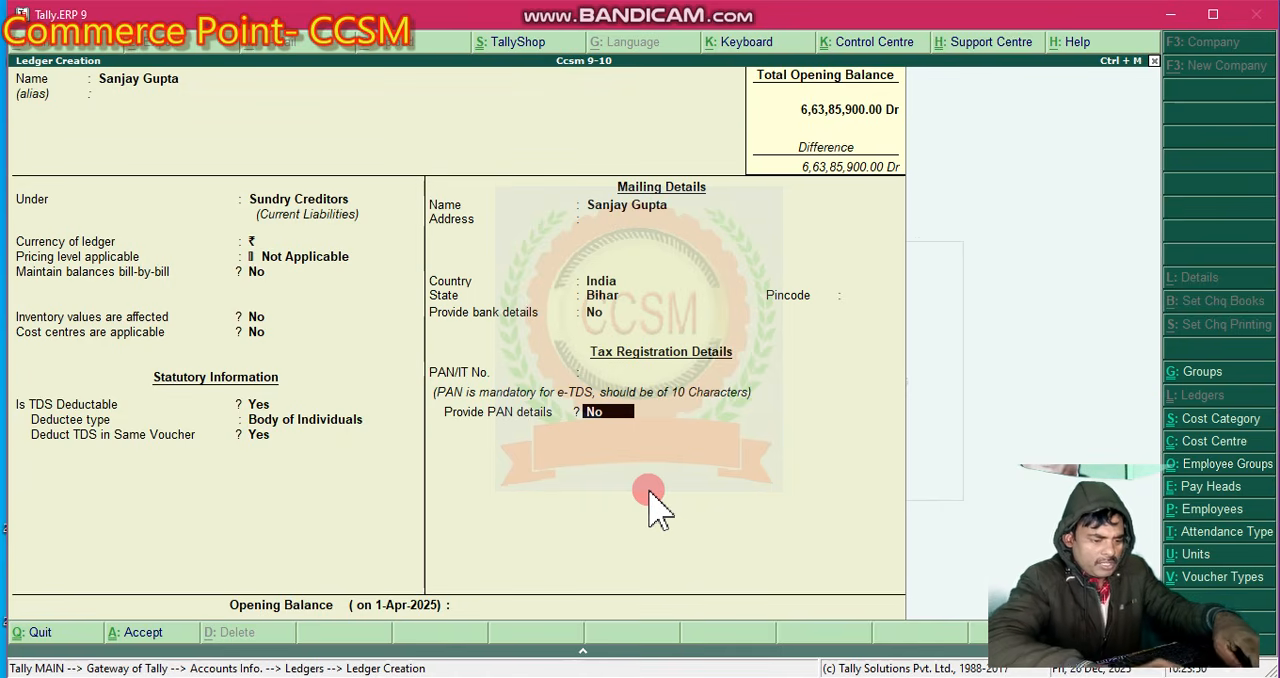
- Set the provide PAN details option to Yes for the employee's ledger
{"action": "key", "text": "t"}
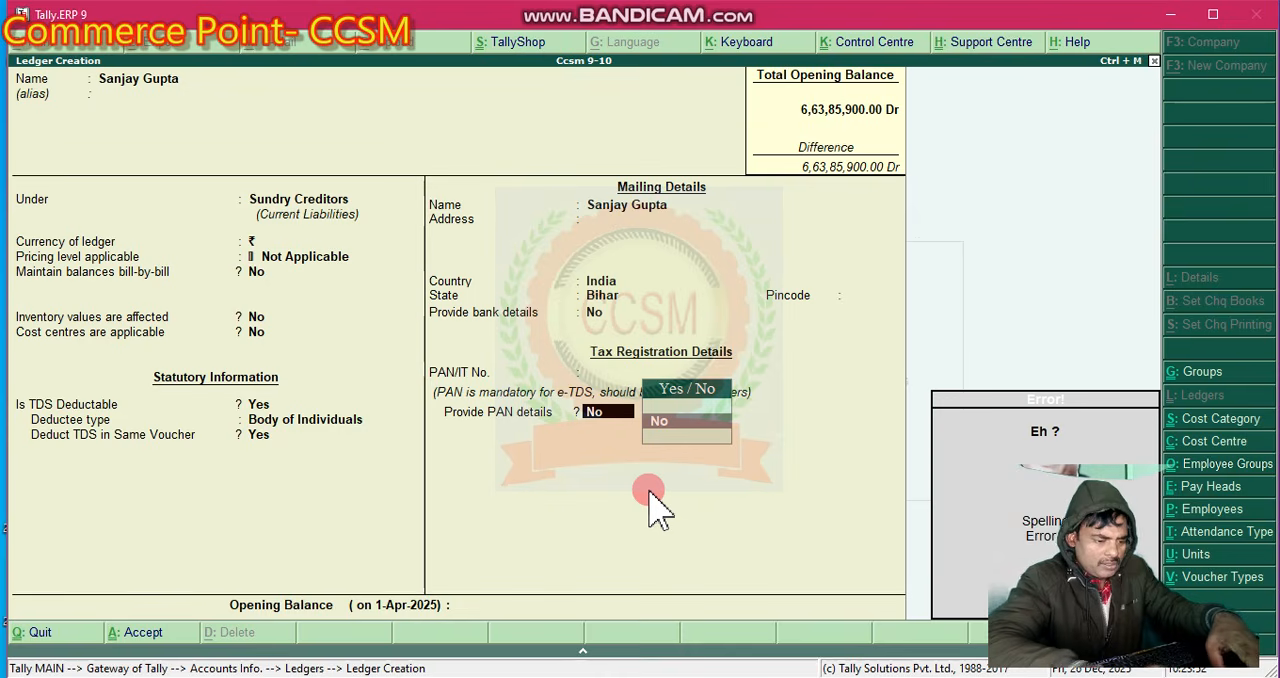
{"action": "key", "text": "BackSpace"}
{"action": "type", "text": "y"}
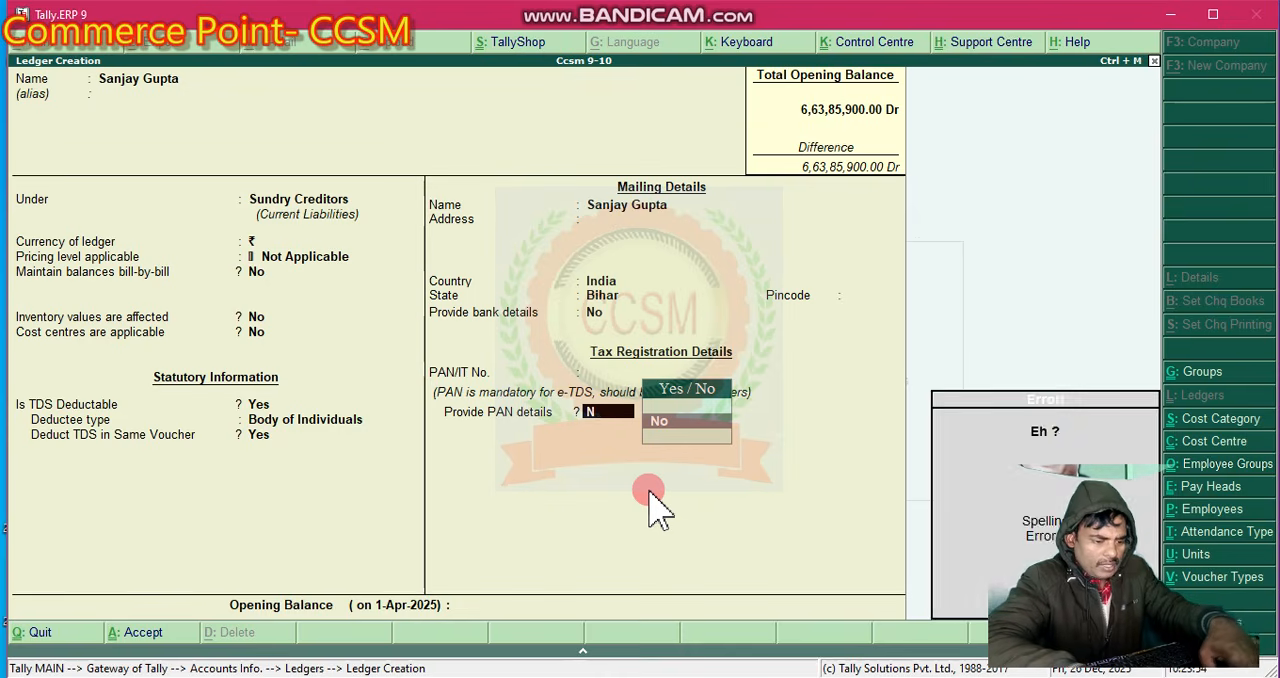
{"action": "type", "text": "o"}
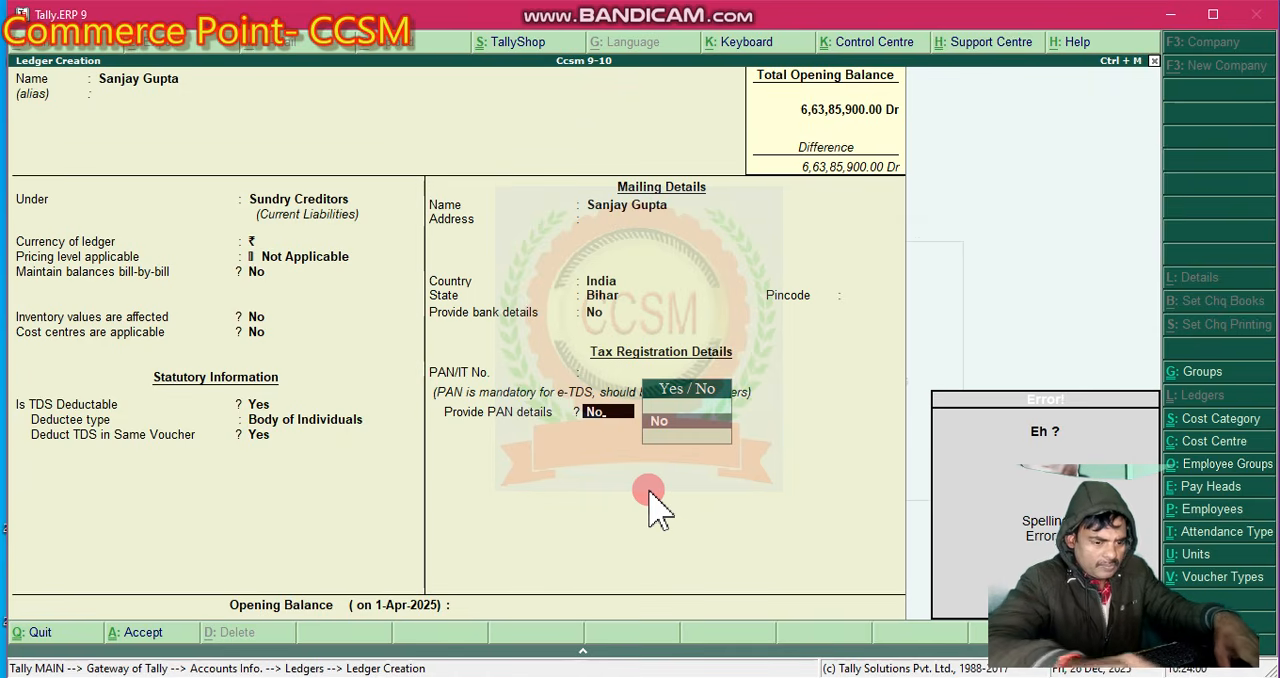
{"action": "key", "text": "BackSpace"}
{"action": "key", "text": "BackSpace"}
{"action": "type", "text": "y"}
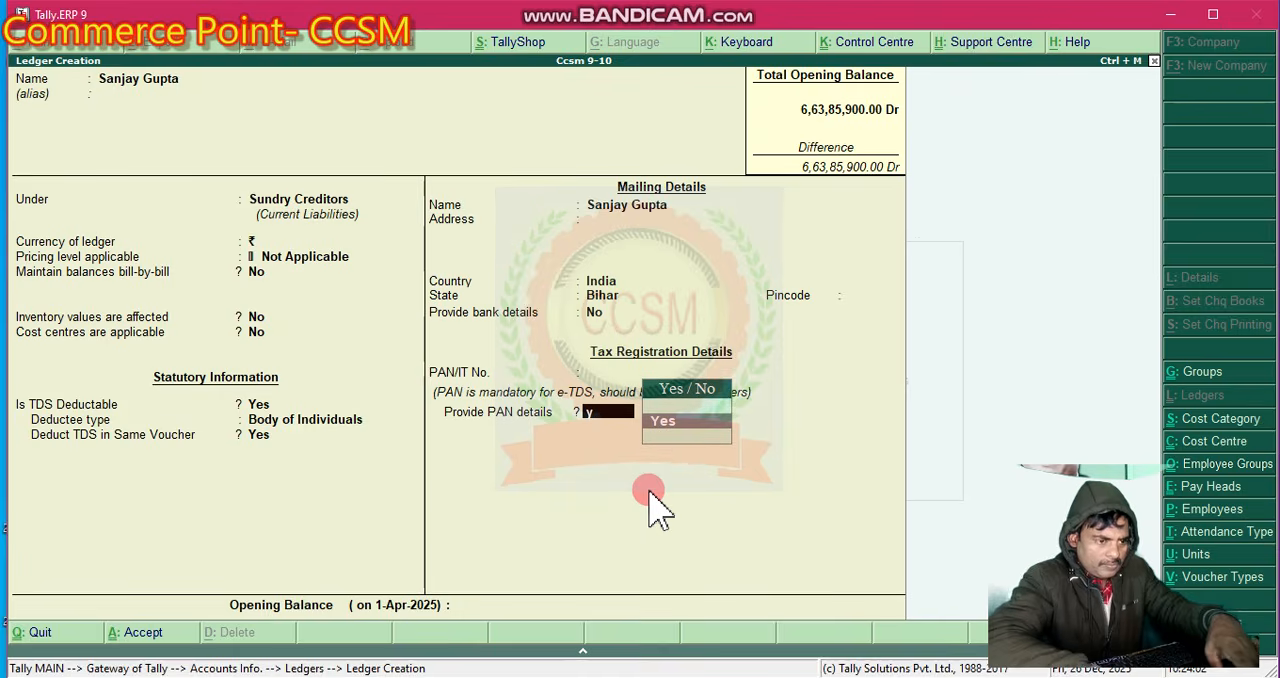
{"action": "key", "text": "Return"}
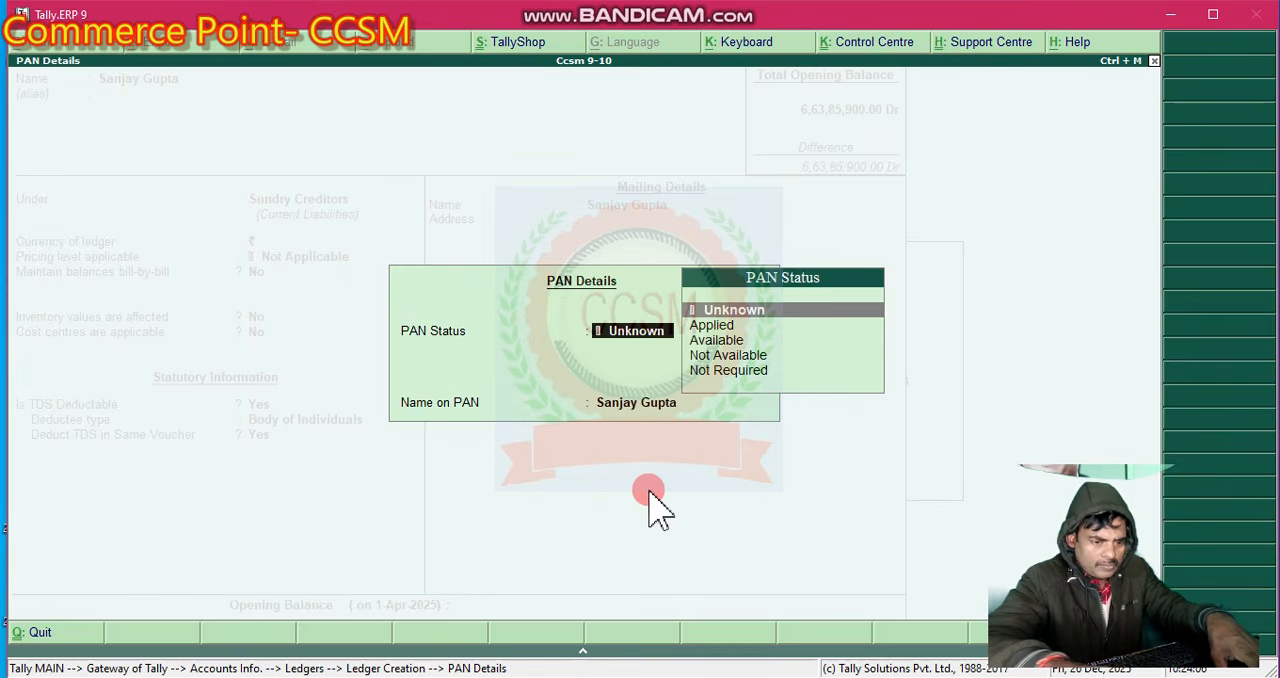
- Set the PAN status to Available and keep the employee's name as the name on PAN
{"action": "key", "text": "Down"}
{"action": "key", "text": "Down"}
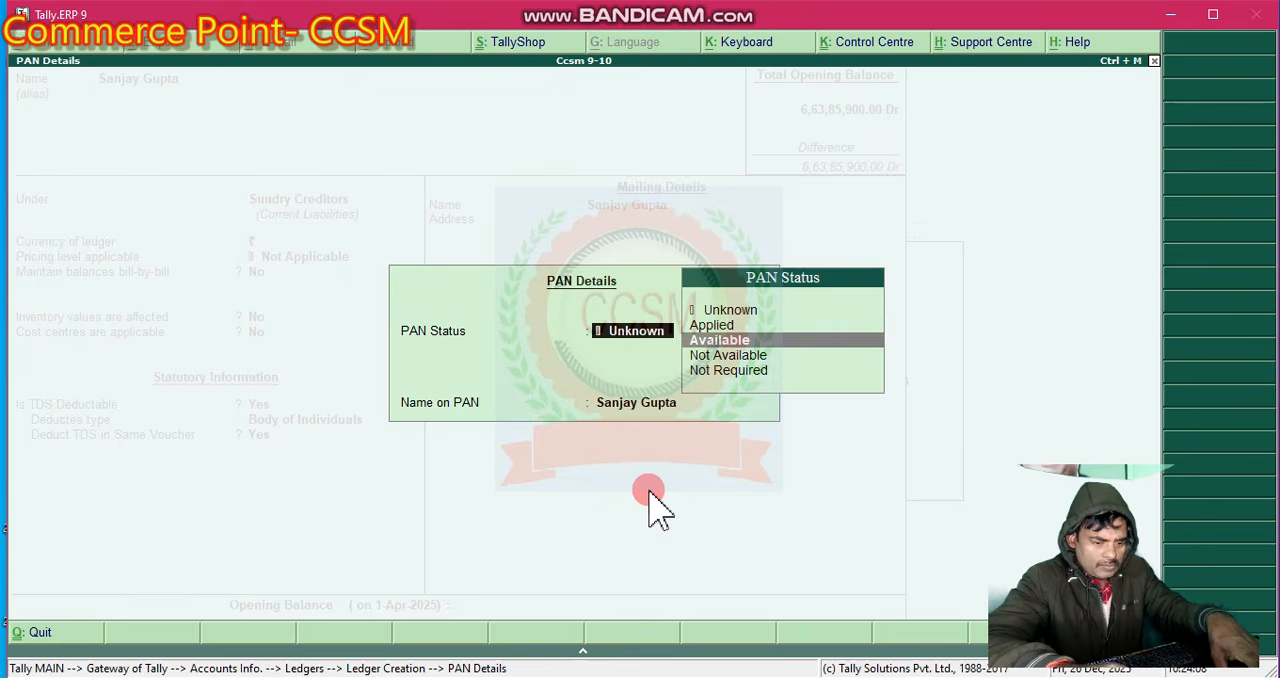
{"action": "key", "text": "Return"}
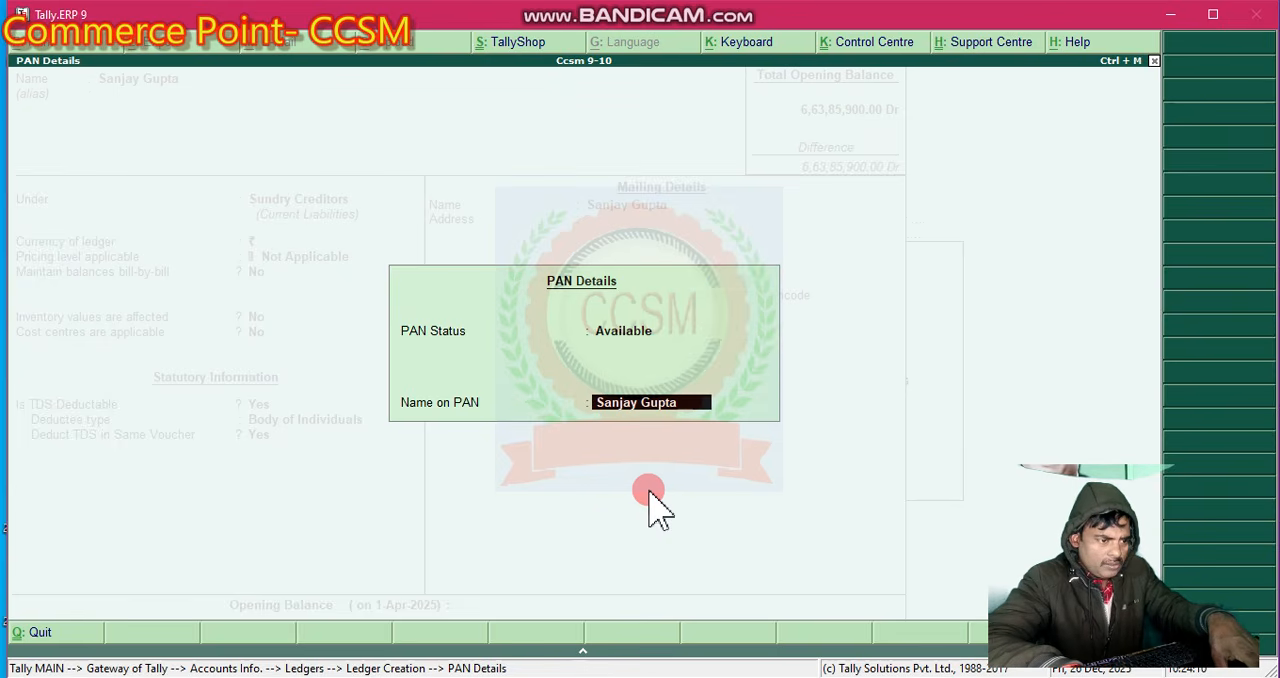
{"action": "key", "text": "Return"}
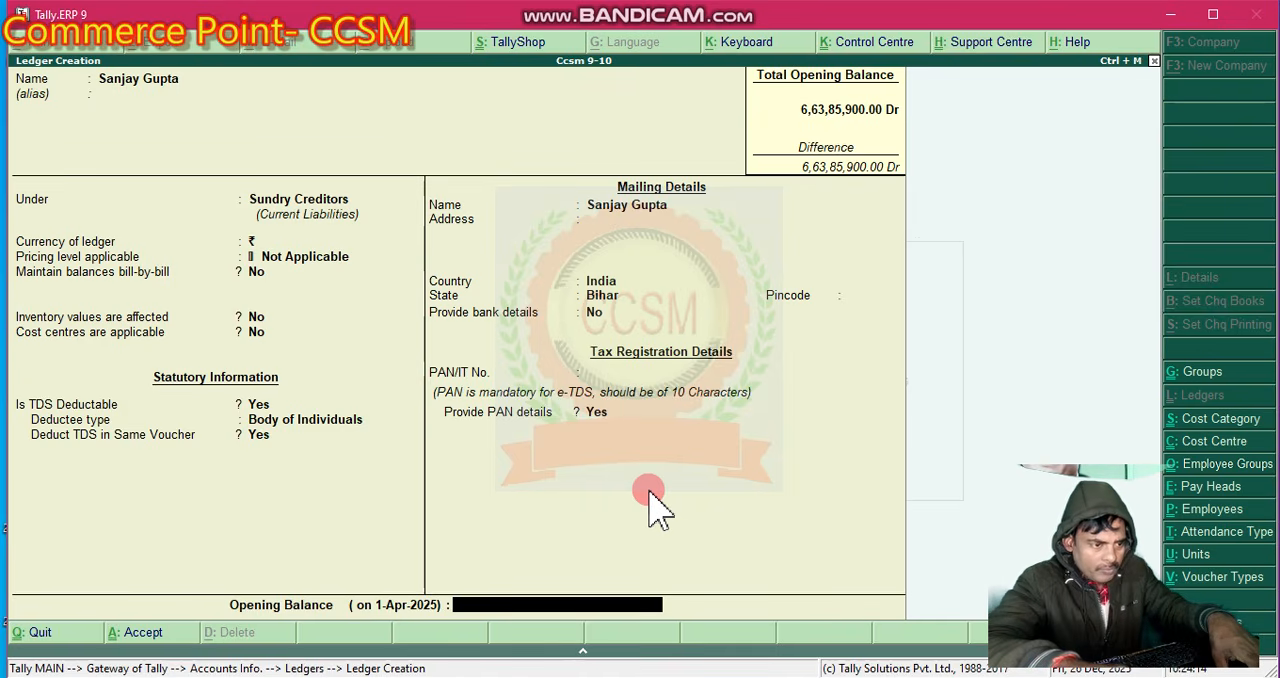
{"action": "key", "text": "BackSpace"}
{"action": "key", "text": "Return"}
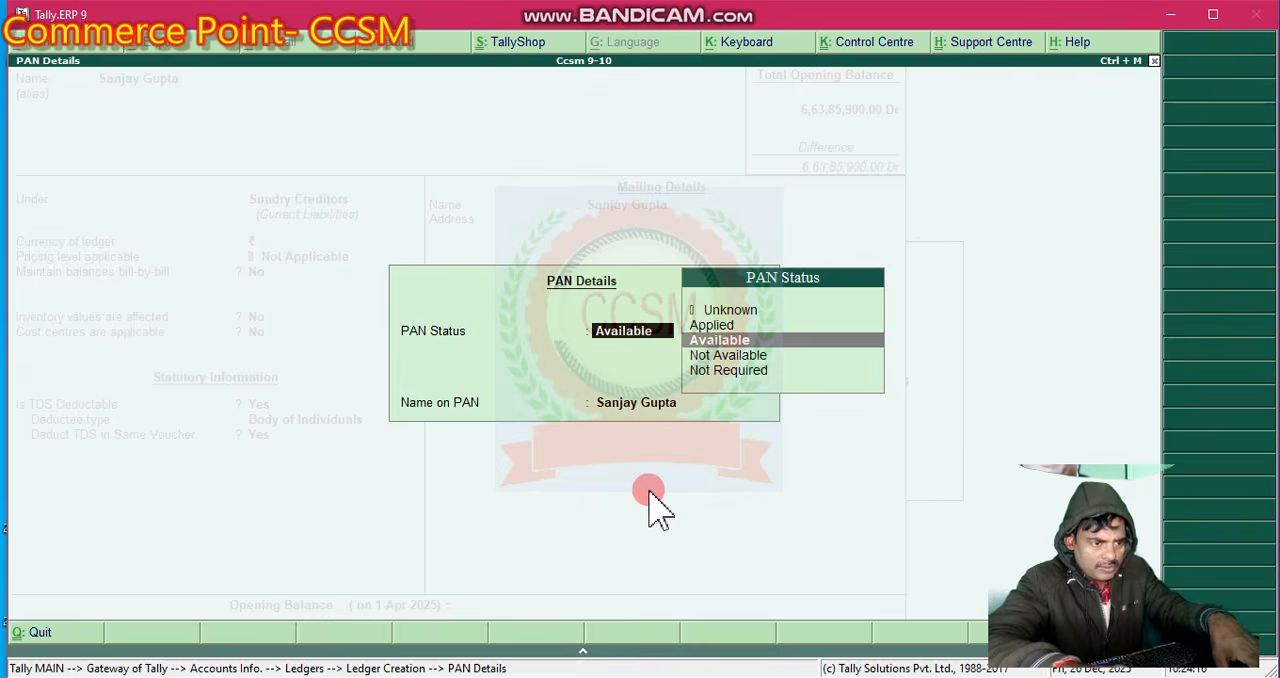
{"action": "key", "text": "Return"}
- Save the employee's ledger with a blank opening balance and return to the Gateway of Tally
{"action": "key", "text": "Return"}
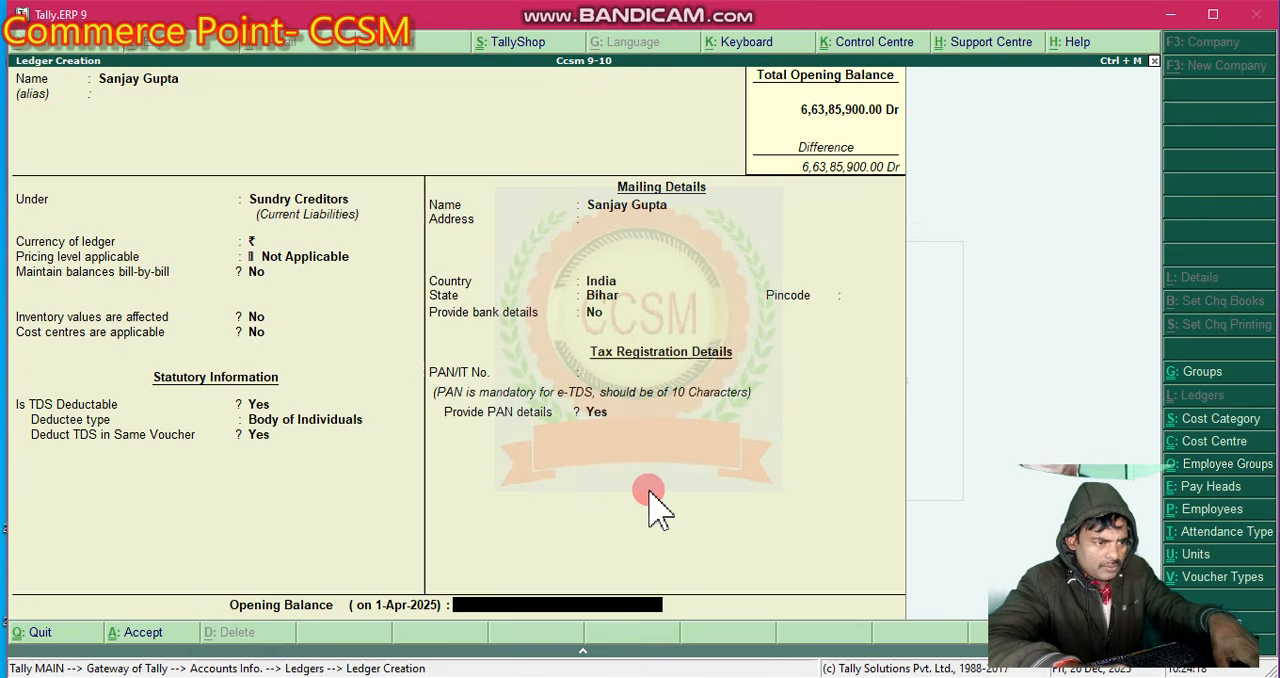
{"action": "key", "text": "Return"}
{"action": "key", "text": "Return"}
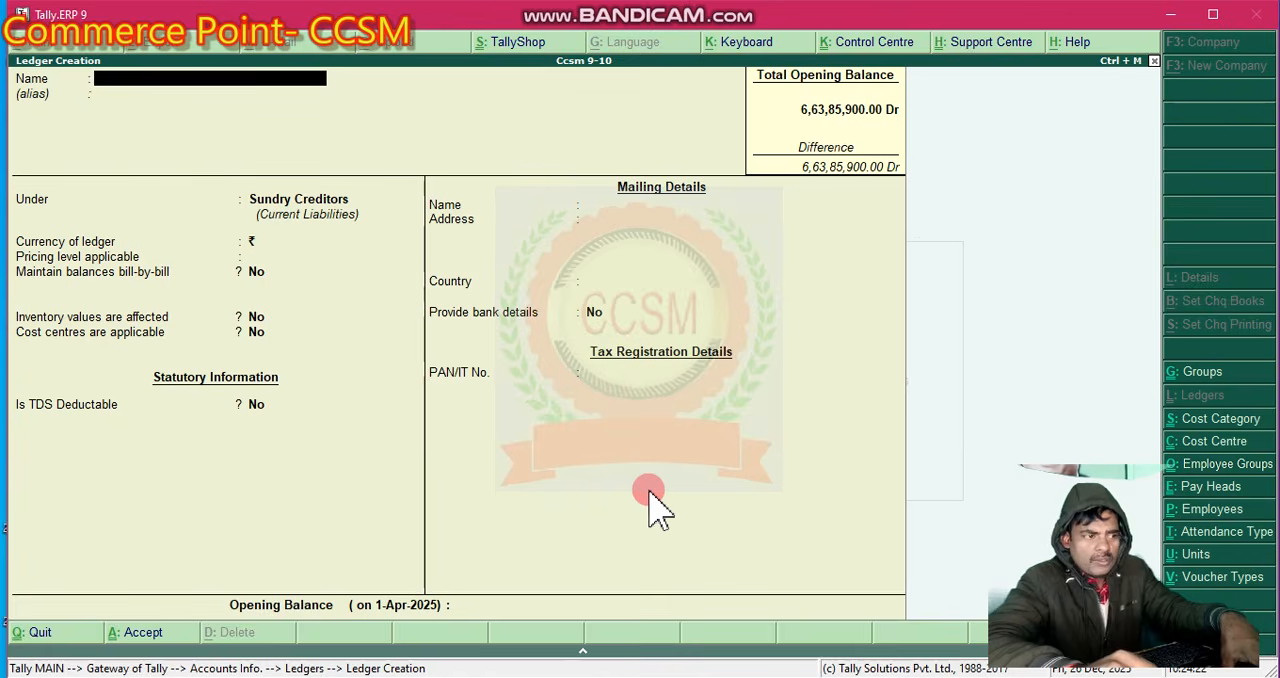
{"action": "key", "text": "Escape"}
{"action": "key", "text": "Return"}
{"action": "key", "text": "Escape"}
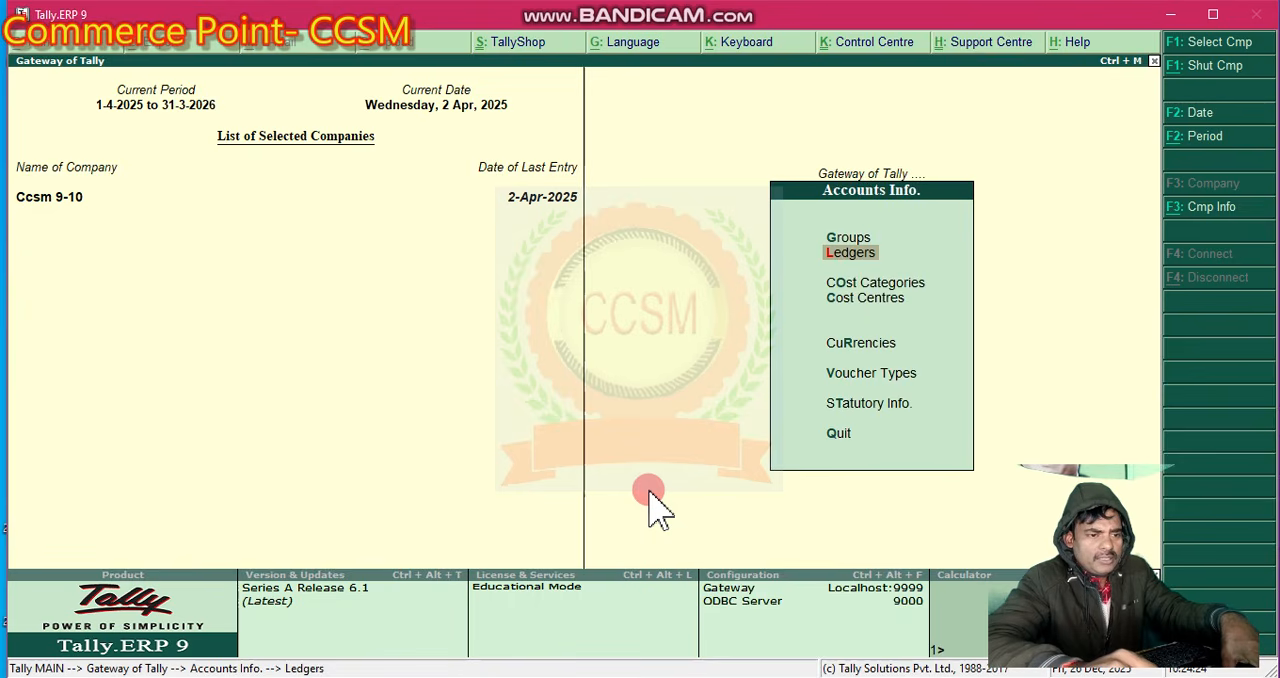
{"action": "key", "text": "Escape"}
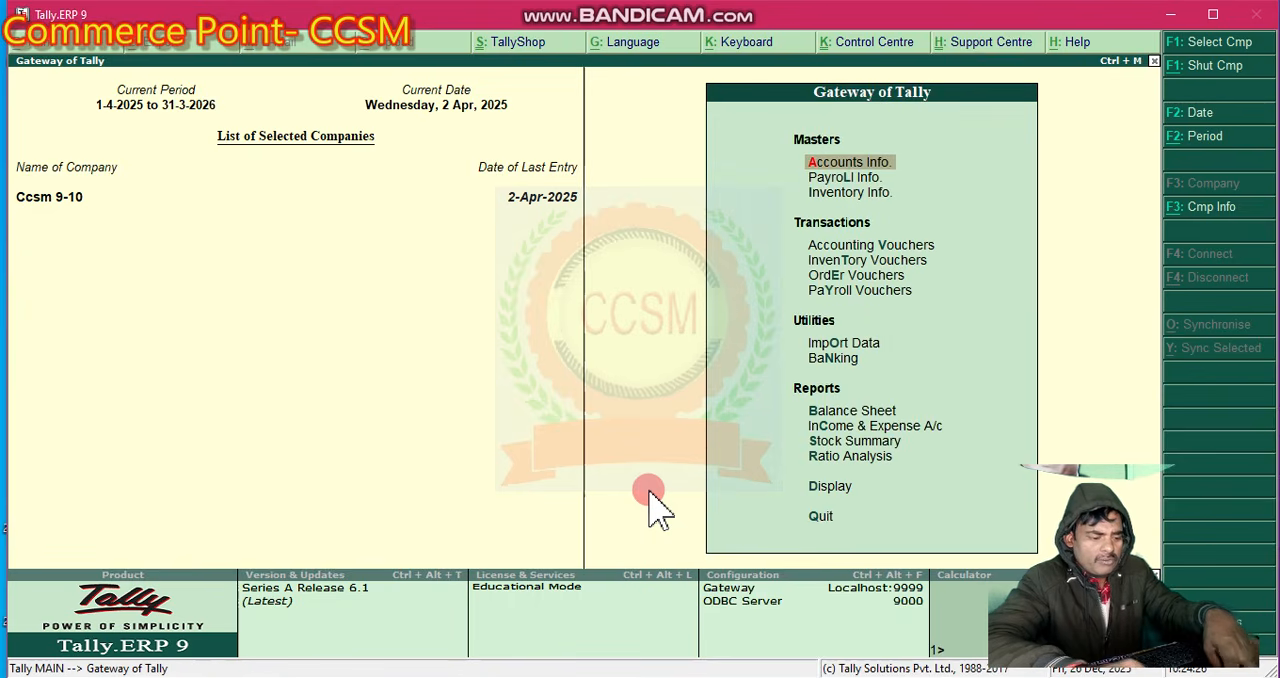
- Start a new journal voucher among the accounting vouchers
{"action": "key", "text": "Down"}
{"action": "key", "text": "Down"}
{"action": "key", "text": "Down"}
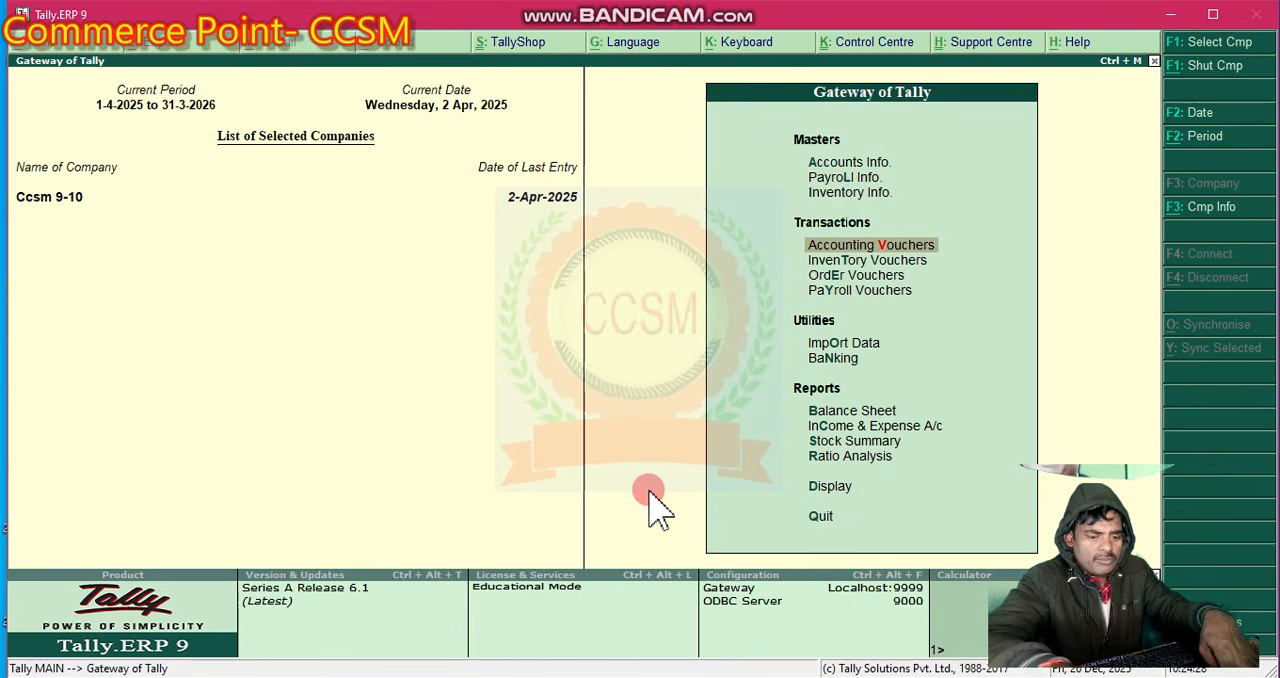
{"action": "key", "text": "Return"}
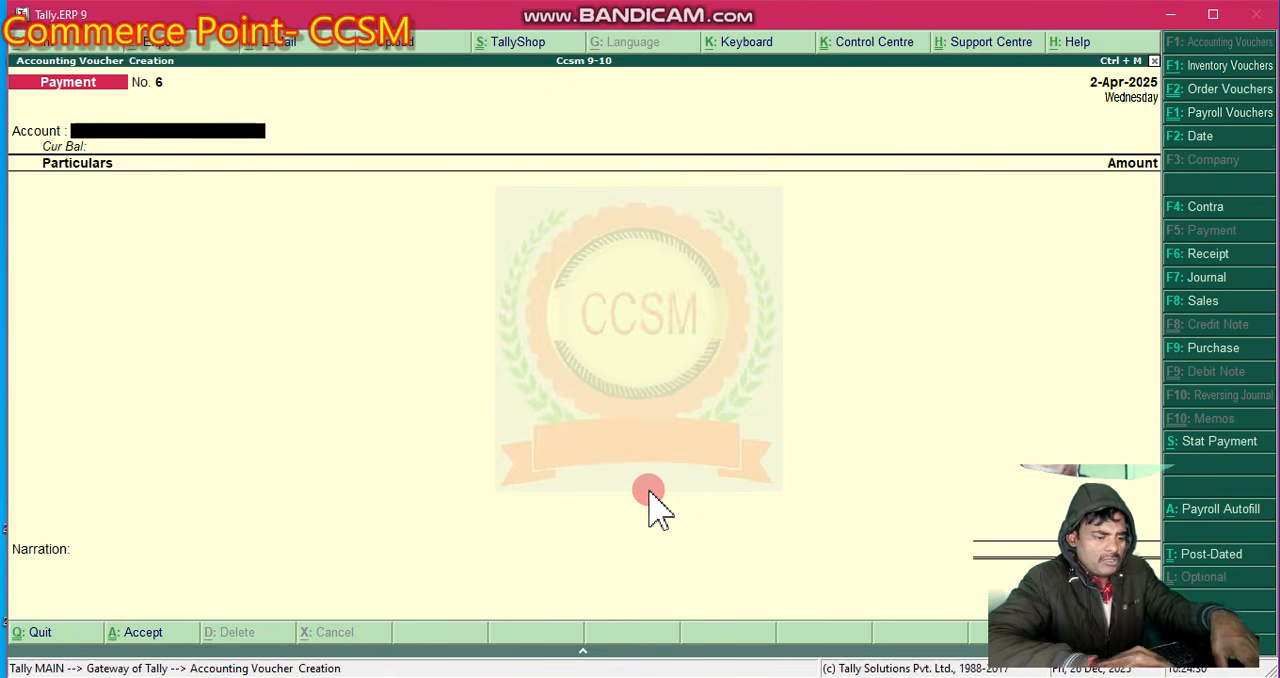
{"action": "key", "text": "F7"}
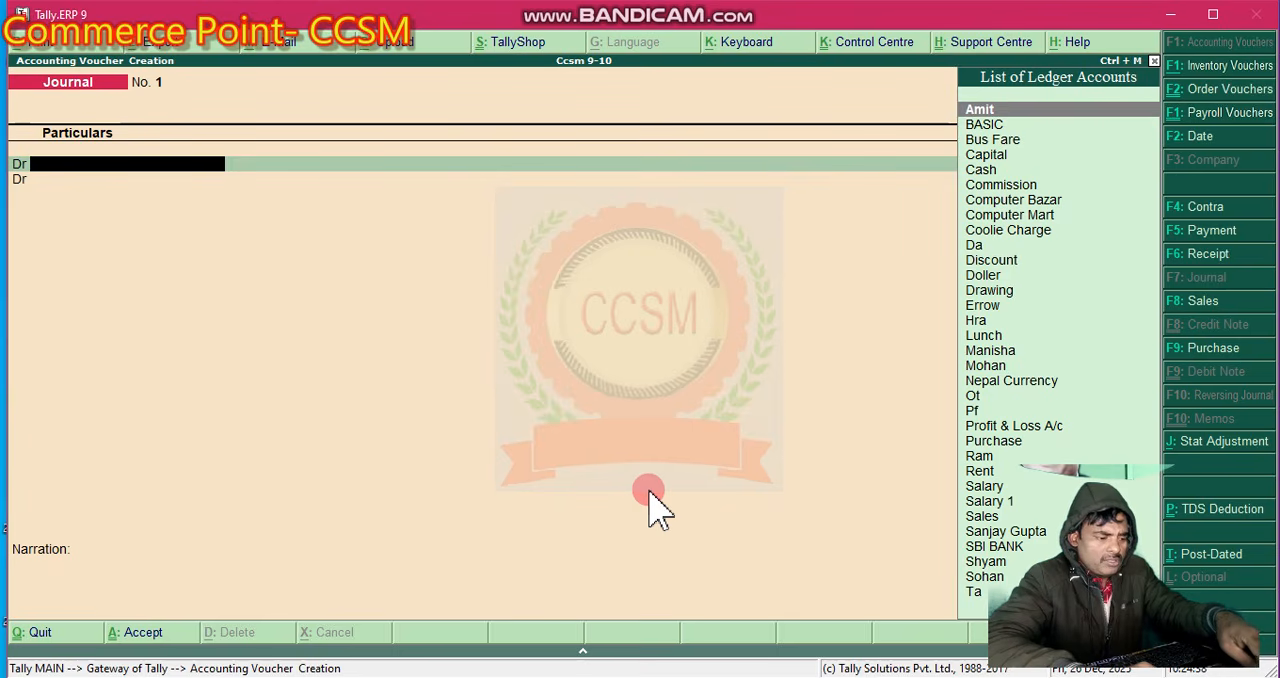
- Debit the Salary 1 ledger with 20,000 in the journal voucher
{"action": "type", "text": "S"}
{"action": "key", "text": "Down"}
{"action": "key", "text": "Down"}
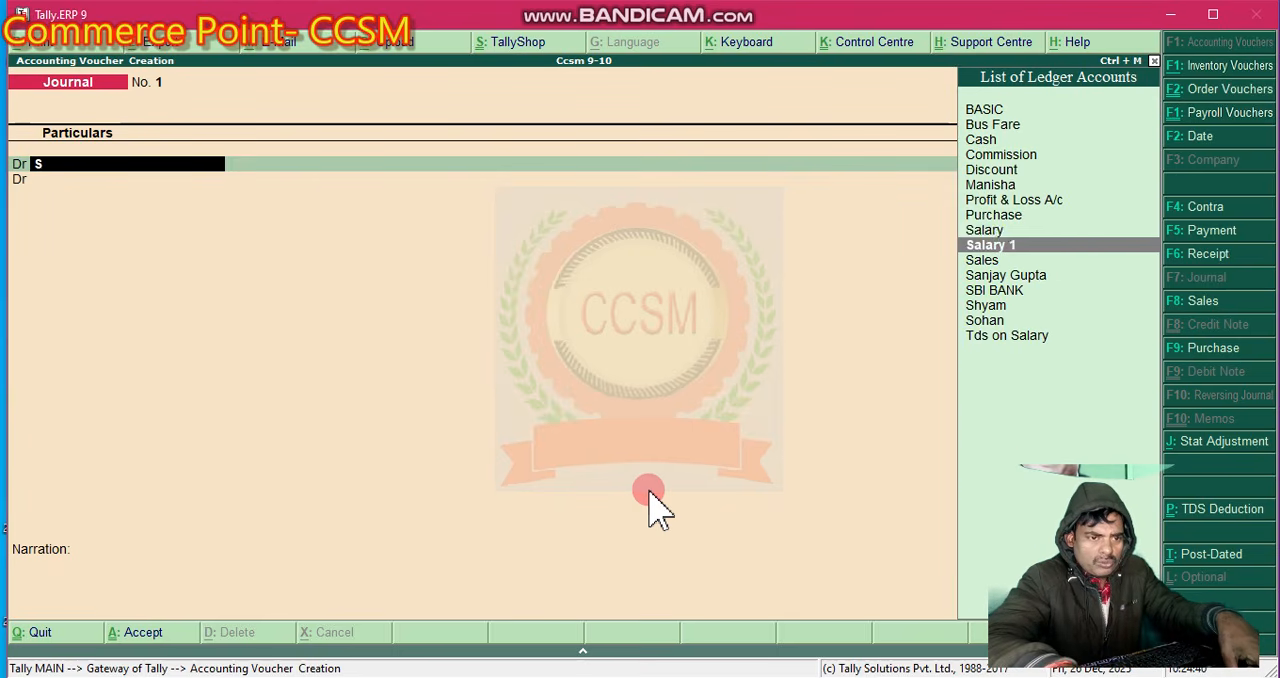
{"action": "key", "text": "Return"}
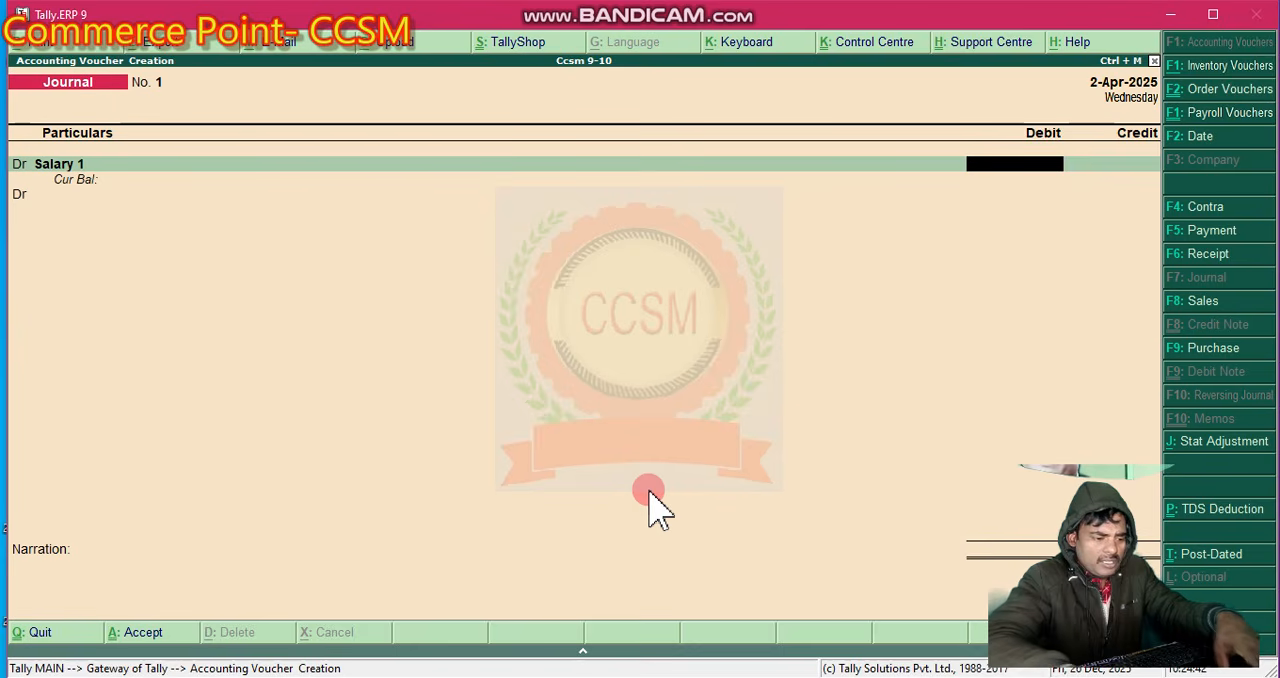
{"action": "type", "text": "20,"}
{"action": "type", "text": "0000"}
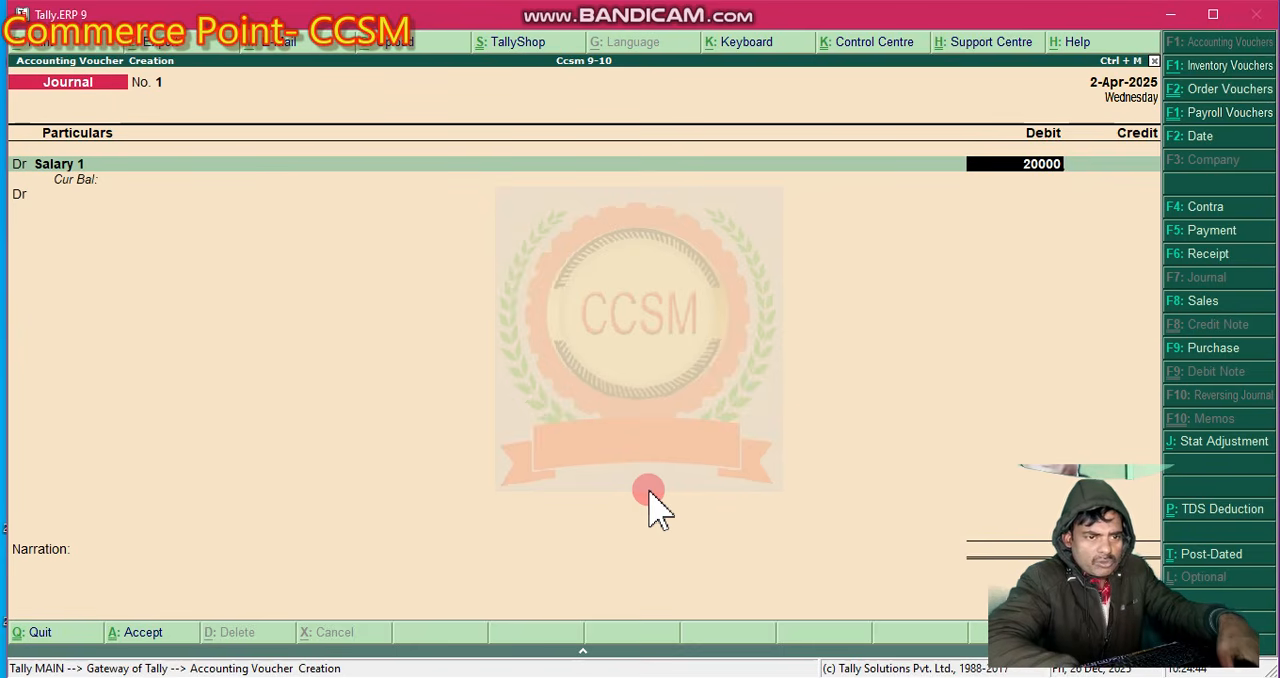
{"action": "key", "text": "Return"}
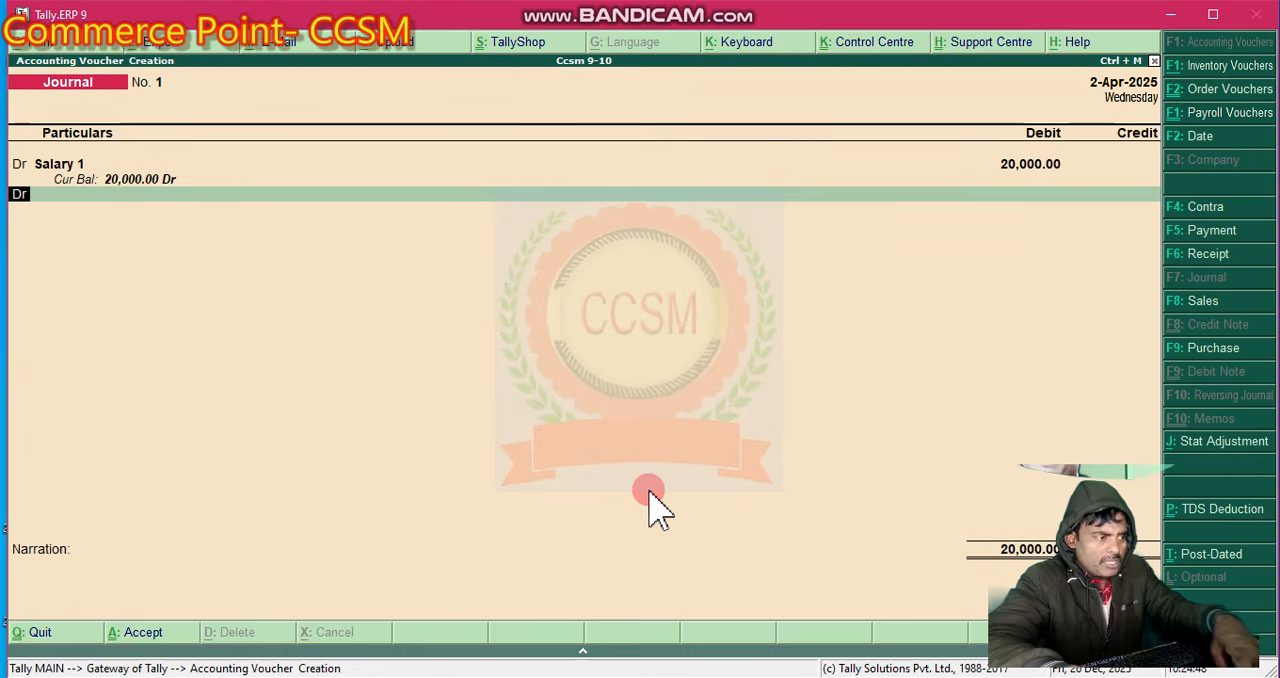
- Credit the employee's ledger in the journal voucher, accepting the proposed amount of 18,000
{"action": "type", "text": "c"}
{"action": "key", "text": "Return"}
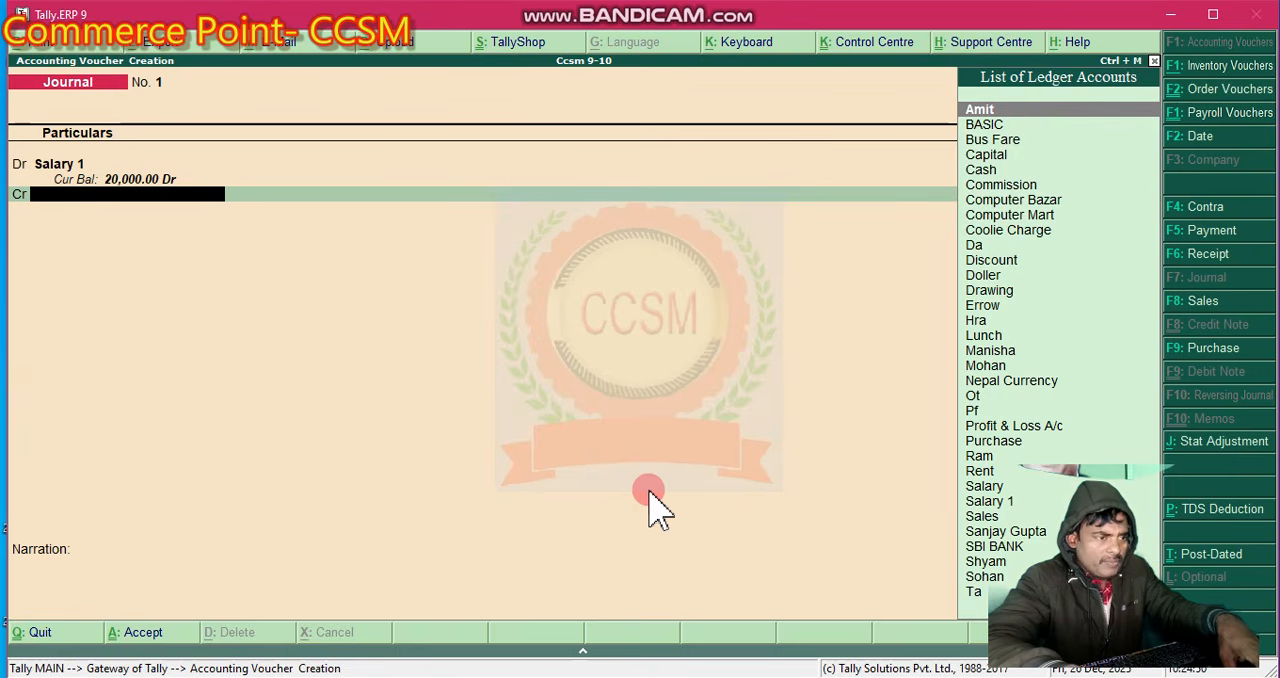
{"action": "type", "text": "s"}
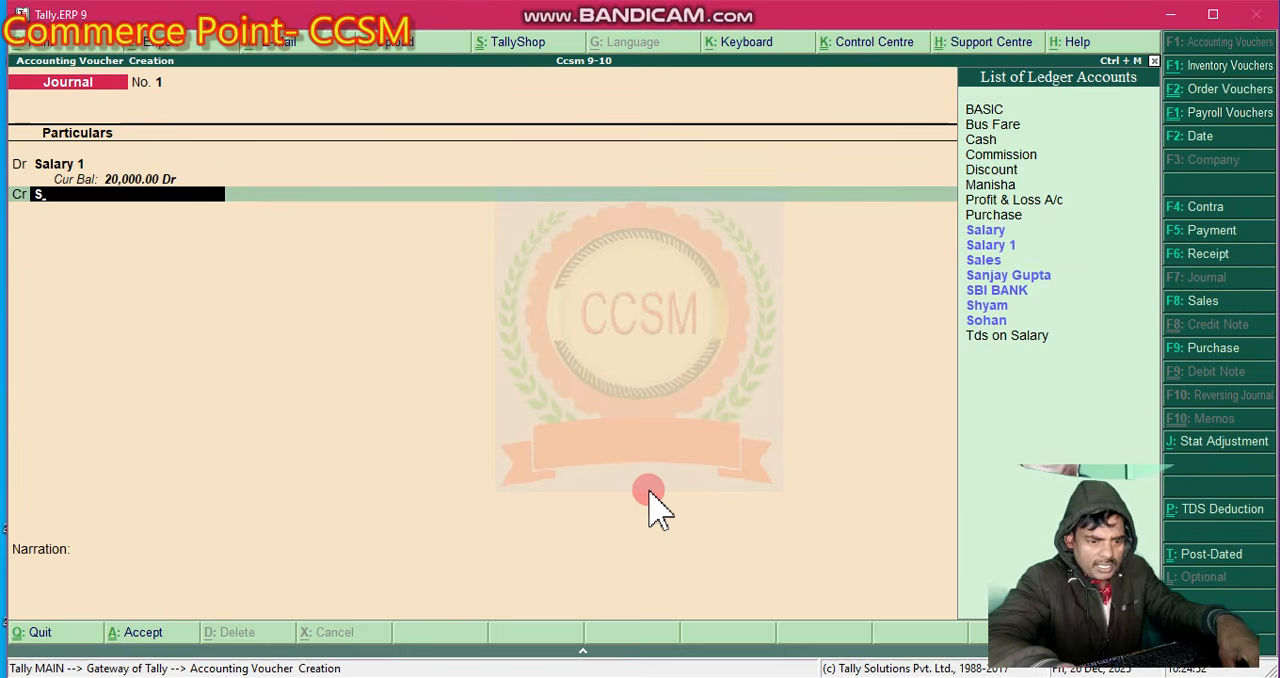
{"action": "key", "text": "Down"}
{"action": "key", "text": "Down"}
{"action": "key", "text": "Down"}
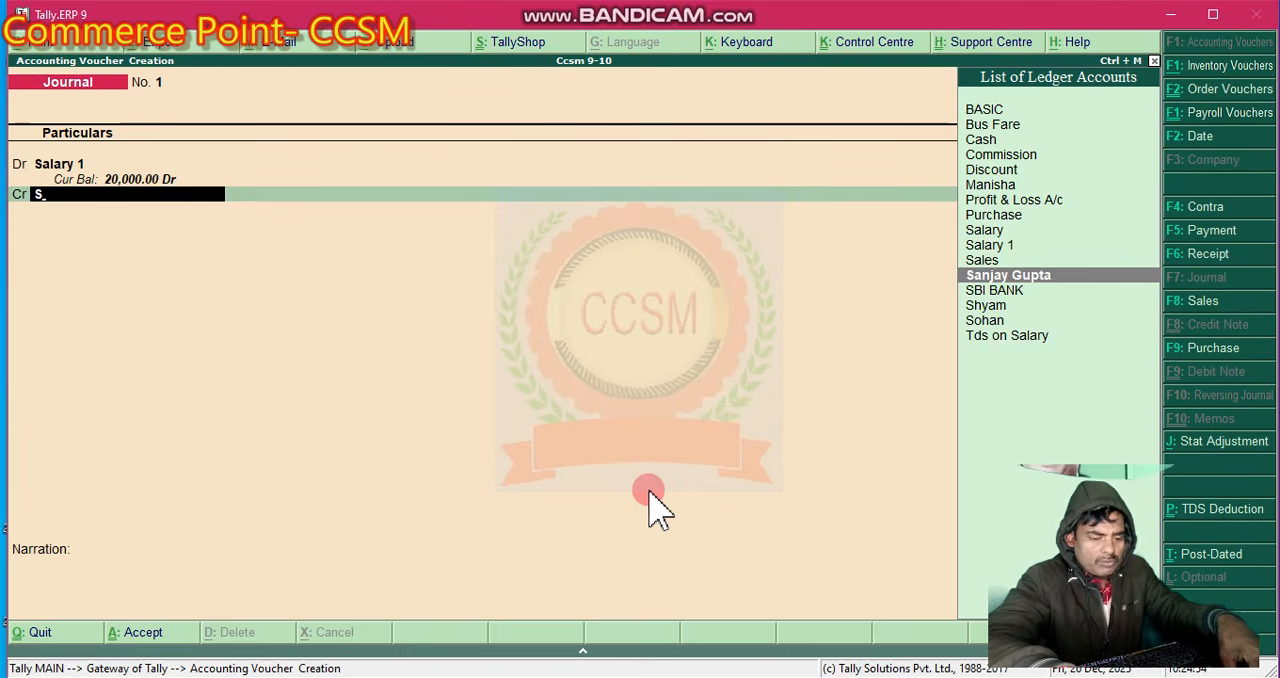
{"action": "key", "text": "Return"}
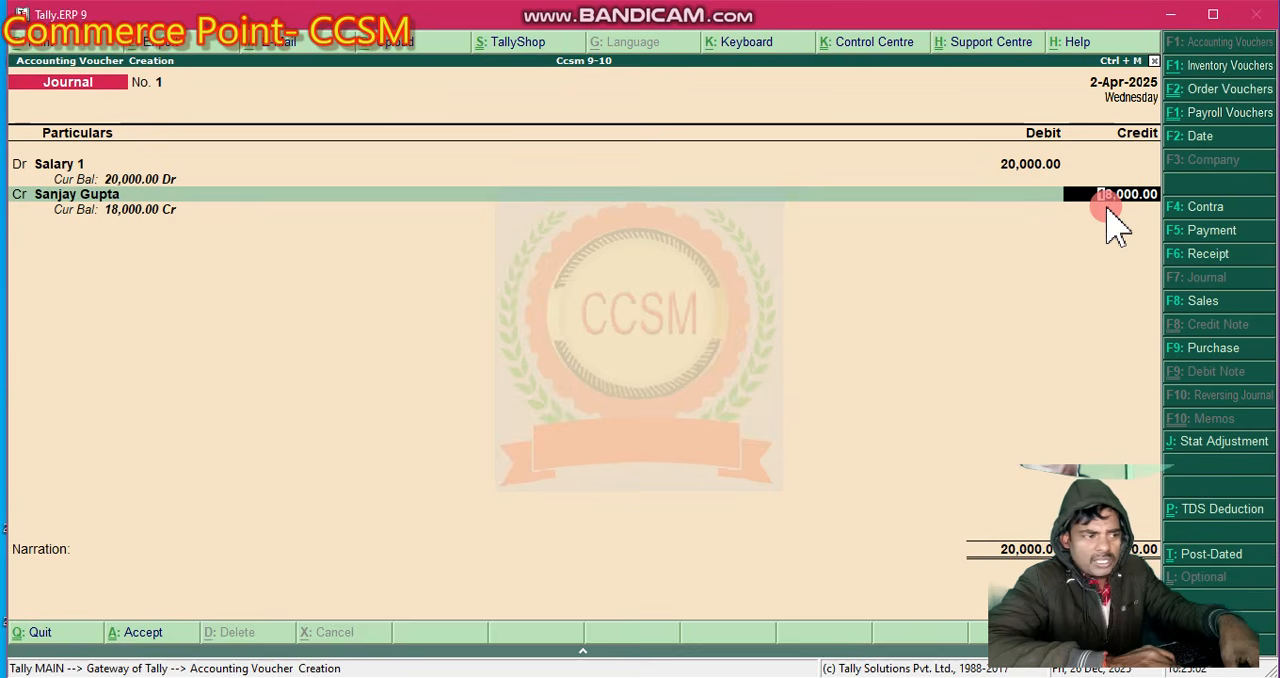
{"action": "key", "text": "Return"}
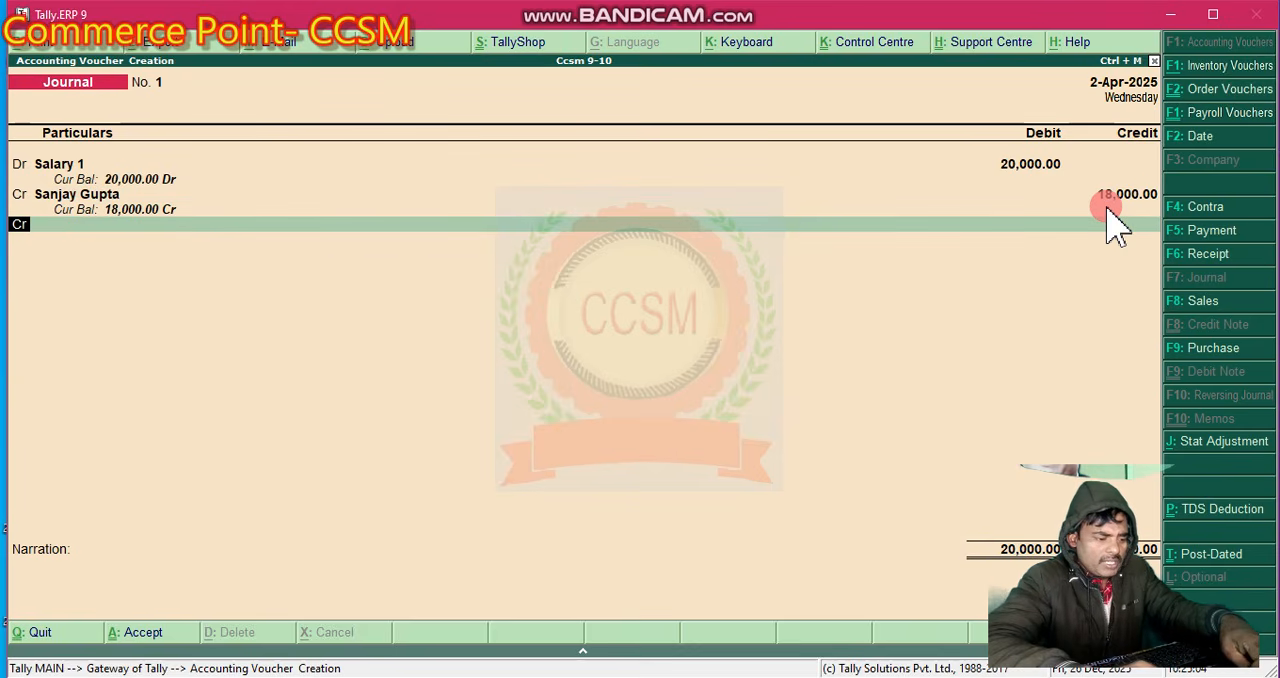
- Credit the Tds on Salary ledger in the journal voucher, accepting the proposed amount of 2,000
{"action": "key", "text": "t"}
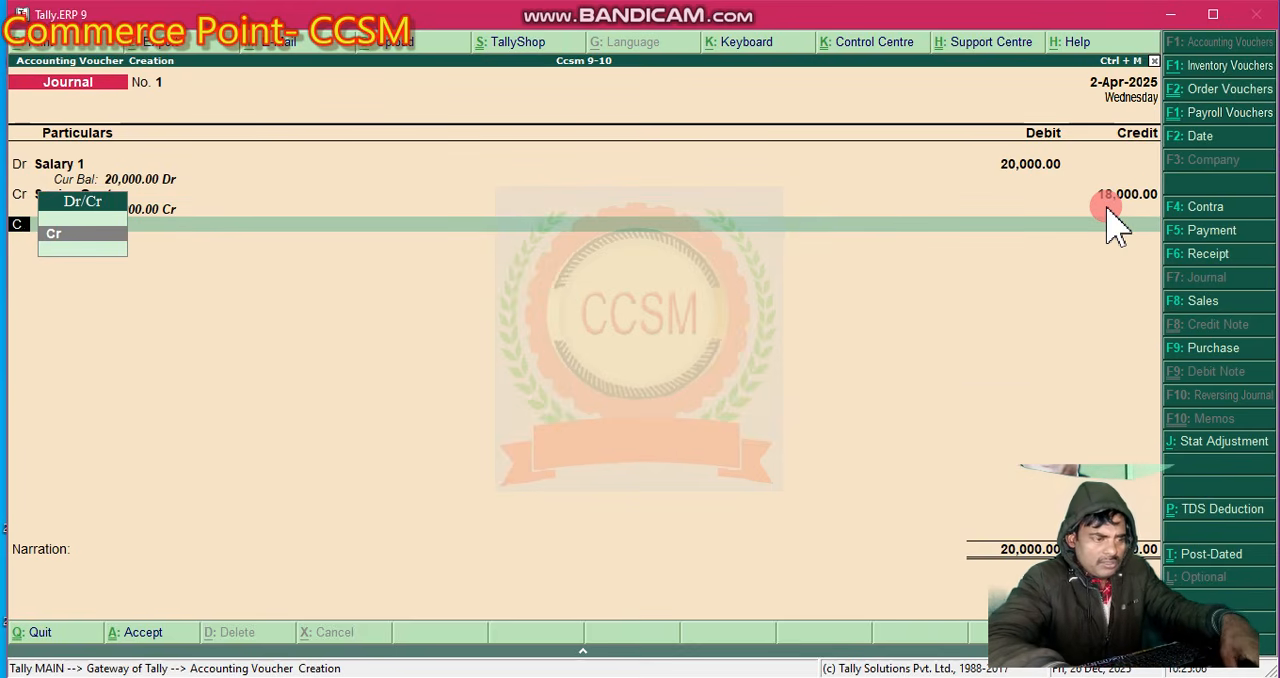
{"action": "key", "text": "BackSpace"}
{"action": "key", "text": "Return"}
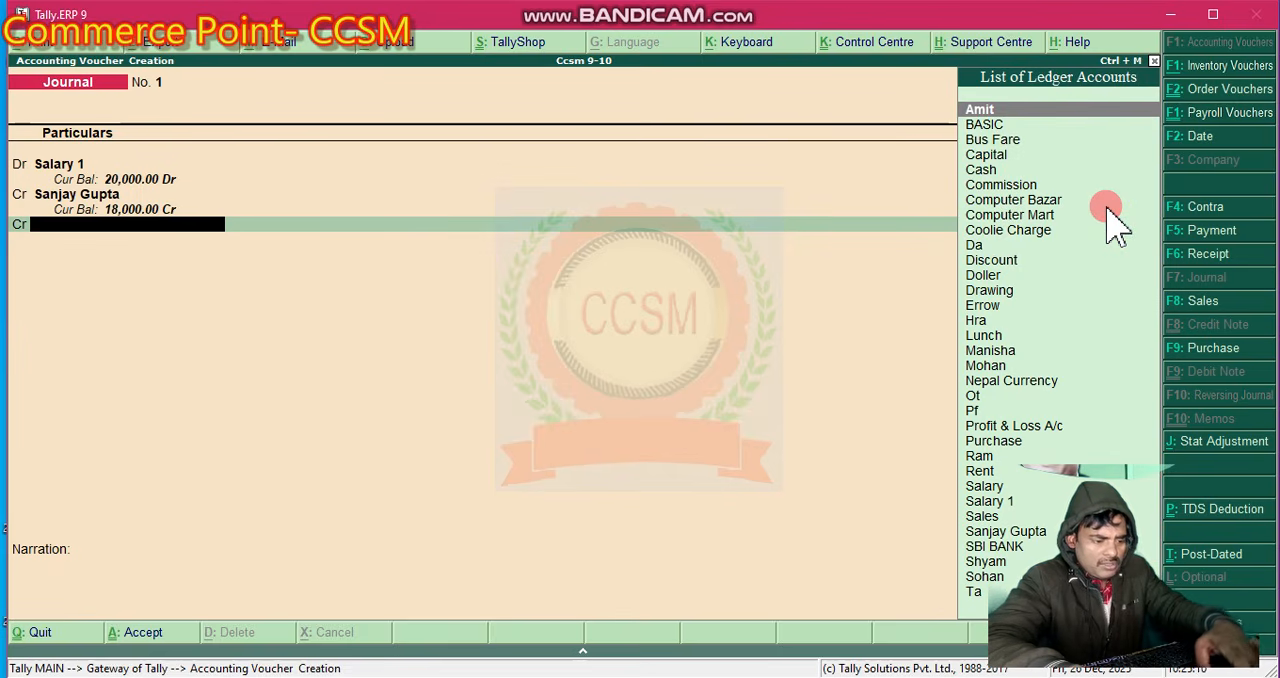
{"action": "type", "text": "T"}
{"action": "key", "text": "Down"}
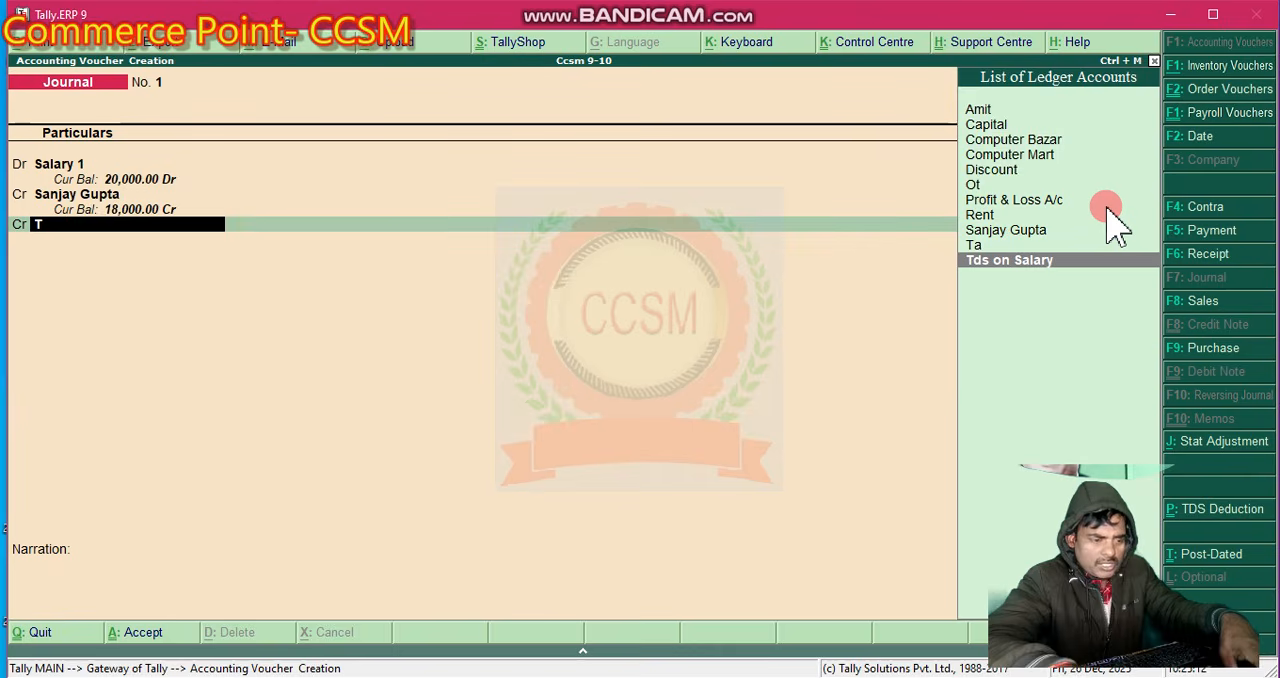
{"action": "key", "text": "Return"}
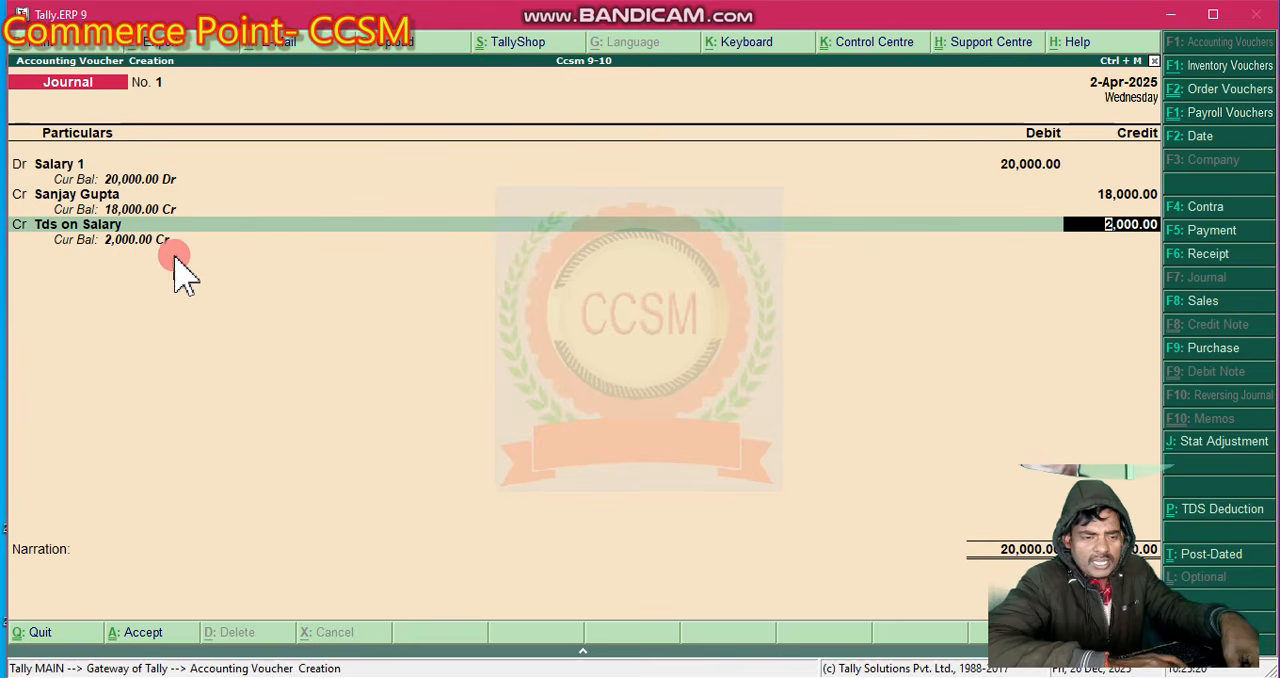
{"action": "key", "text": "Return"}
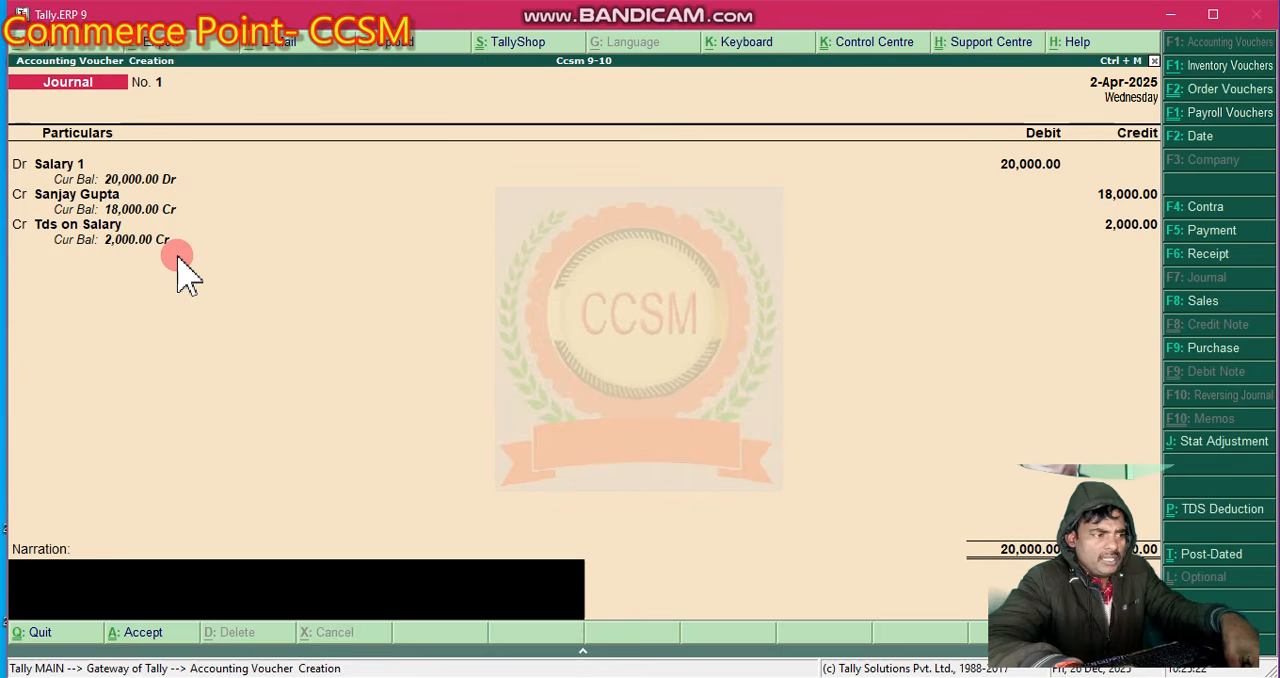
- Save the journal voucher without a narration and leave voucher creation
{"action": "key", "text": "Return"}
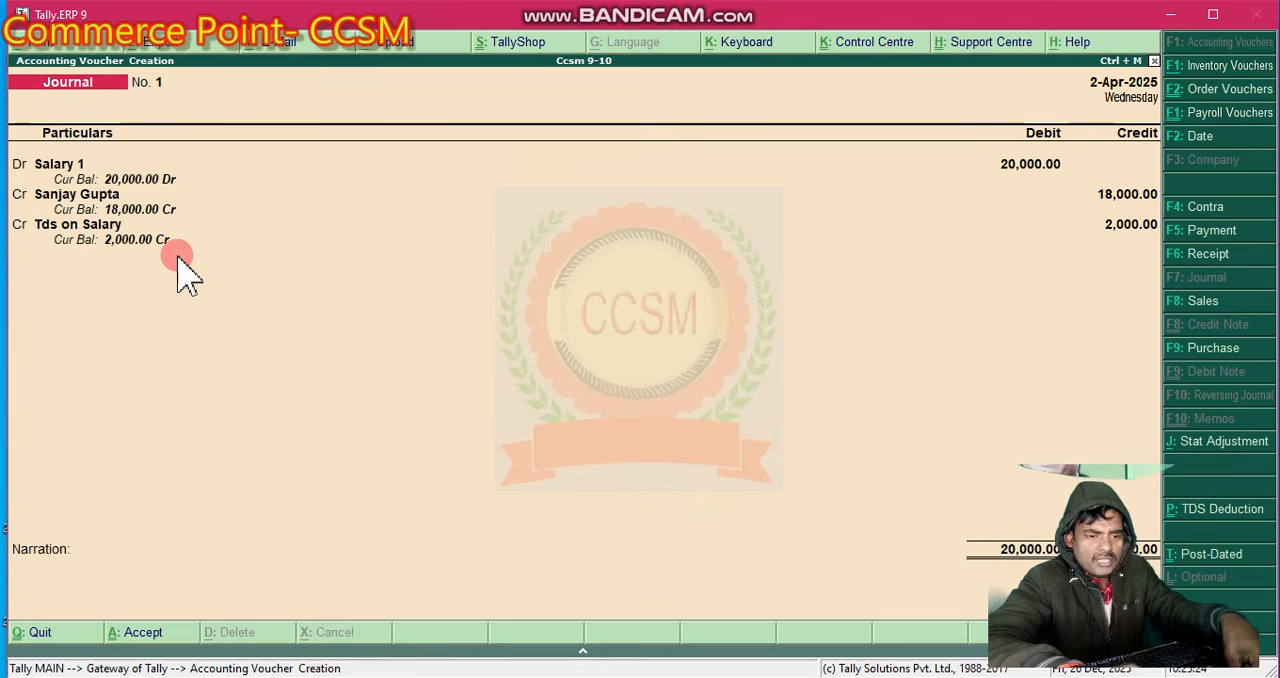
{"action": "key", "text": "Return"}
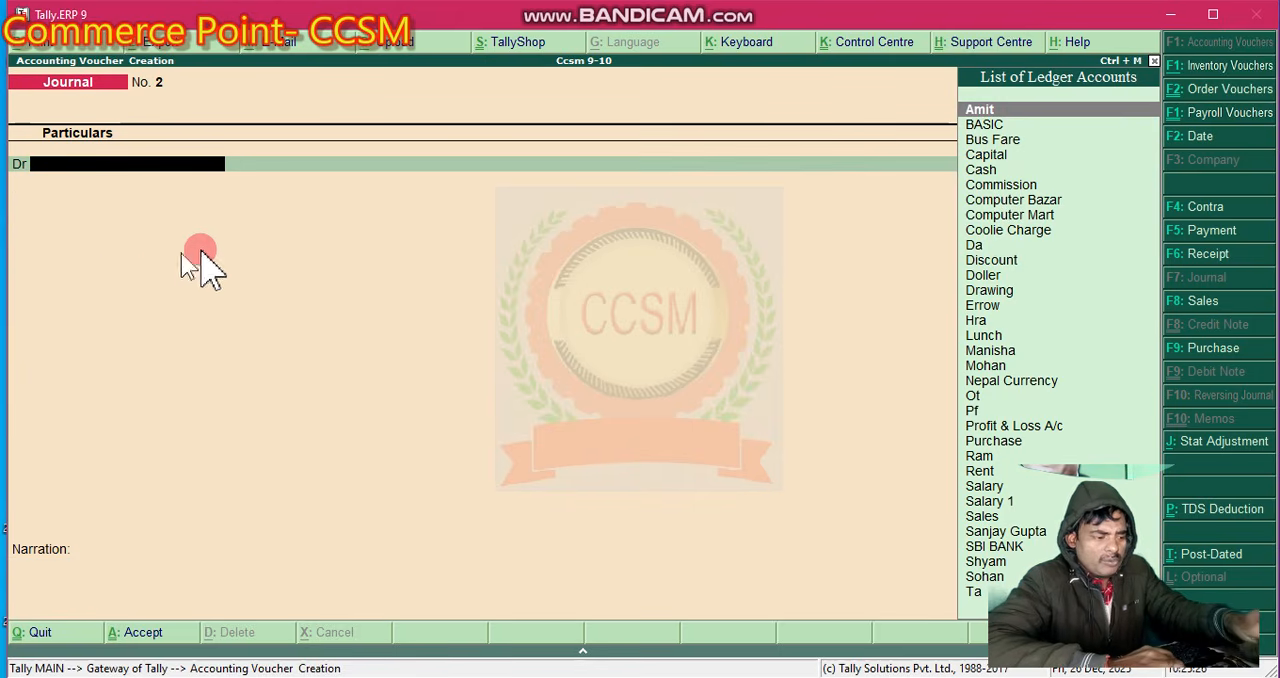
{"action": "key", "text": "Escape"}
{"action": "key", "text": "Escape"}
{"action": "key", "text": "Escape"}
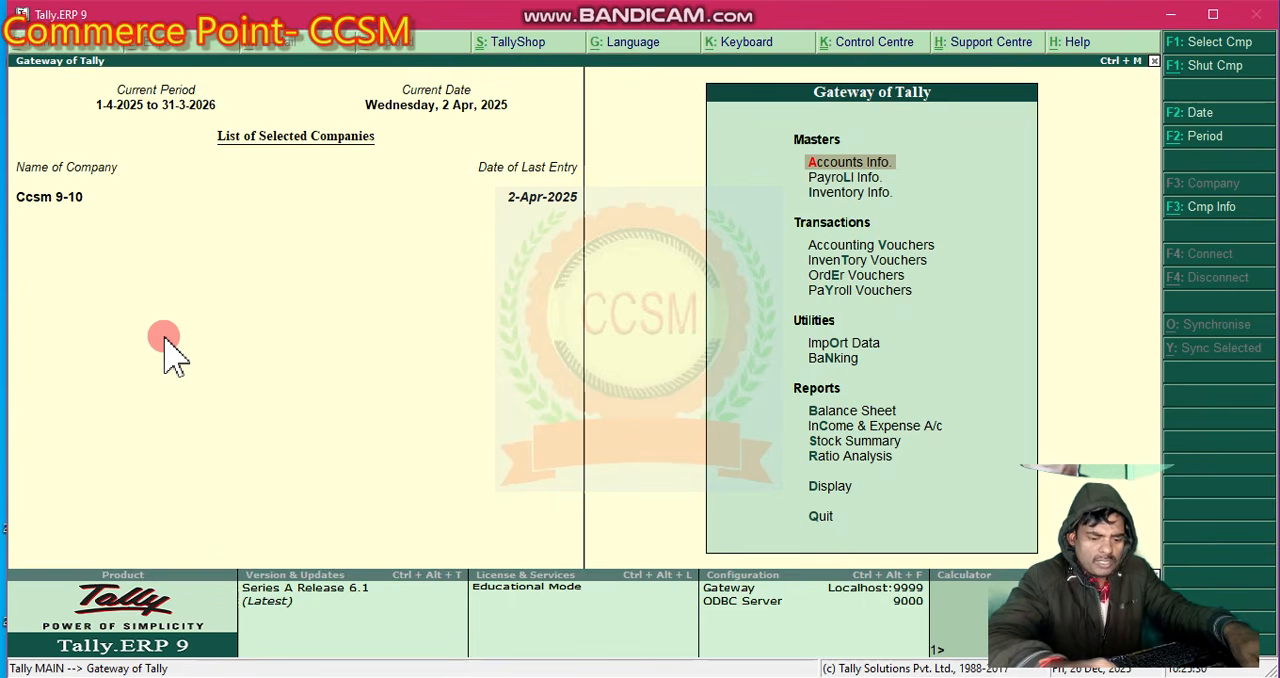
- Open the Balance Sheet report to review the company's liabilities and assets
{"action": "key", "text": "Down"}
{"action": "key", "text": "Down"}
{"action": "key", "text": "Down"}
{"action": "key", "text": "Down"}
{"action": "key", "text": "Down"}
{"action": "key", "text": "Down"}
{"action": "key", "text": "Down"}
{"action": "key", "text": "Down"}
{"action": "key", "text": "Down"}
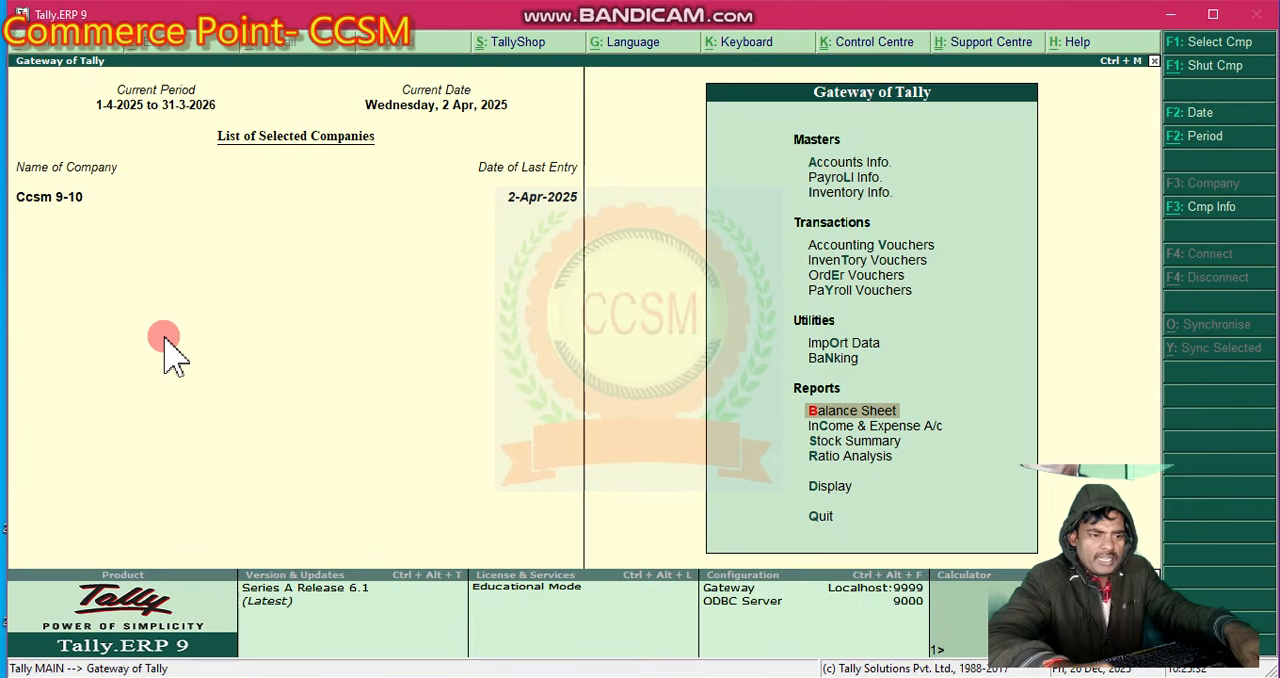
{"action": "key", "text": "Return"}
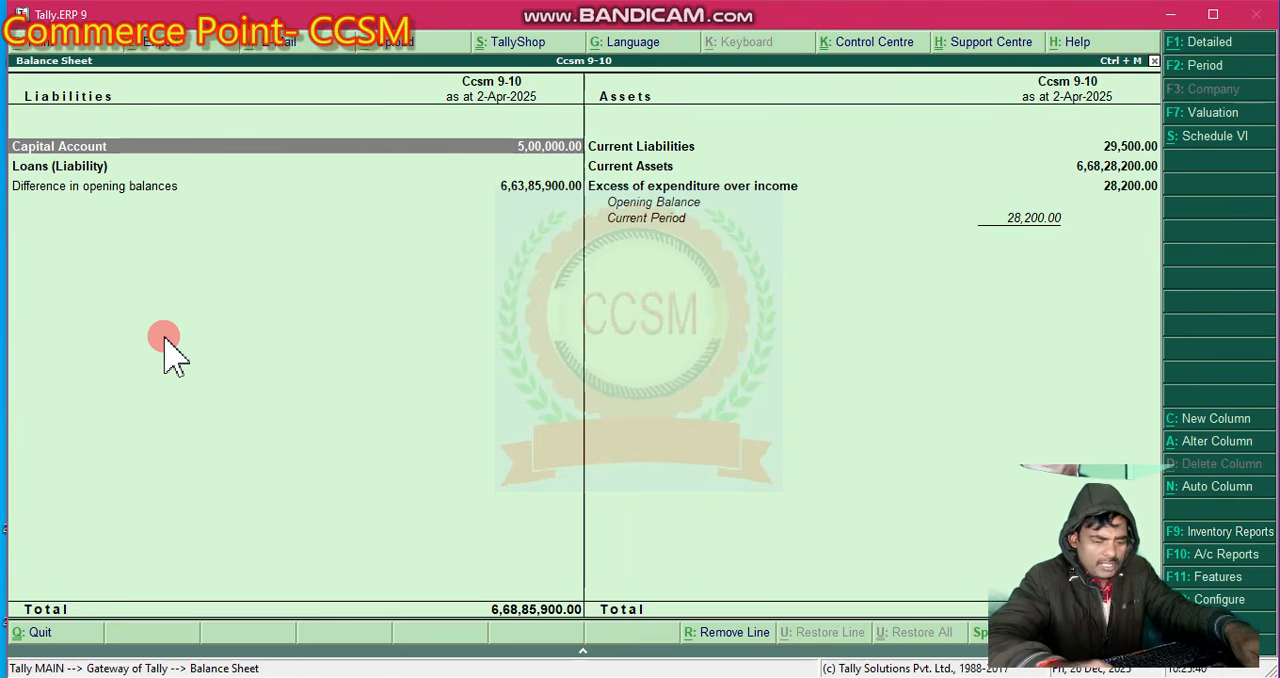
- Look into the Loans (Liability) group of the balance sheet and return to the report
{"action": "key", "text": "Down"}
{"action": "key", "text": "Return"}
{"action": "key", "text": "Escape"}
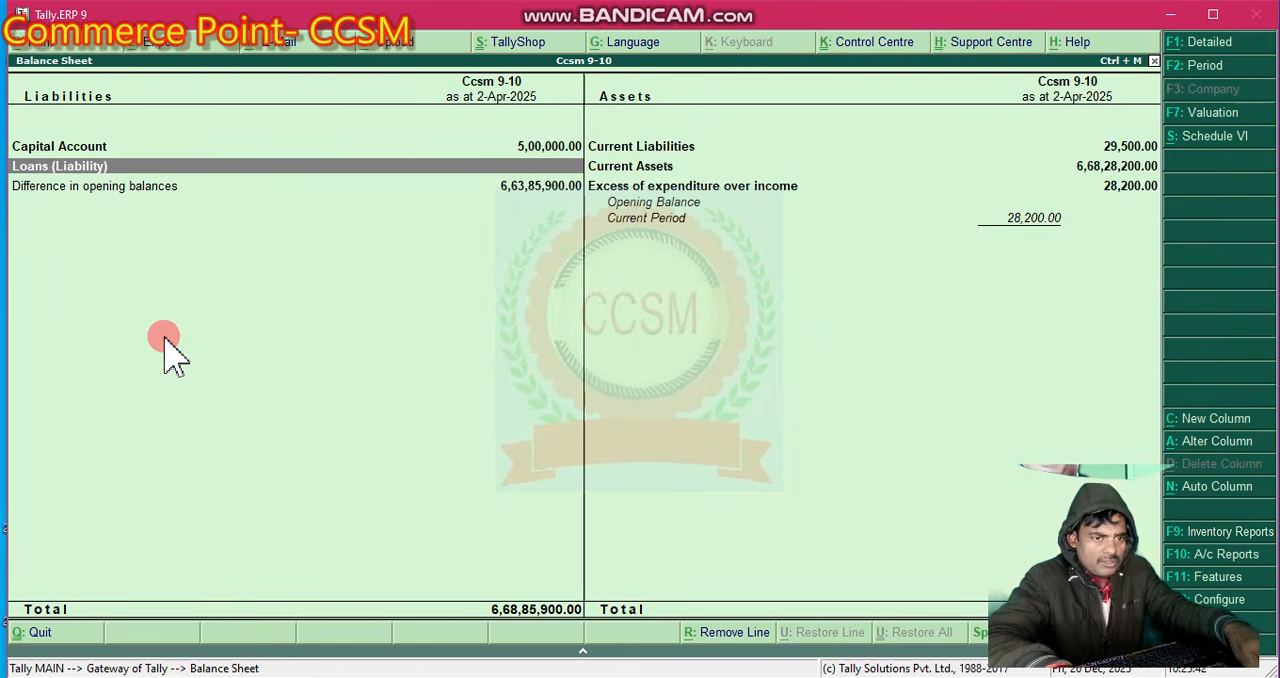
- Drill down from Current Liabilities on the assets side into Duties & Taxes to examine the Tds on Salary balance
{"action": "key", "text": "Right"}
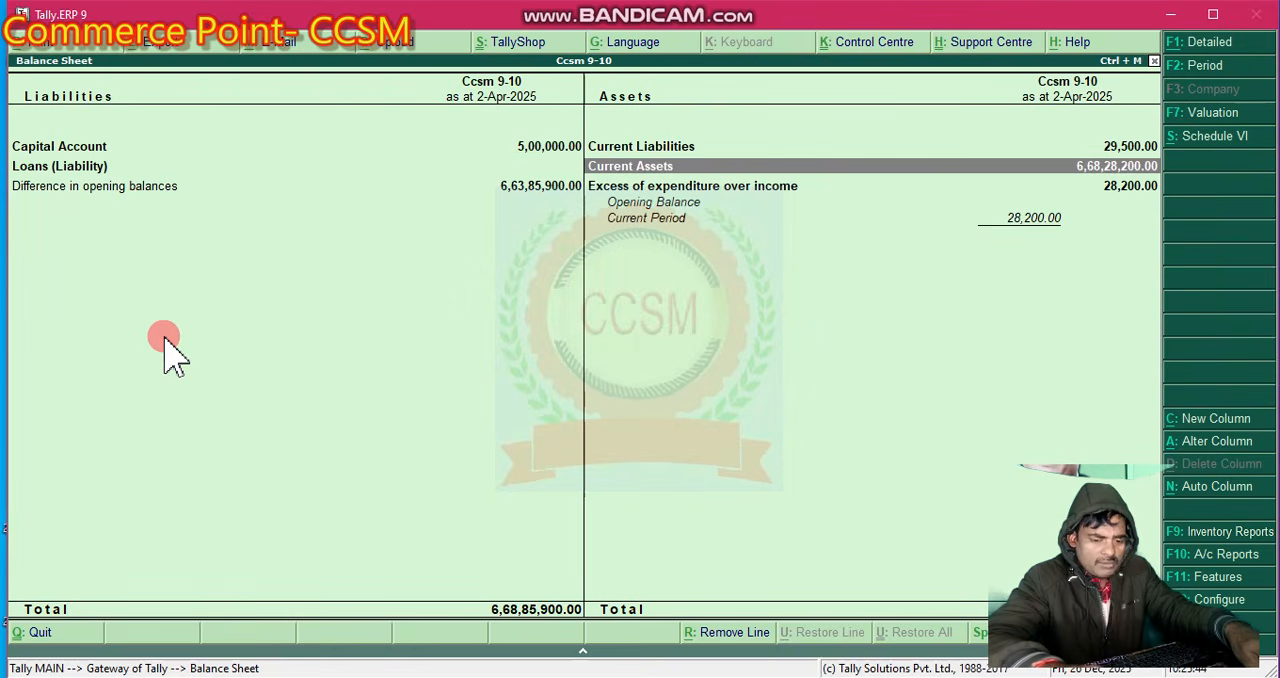
{"action": "key", "text": "Up"}
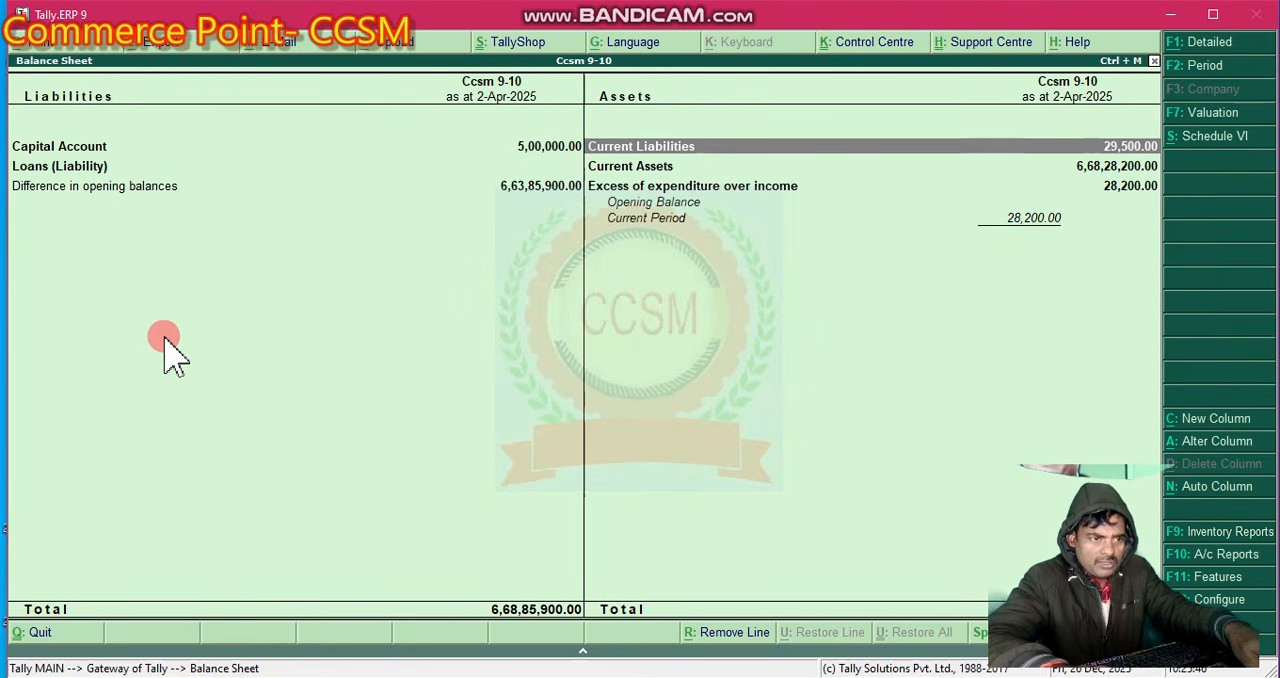
{"action": "key", "text": "Return"}
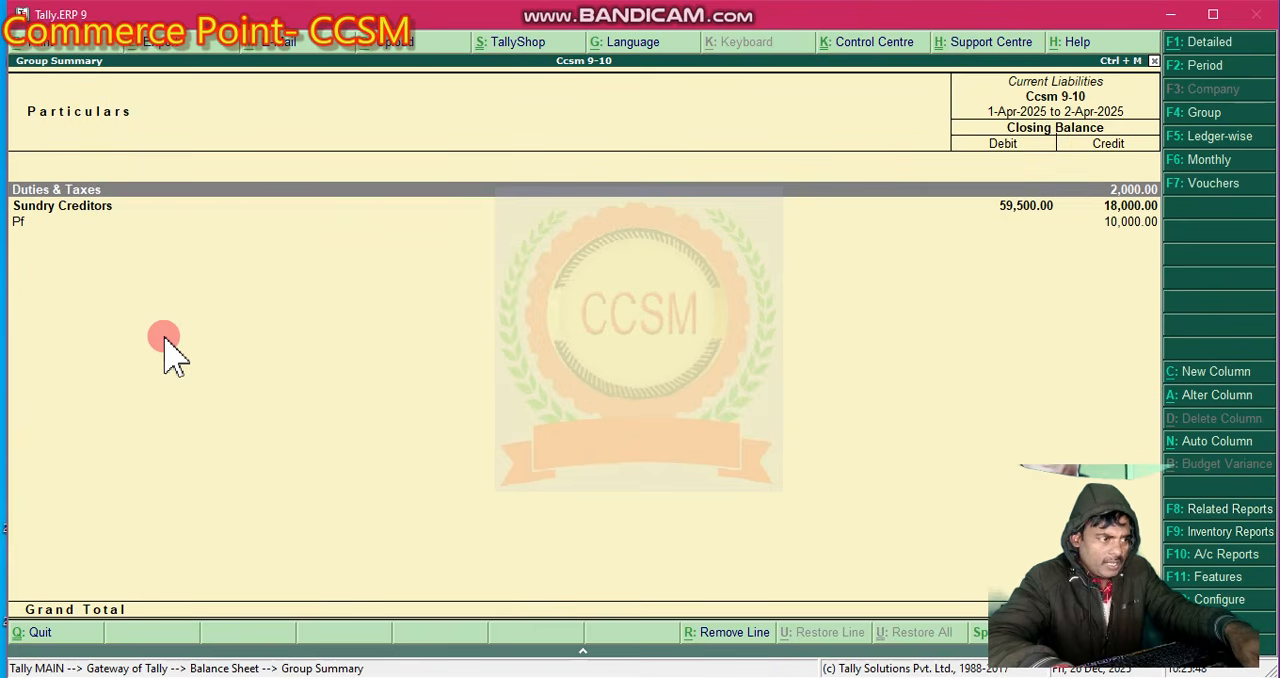
{"action": "key", "text": "Return"}
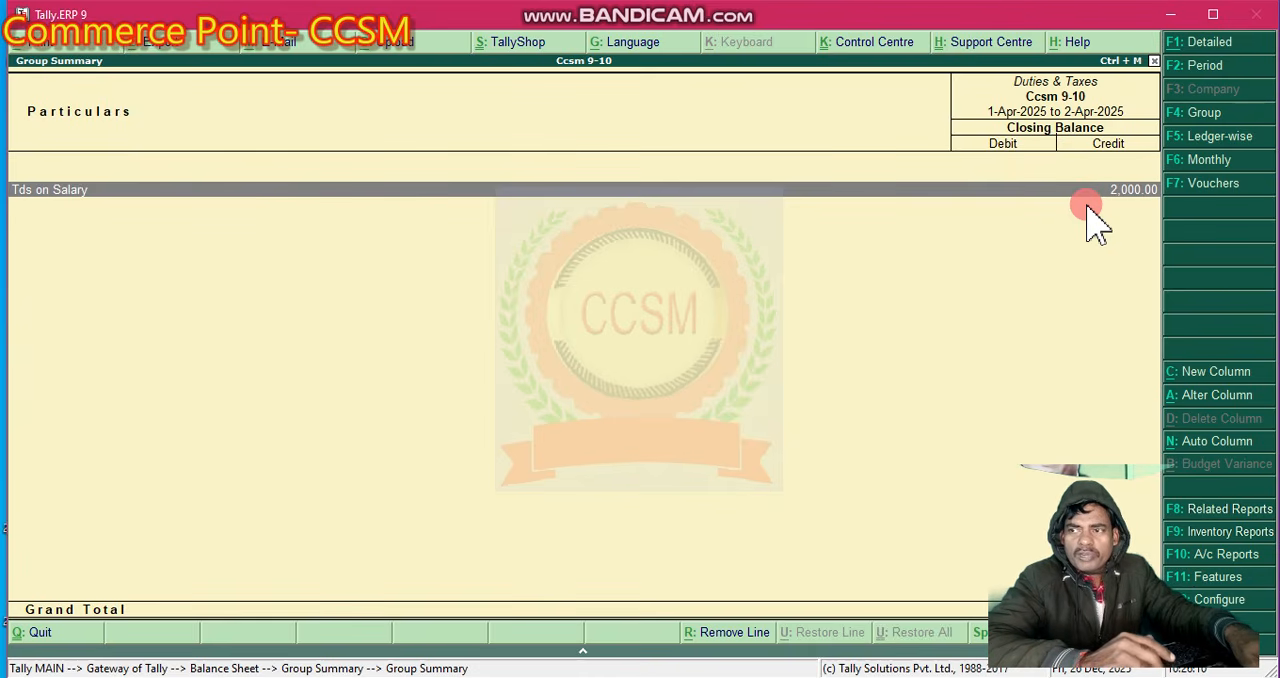
- Leave the group summaries for the Gateway of Tally and reopen the Balance Sheet report
{"action": "key", "text": "Escape"}
{"action": "key", "text": "Escape"}
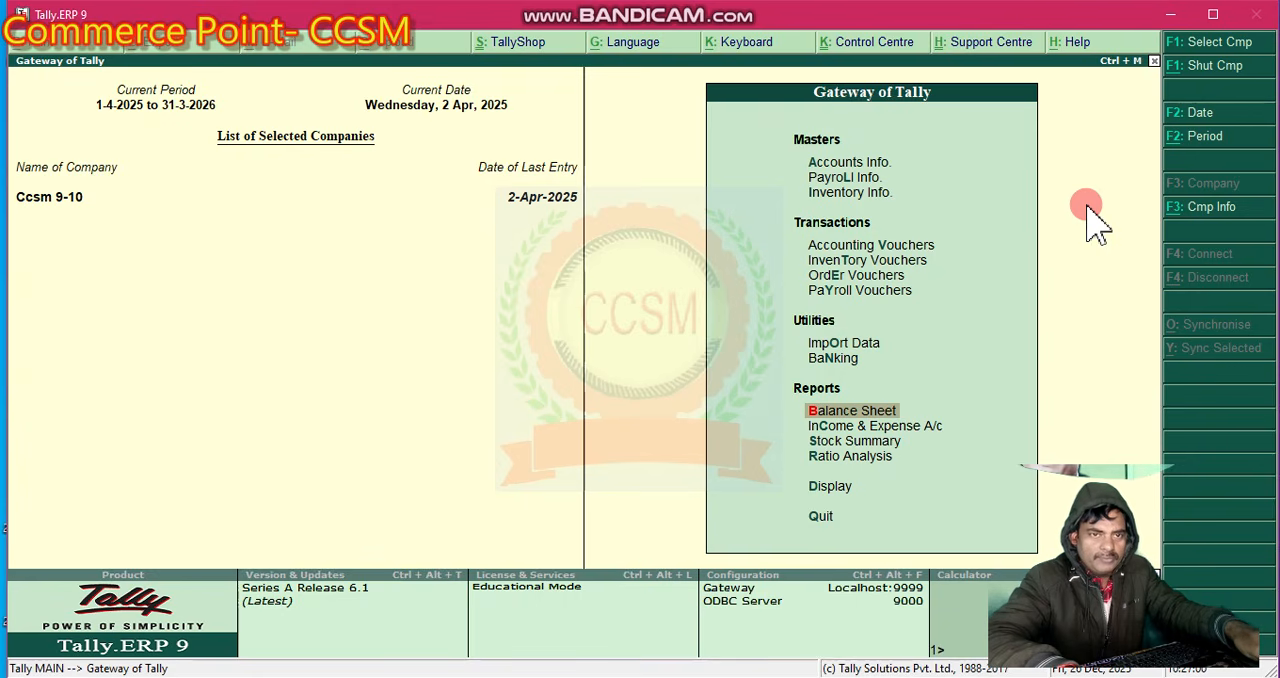
{"action": "key", "text": "Return"}
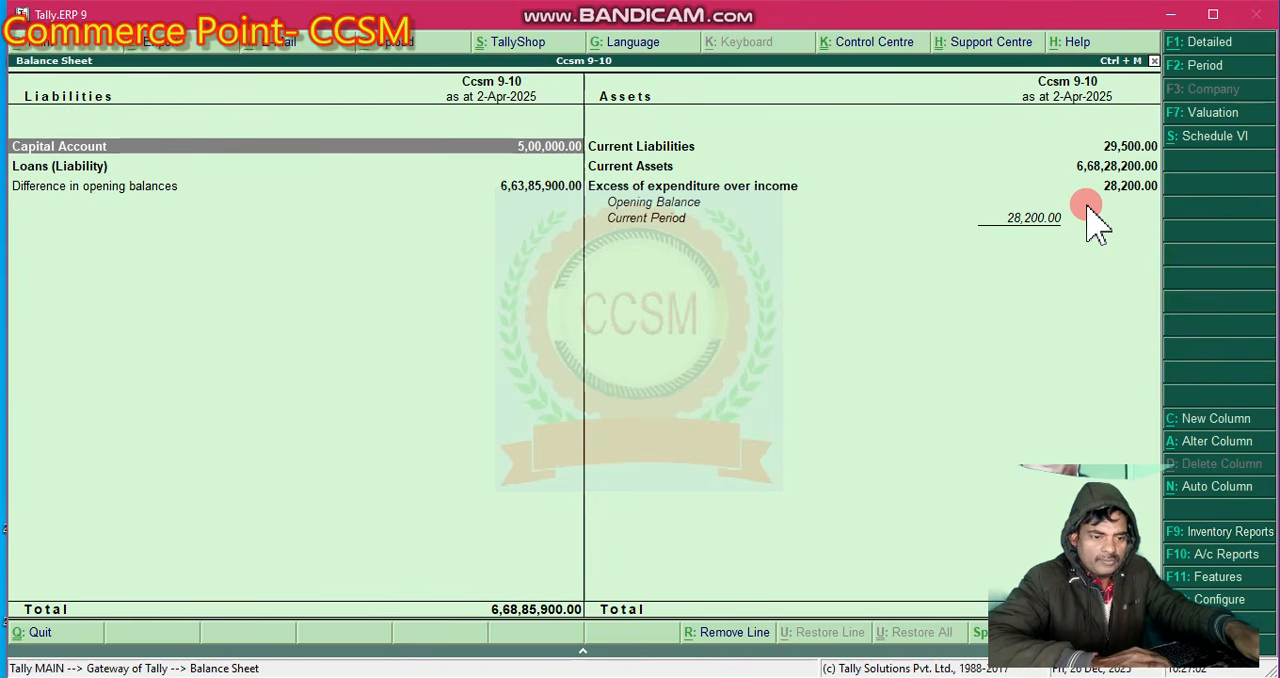